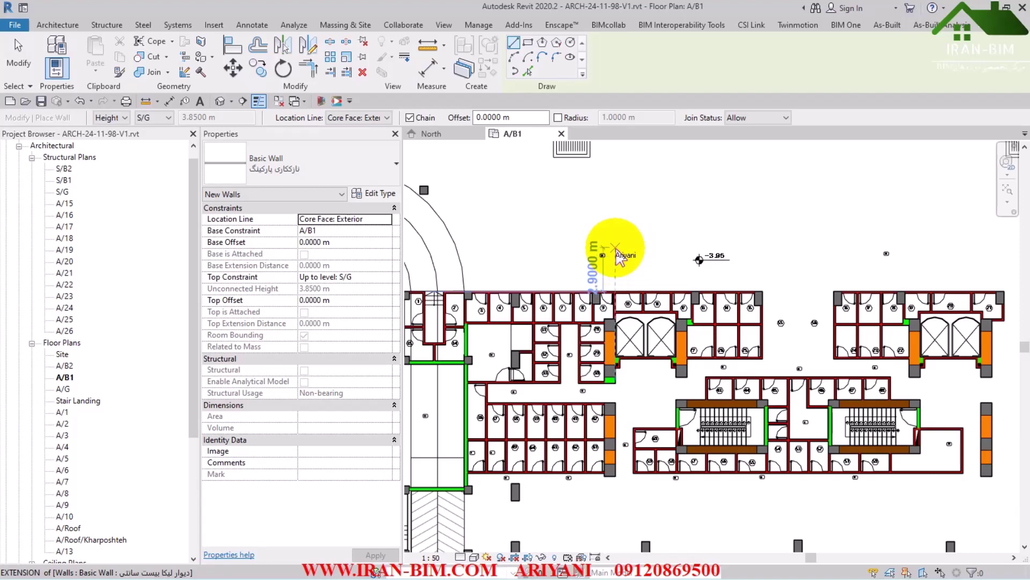
middle_click_drag(620, 258, 769, 389)
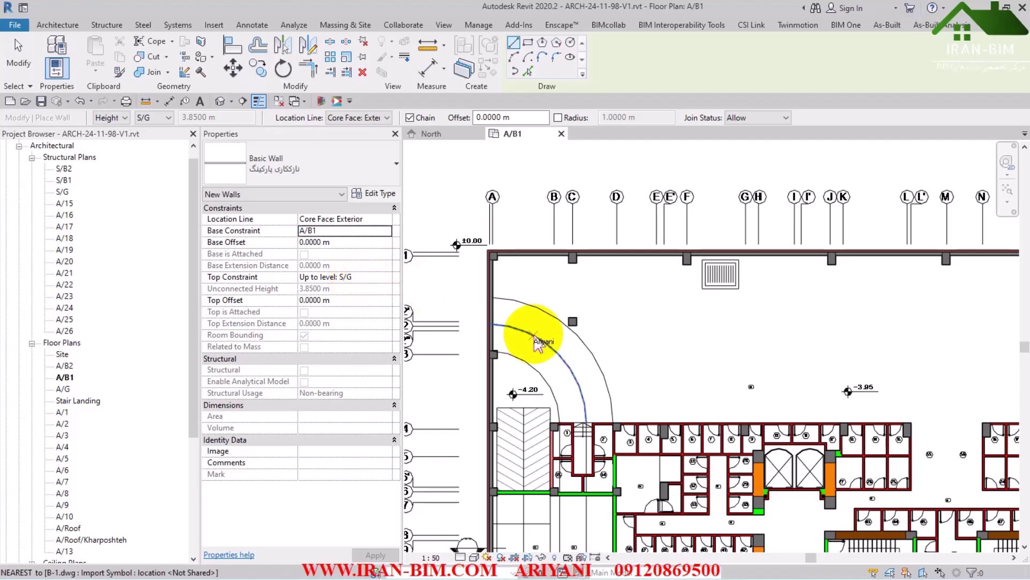
scroll(497, 300, "up", 5)
scroll(517, 382, "up", 3)
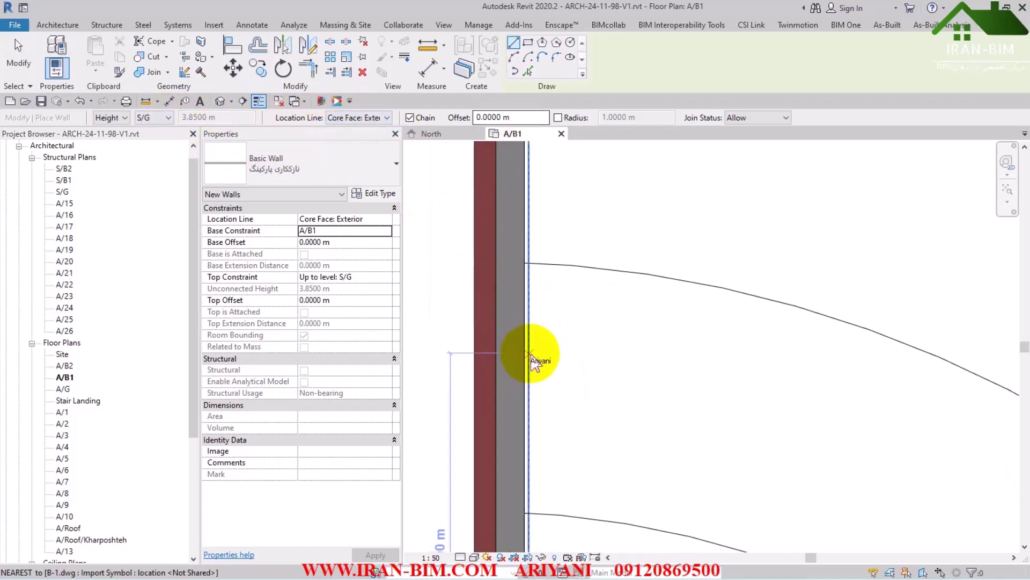
scroll(529, 356, "up", 1)
left_click(524, 358)
middle_click_drag(543, 174, 545, 446)
middle_click_drag(556, 233, 548, 380)
right_click(540, 263)
left_click(569, 273)
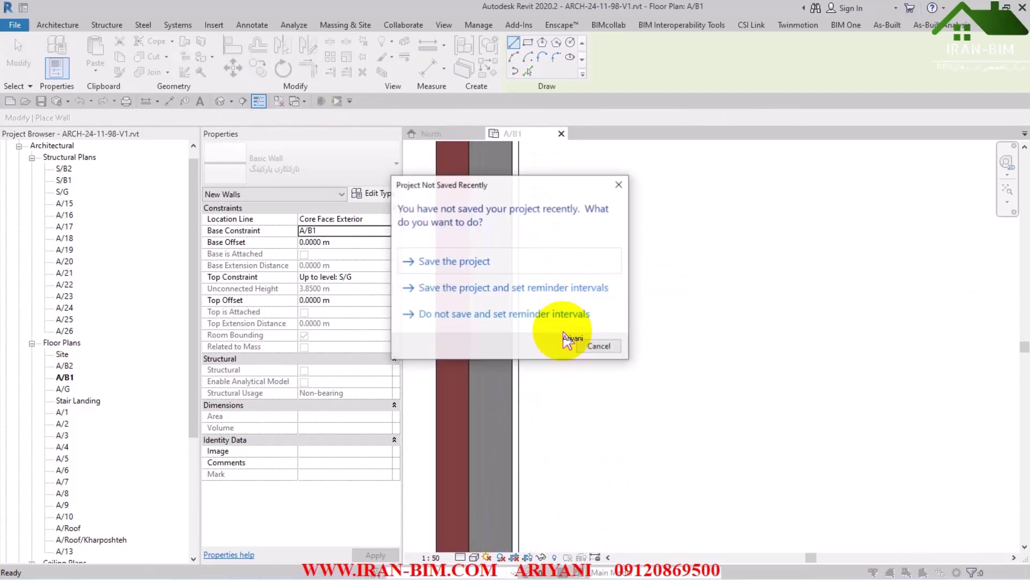
left_click(594, 343)
Set the coarse scale fill color of the parking finish wall type to RGB 255-000-128
left_click(382, 197)
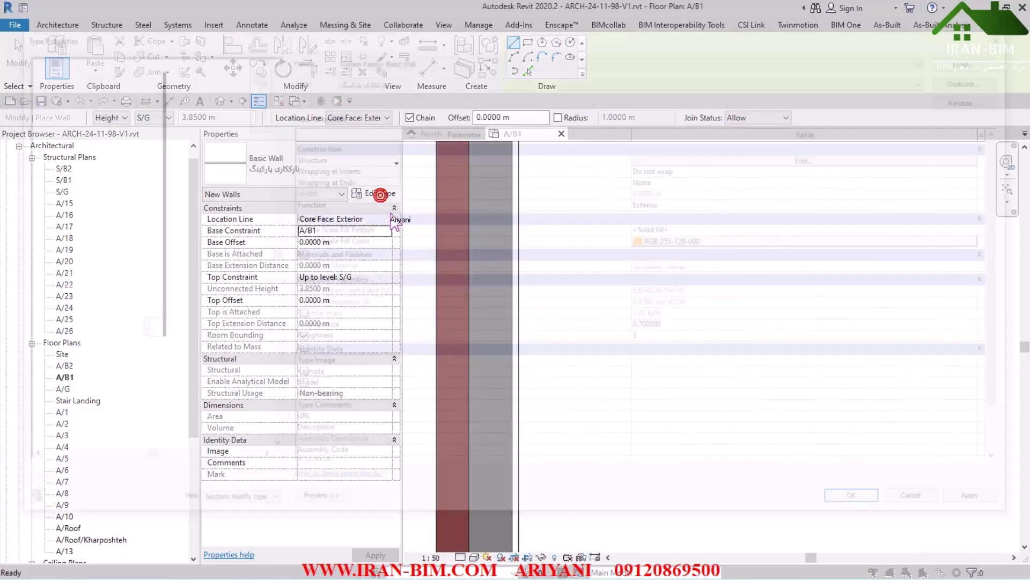
left_click(973, 241)
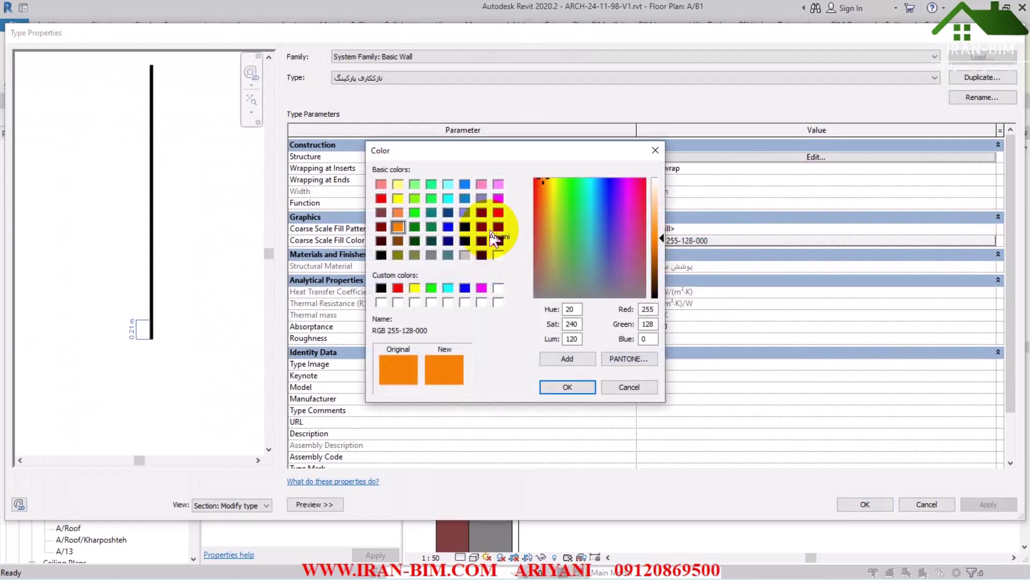
left_click(498, 212)
left_click(567, 387)
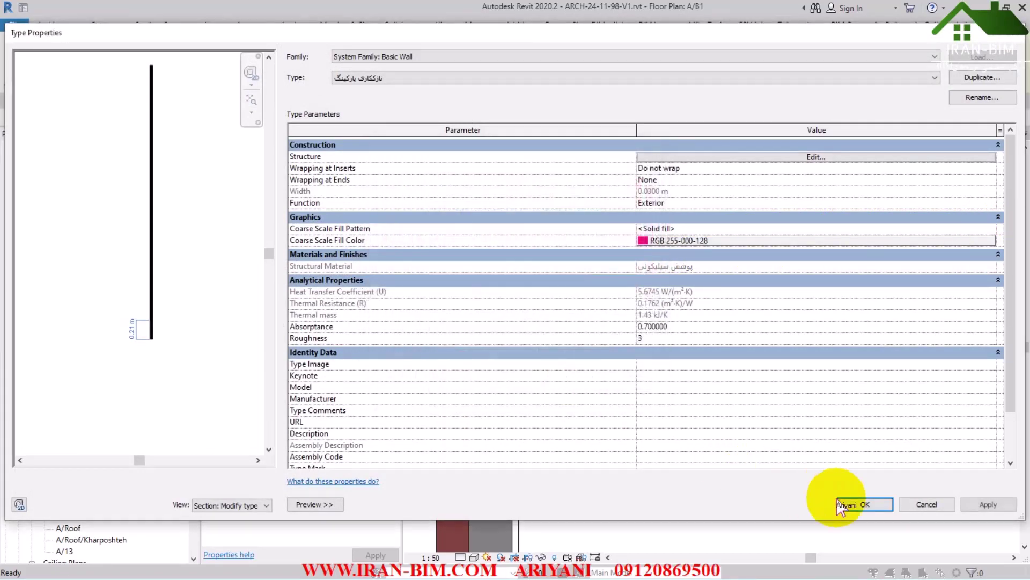
left_click(866, 504)
Draw finish walls about 1.28 m up the inner face of the grid A concrete wall and around both exposed faces of the corner column
left_click(515, 370)
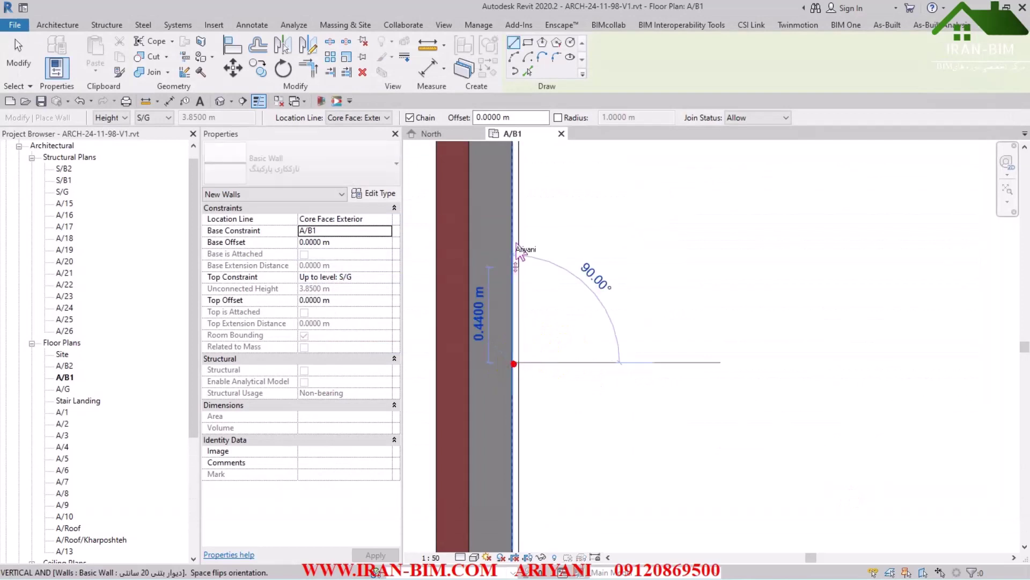
middle_click_drag(525, 188, 502, 359)
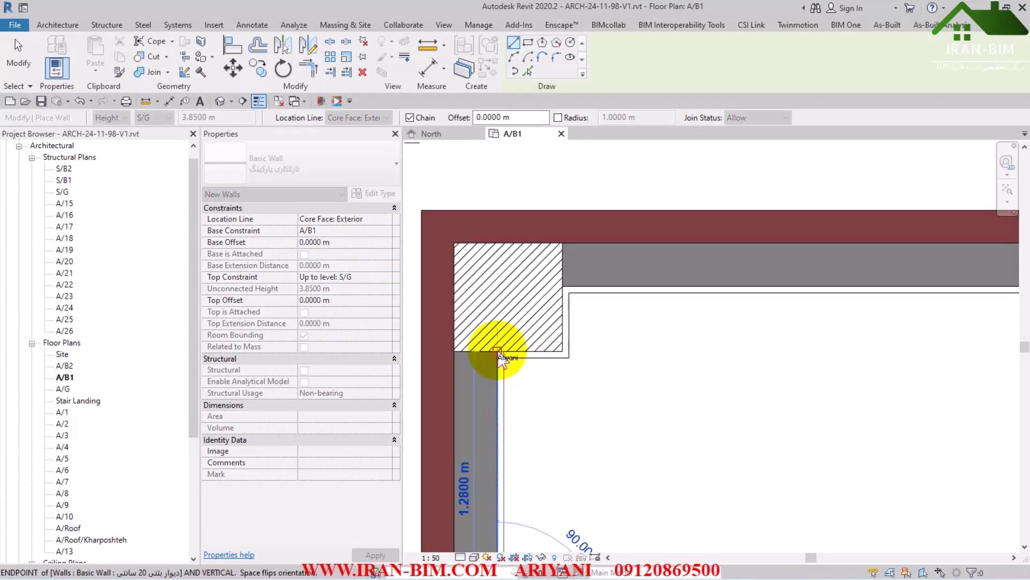
left_click(498, 353)
left_click(563, 353)
left_click(563, 288)
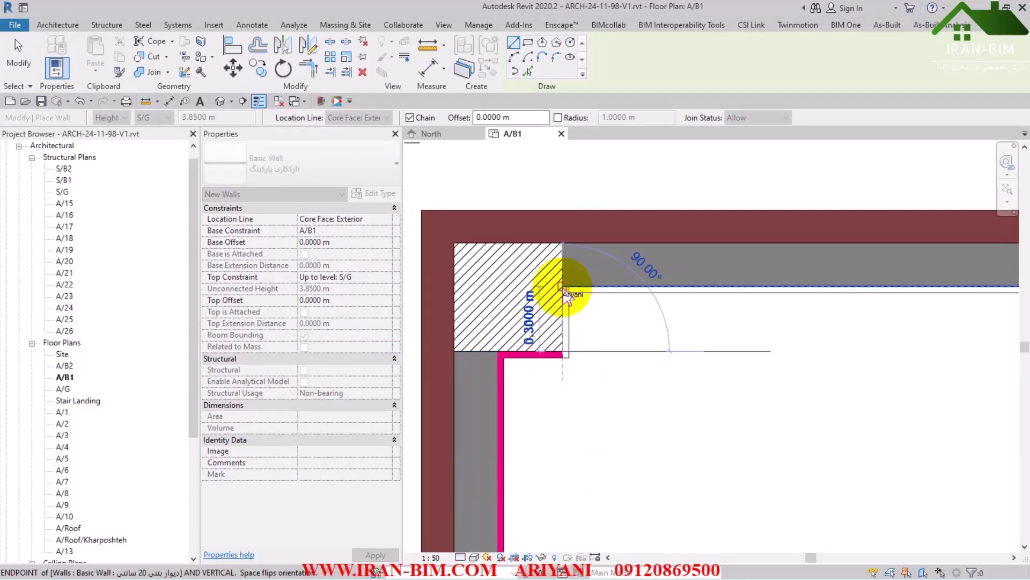
right_click(631, 258)
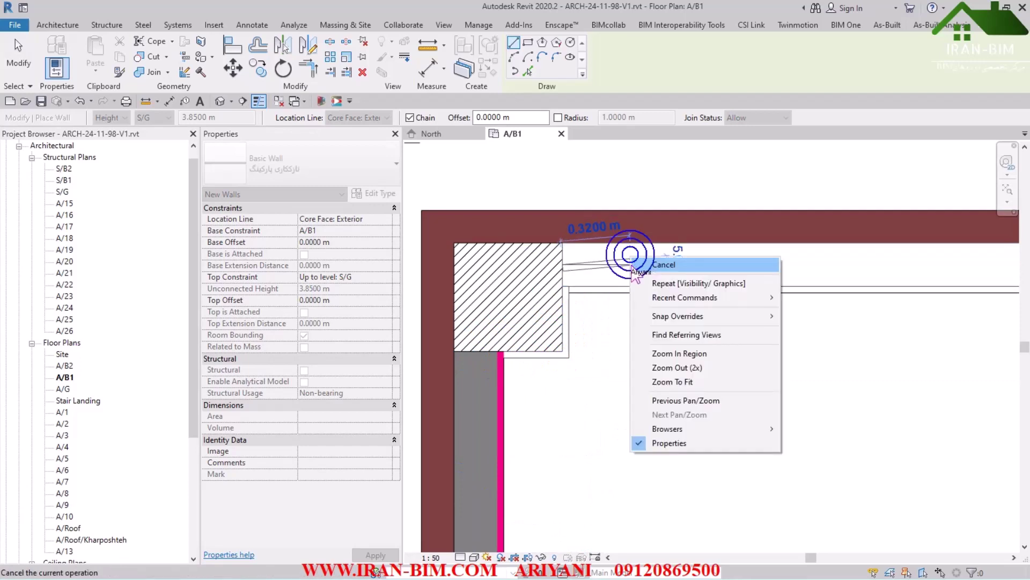
left_click(664, 265)
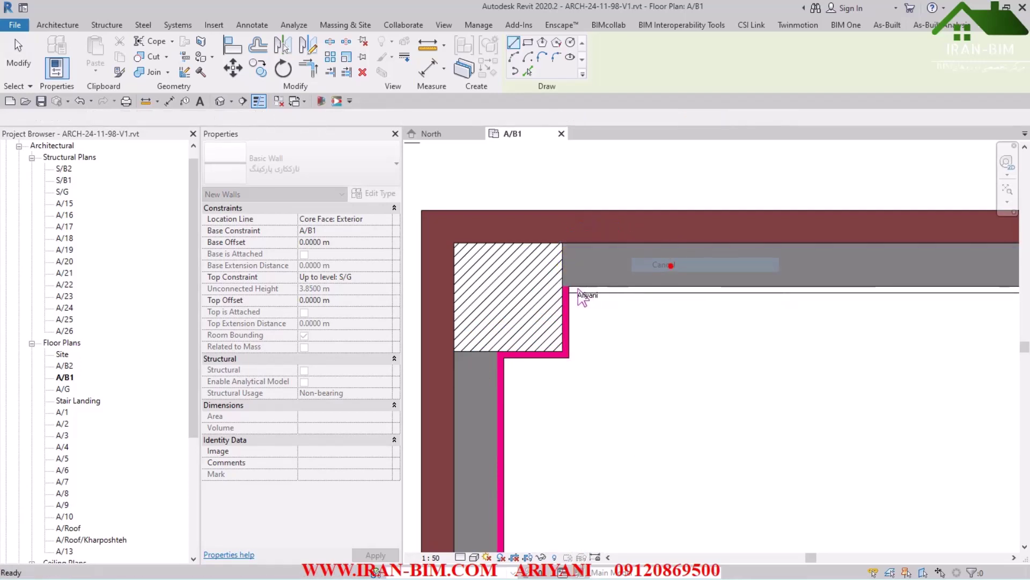
Draw a finish wall about 0.175 m long on the grid 1 concrete wall and trim it to a corner with the column finish
scroll(575, 284, "up", 5)
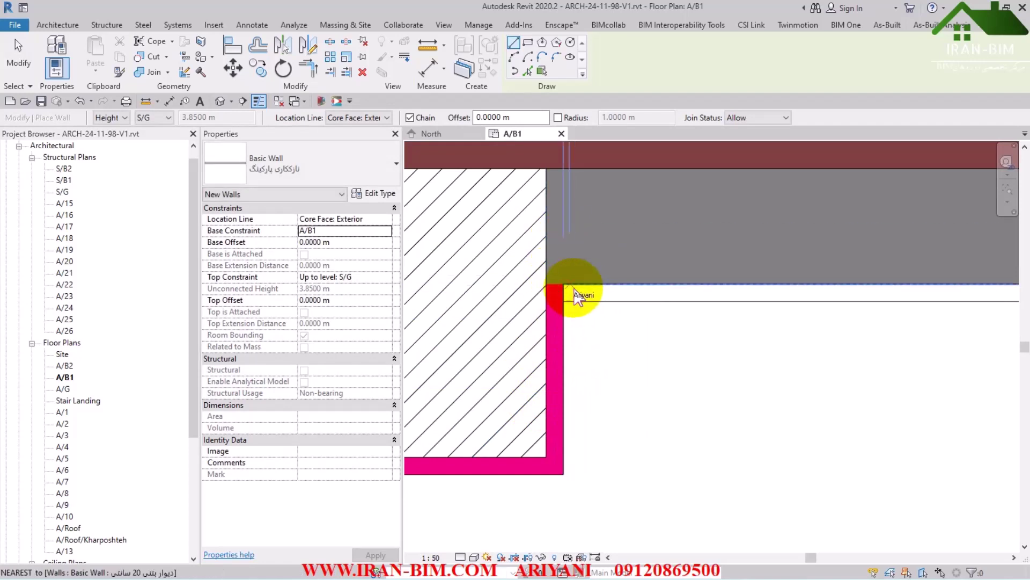
left_click(588, 293)
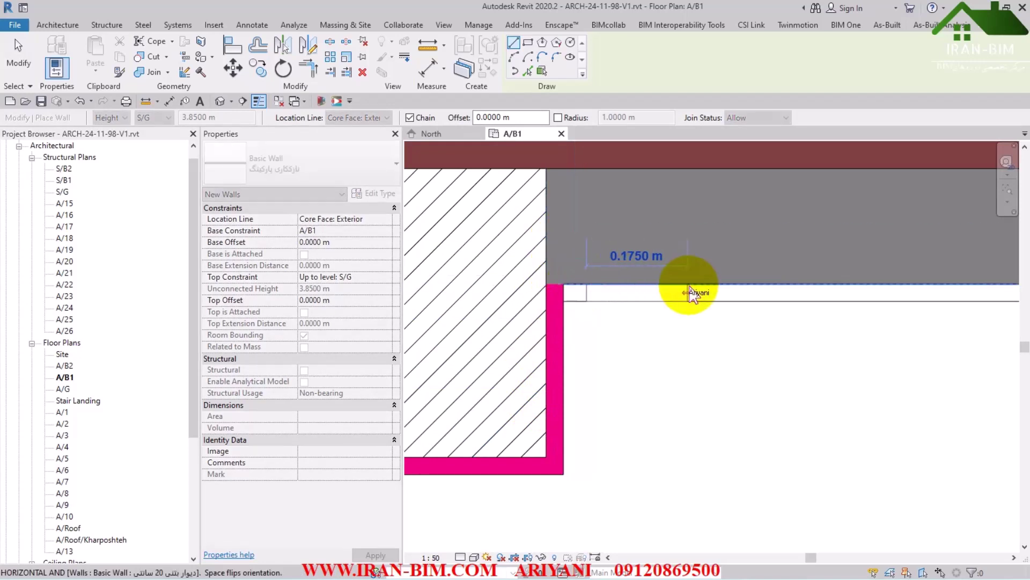
left_click(689, 294)
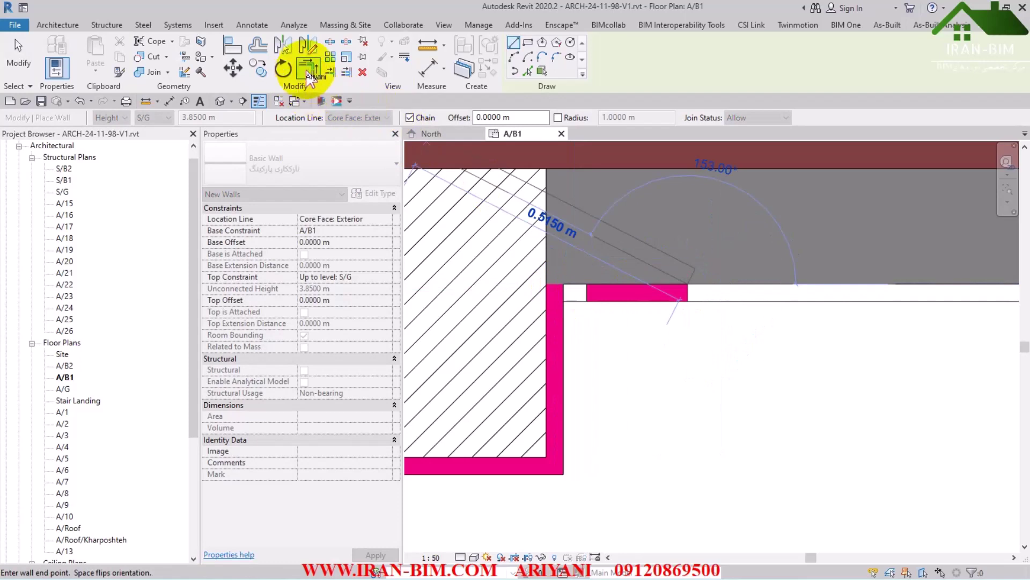
left_click(308, 68)
left_click(559, 349)
left_click(607, 303)
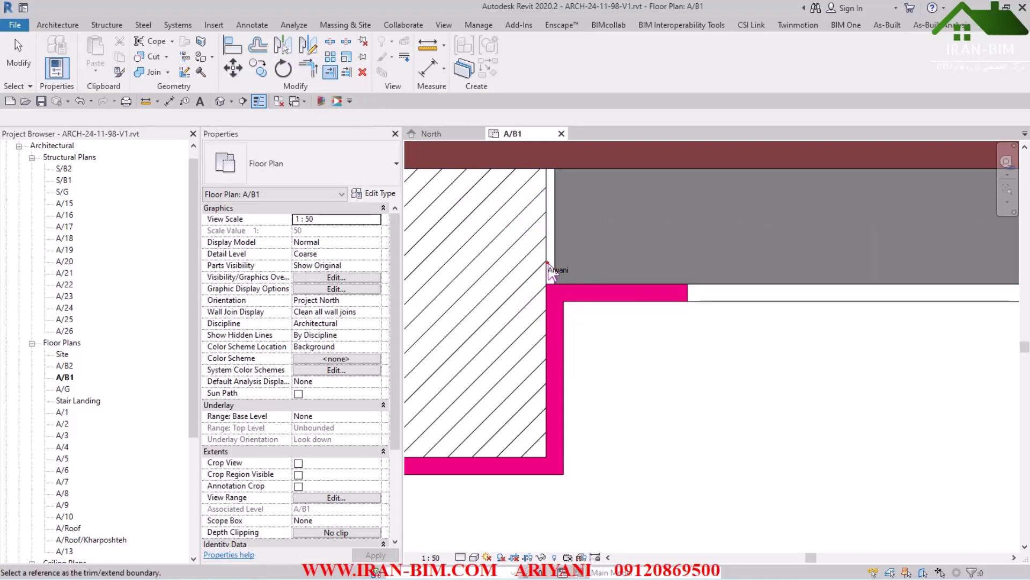
Align the end of the grid 1 concrete wall with the corner column's side face
left_click(232, 46)
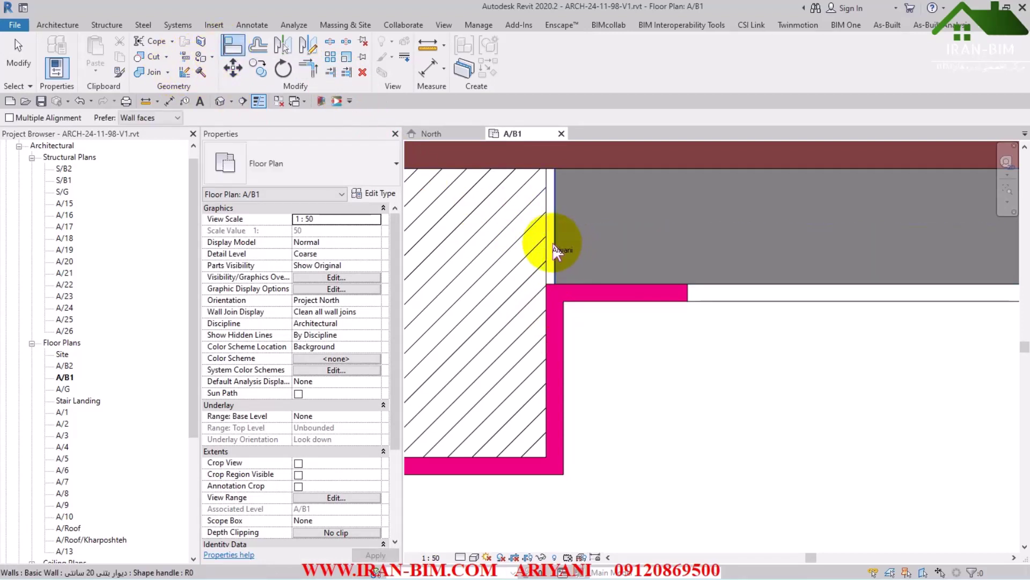
left_click(561, 243)
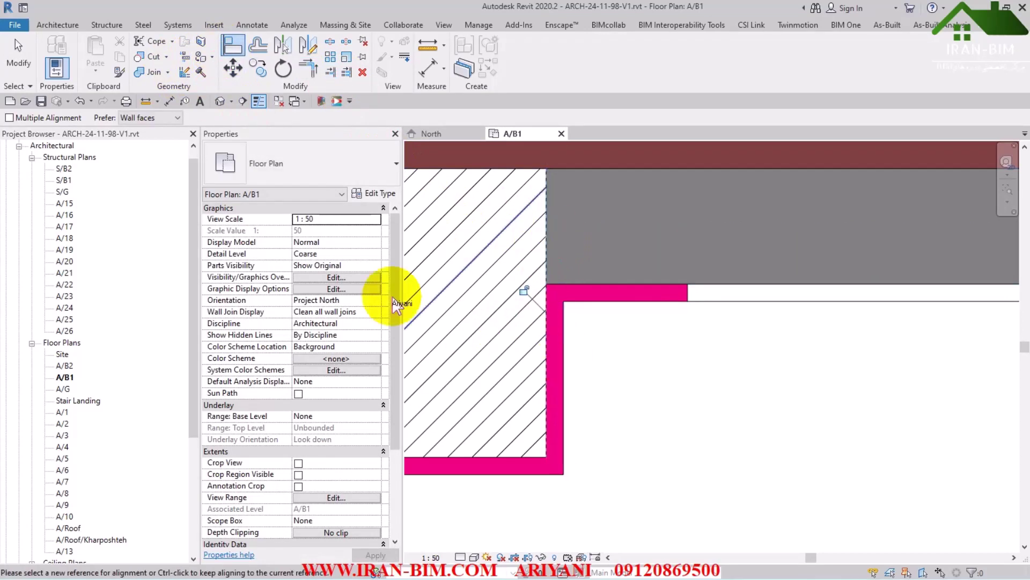
left_click(21, 61)
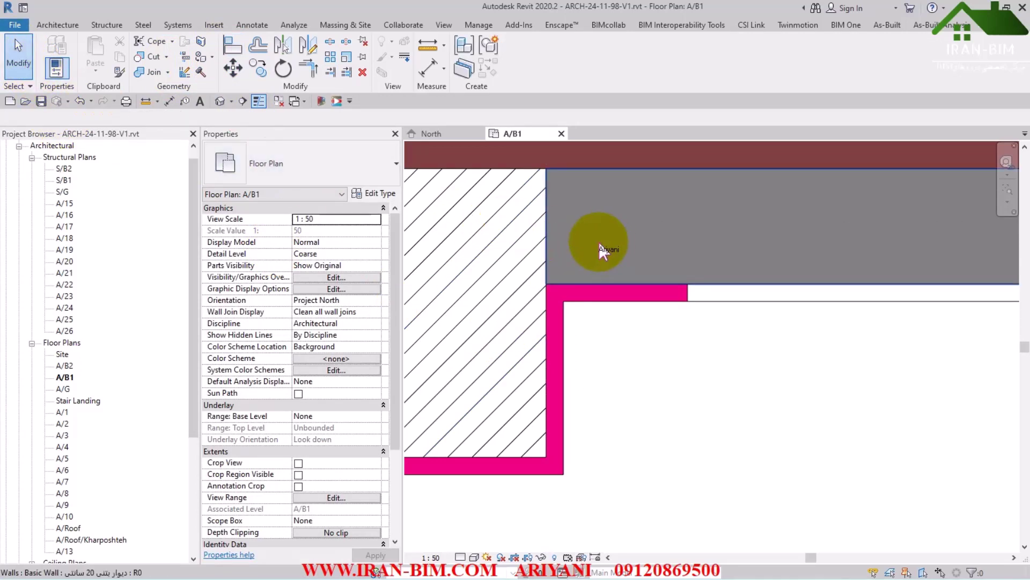
Extend the free end of the short finish wall along the grid 1 concrete wall to the face of the column at grid C
scroll(558, 317, "down", 2)
scroll(579, 349, "down", 3)
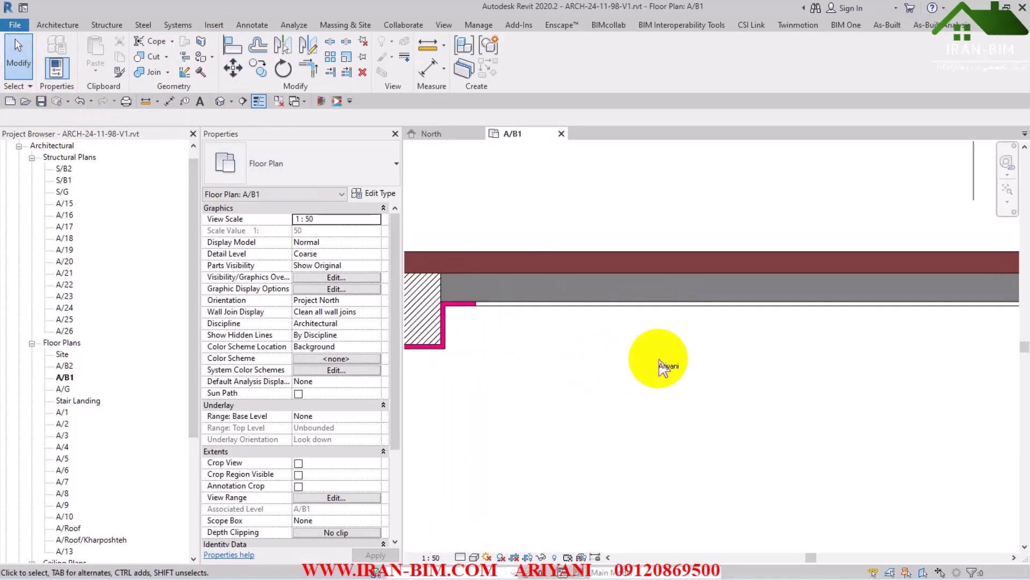
scroll(602, 321, "up", 4)
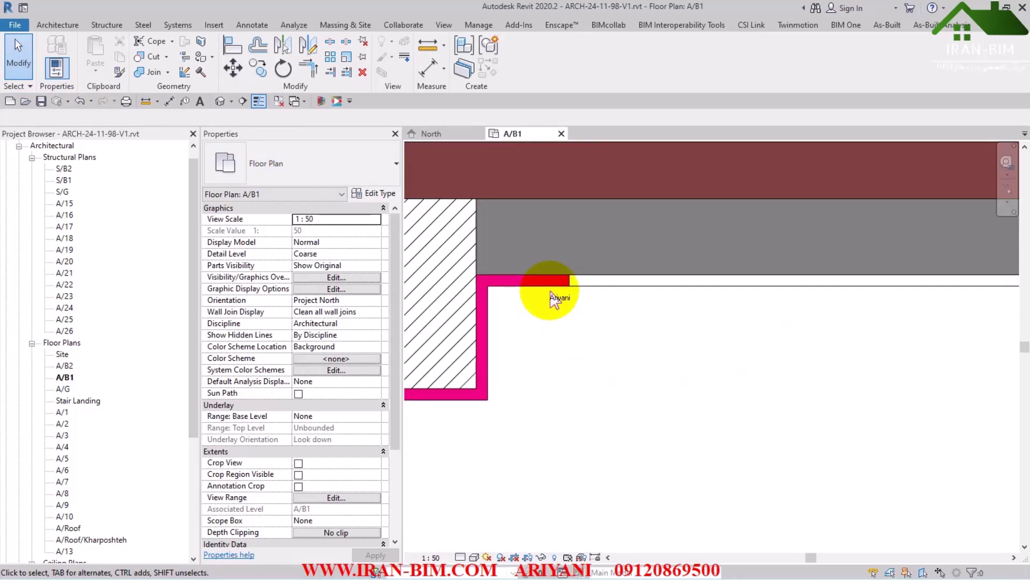
left_click(568, 283)
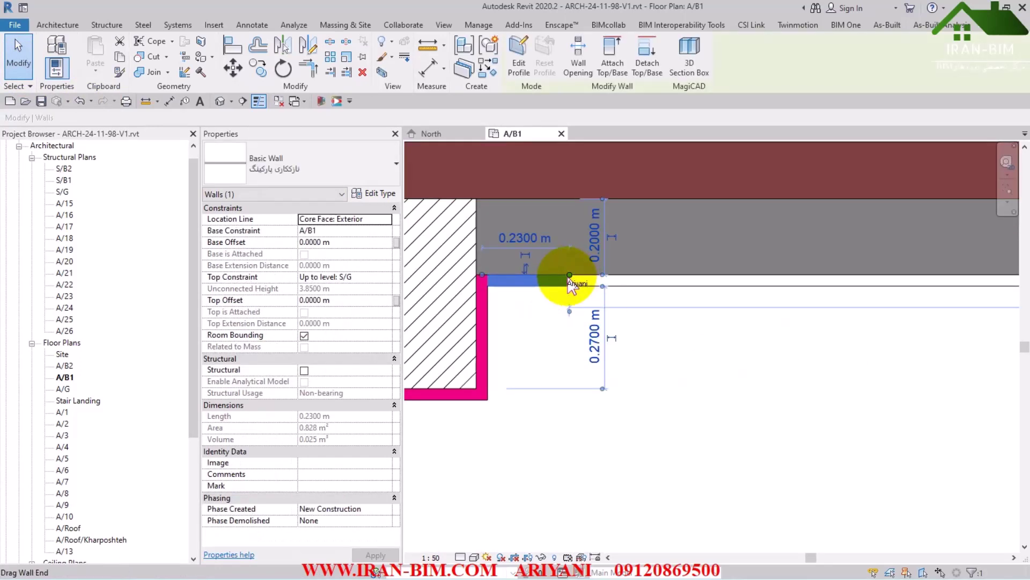
right_click(571, 278)
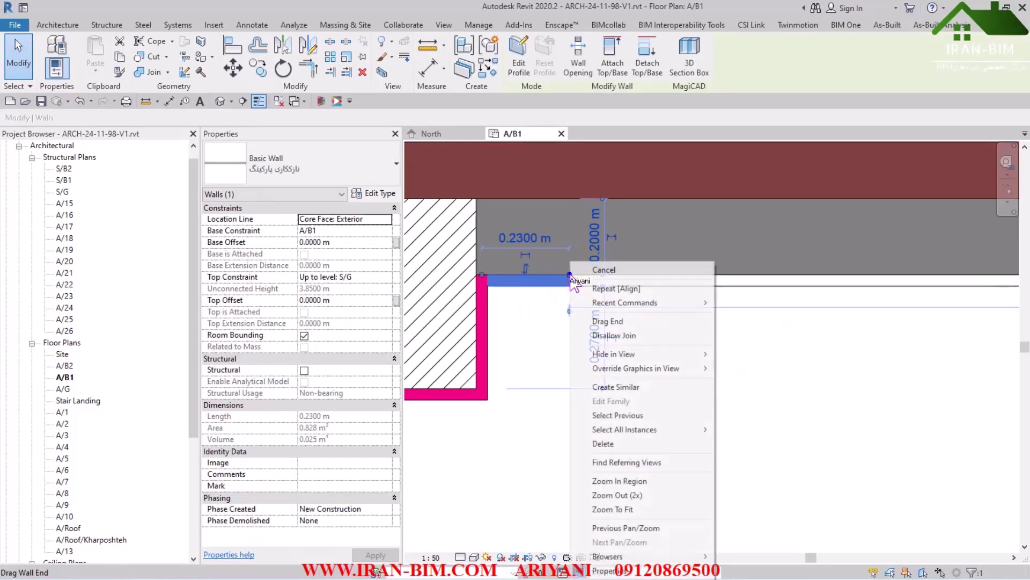
left_click(625, 325)
scroll(594, 345, "down", 3)
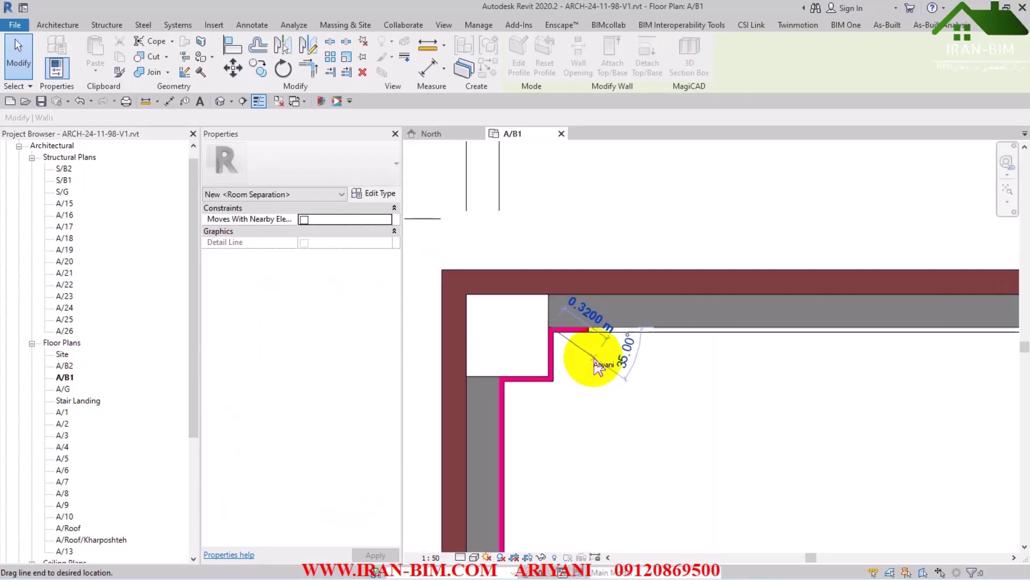
scroll(621, 322, "up", 5)
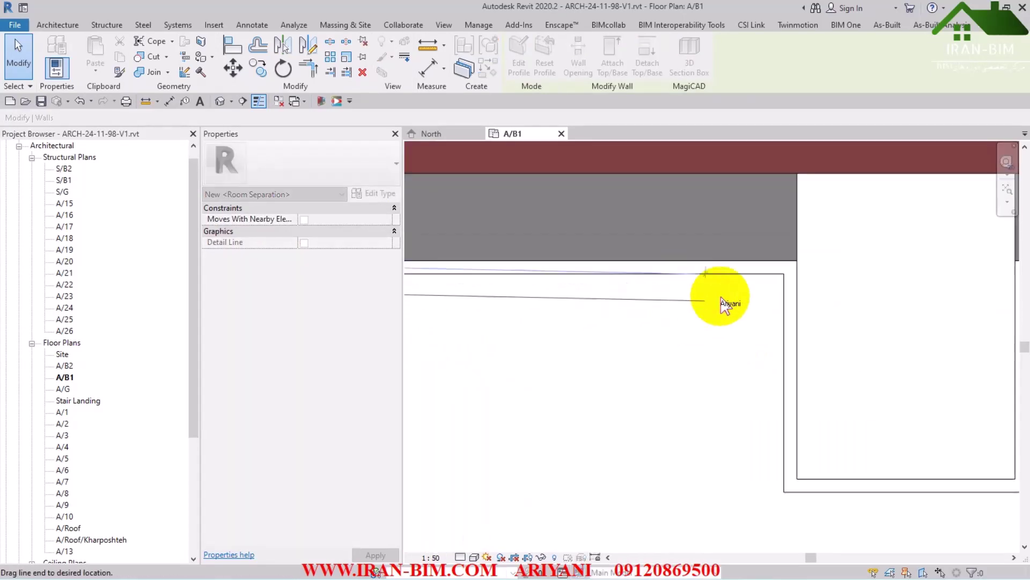
left_click(798, 265)
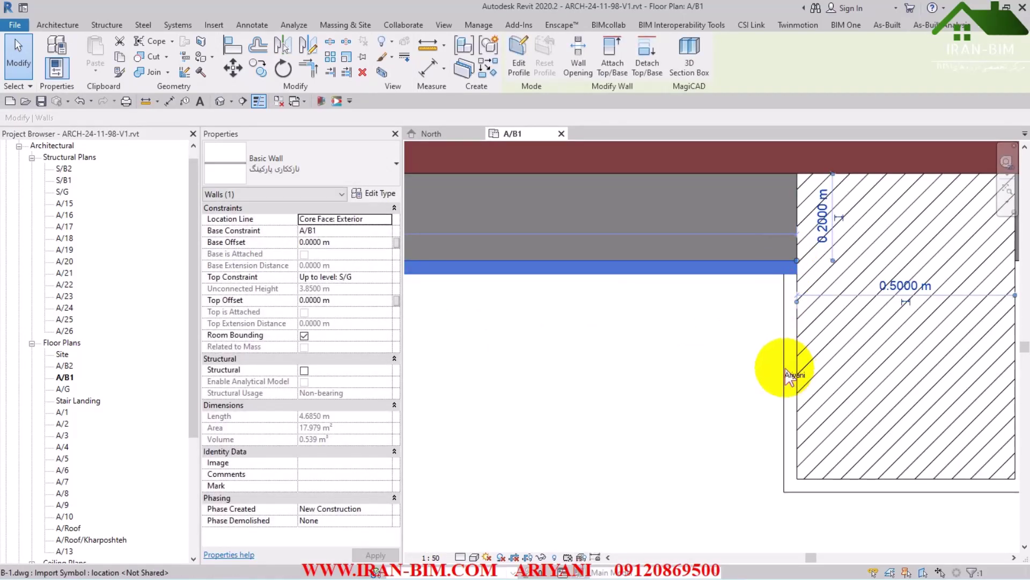
Draw matching finish walls around the three exposed faces of the grid C column, ending the last one about 0.45 m up
left_click(495, 71)
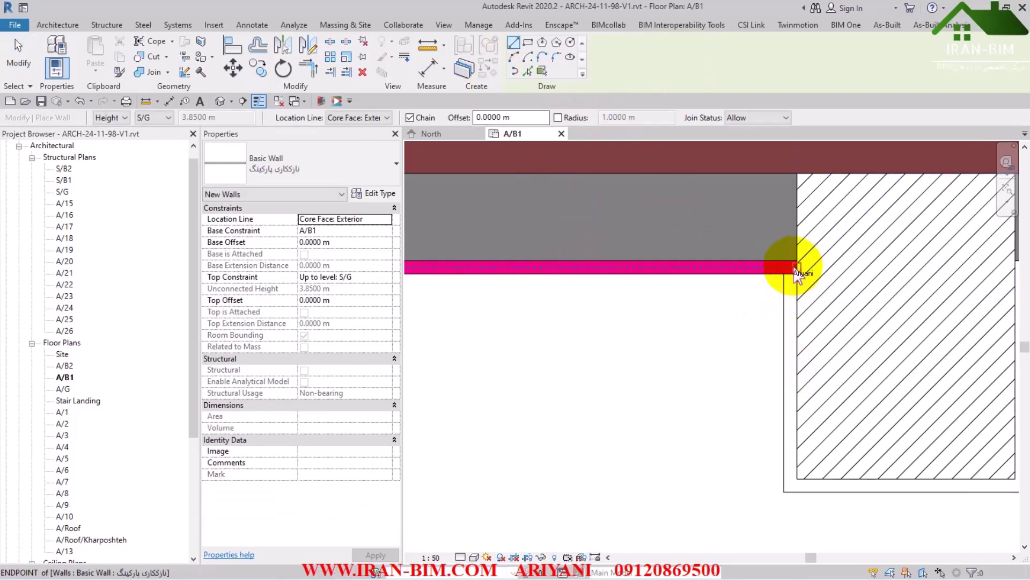
left_click(798, 266)
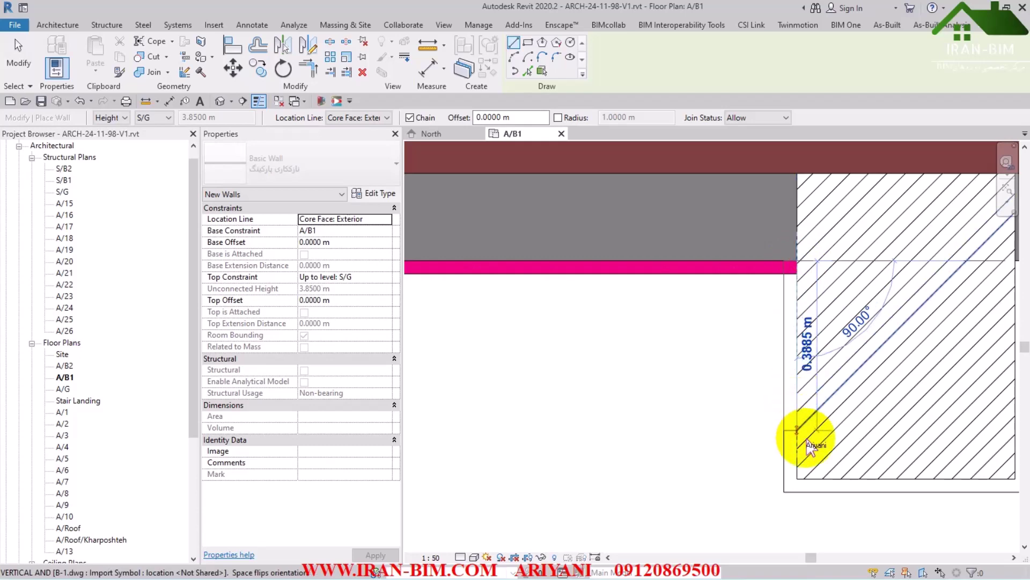
left_click(799, 482)
middle_click_drag(804, 488, 637, 458)
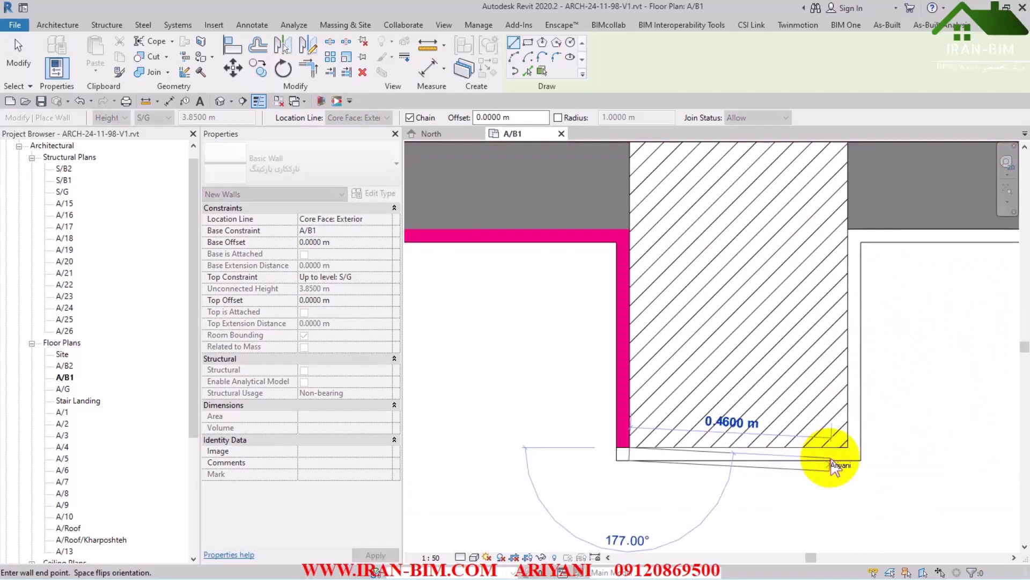
left_click(850, 446)
middle_click_drag(840, 333, 833, 386)
scroll(832, 387, "up", 2)
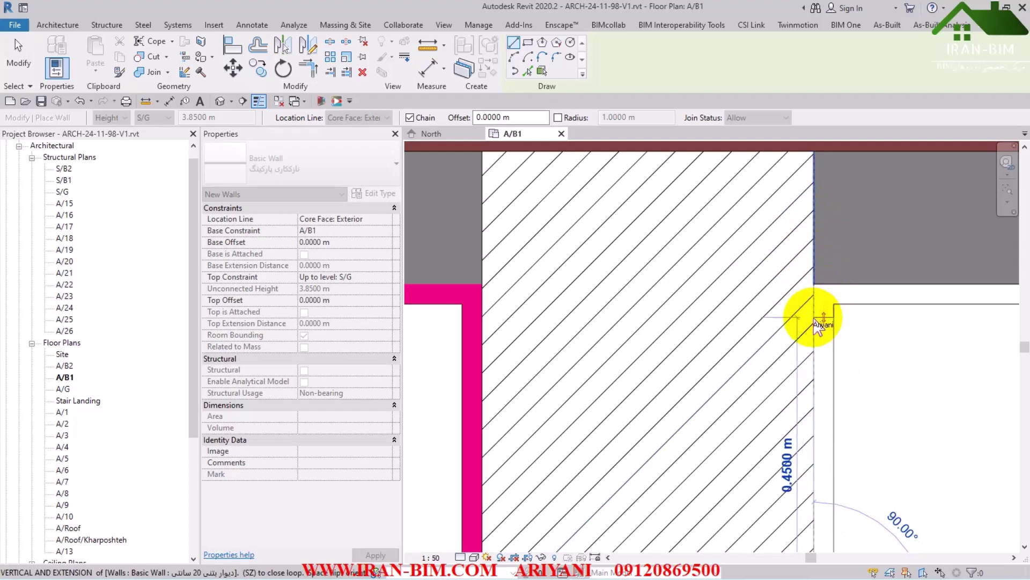
left_click(819, 326)
Draw a finish wall about 0.165 m long on the concrete wall beyond the grid C column and trim it to the column finish
middle_click_drag(804, 288, 744, 327)
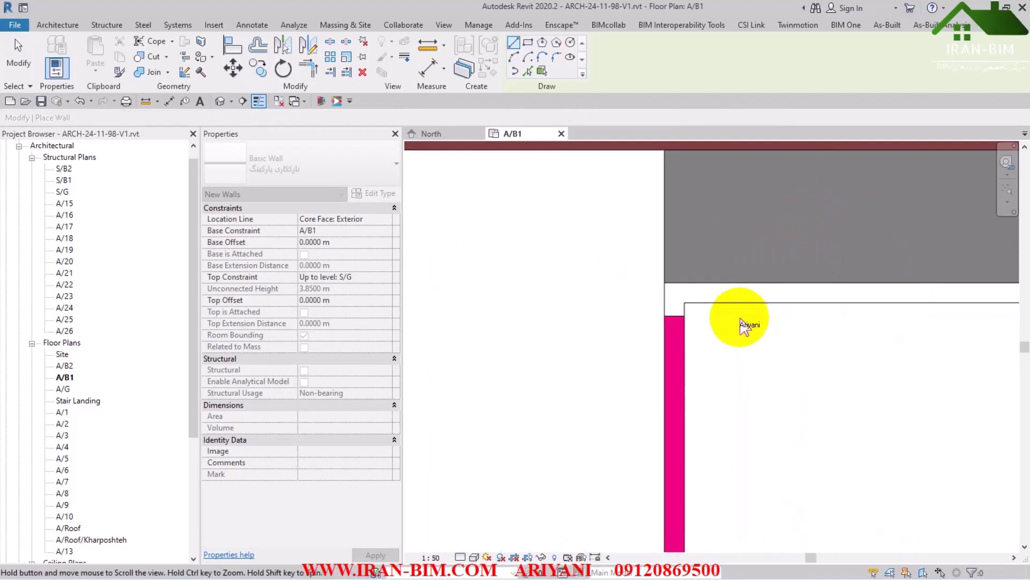
left_click(764, 290)
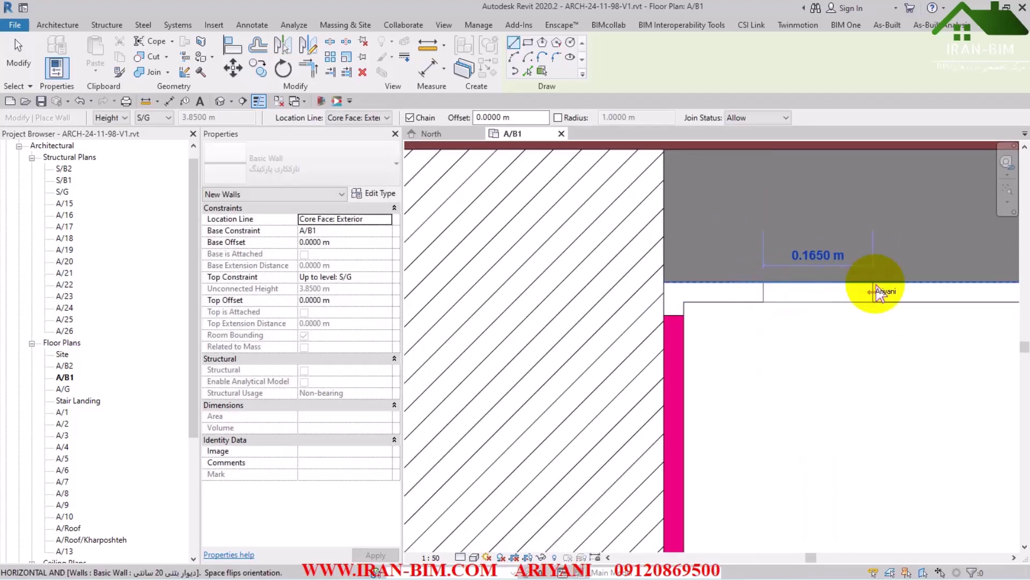
left_click(876, 292)
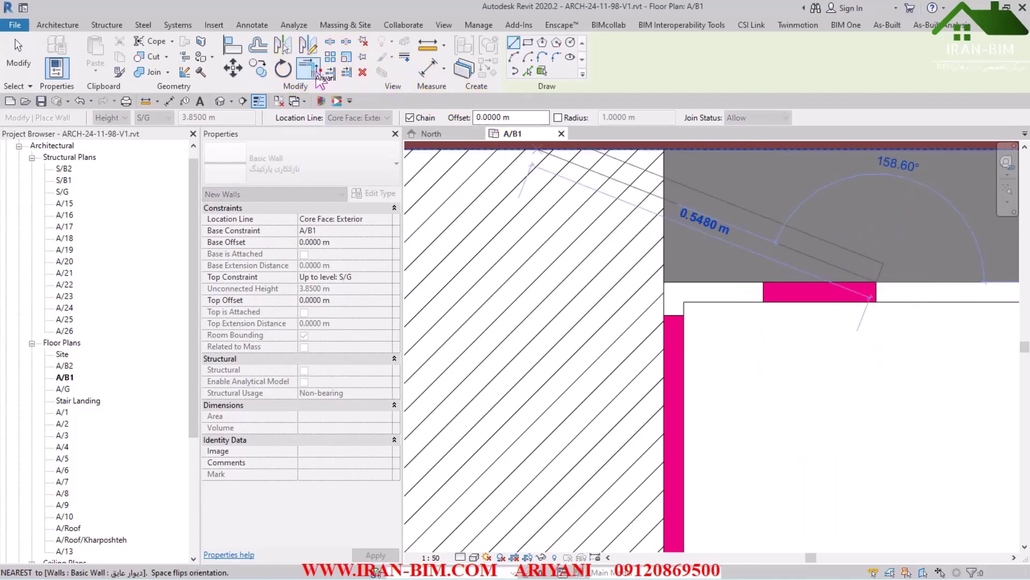
left_click(316, 75)
left_click(681, 347)
left_click(773, 309)
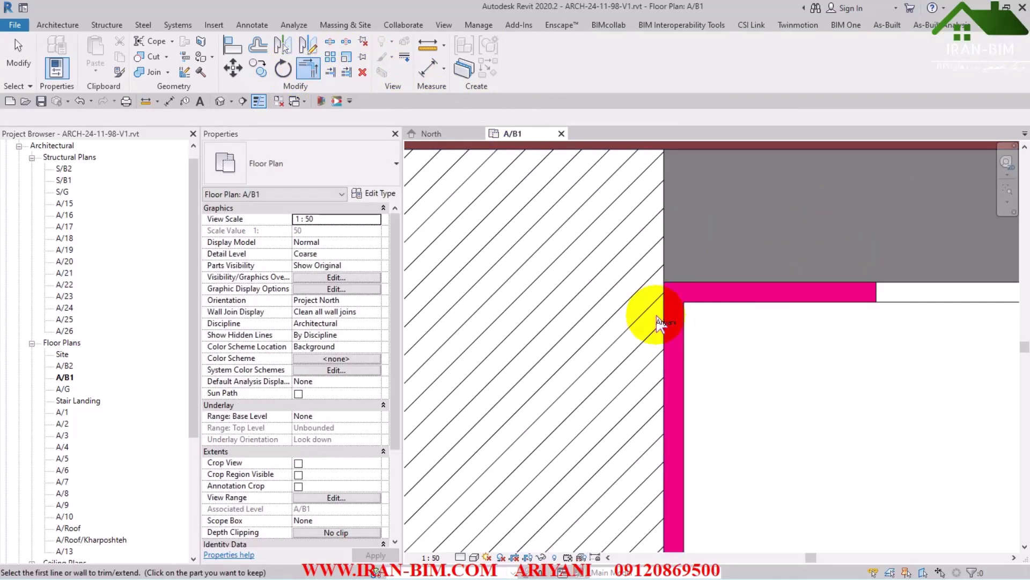
scroll(683, 288, "down", 4)
scroll(768, 251, "down", 3)
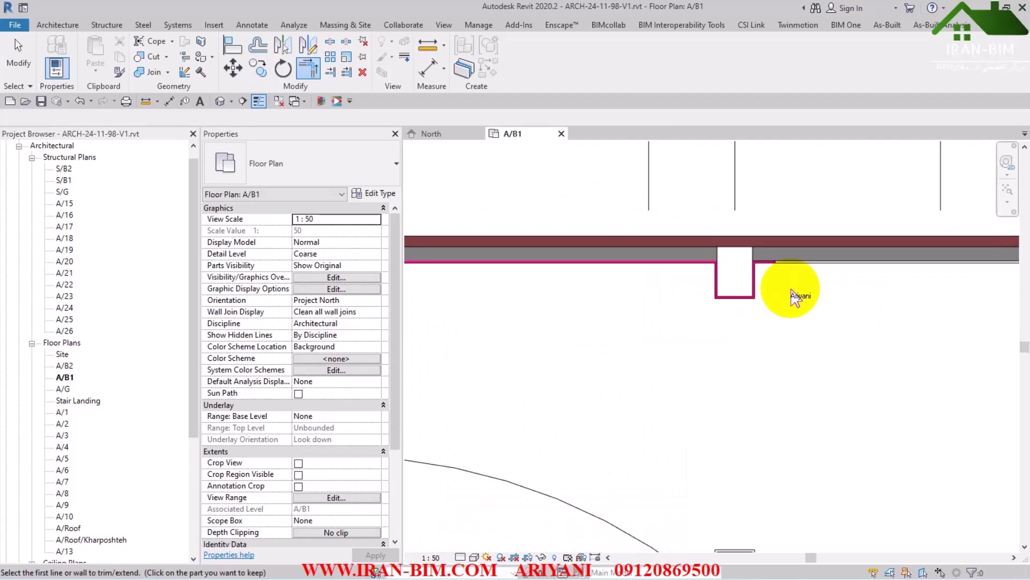
scroll(687, 319, "down", 6)
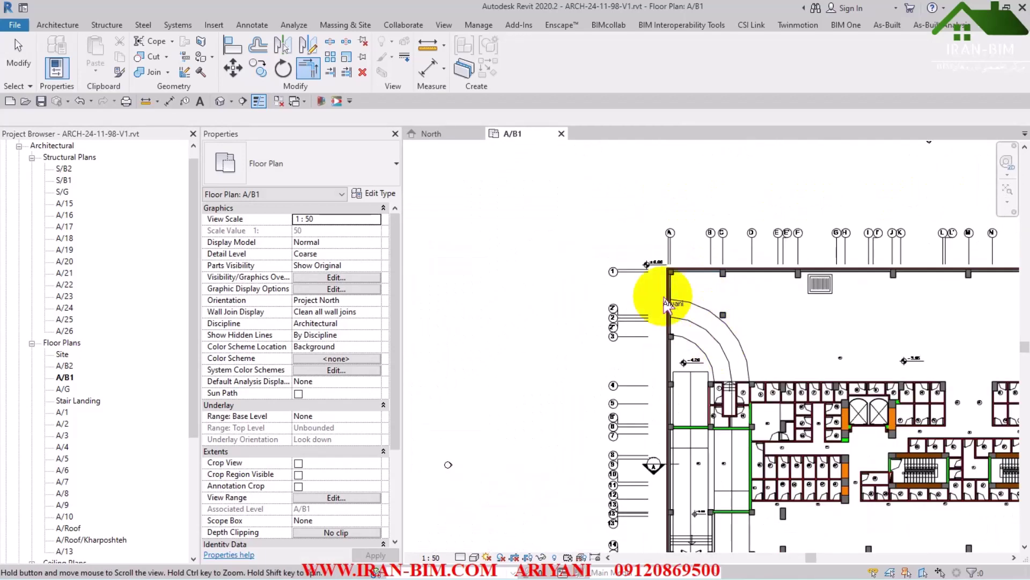
Draw a parking finish wall about 0.42 m long on the outer face of storage room 2's wall, starting at the corner beside the stair
scroll(601, 295, "up", 5)
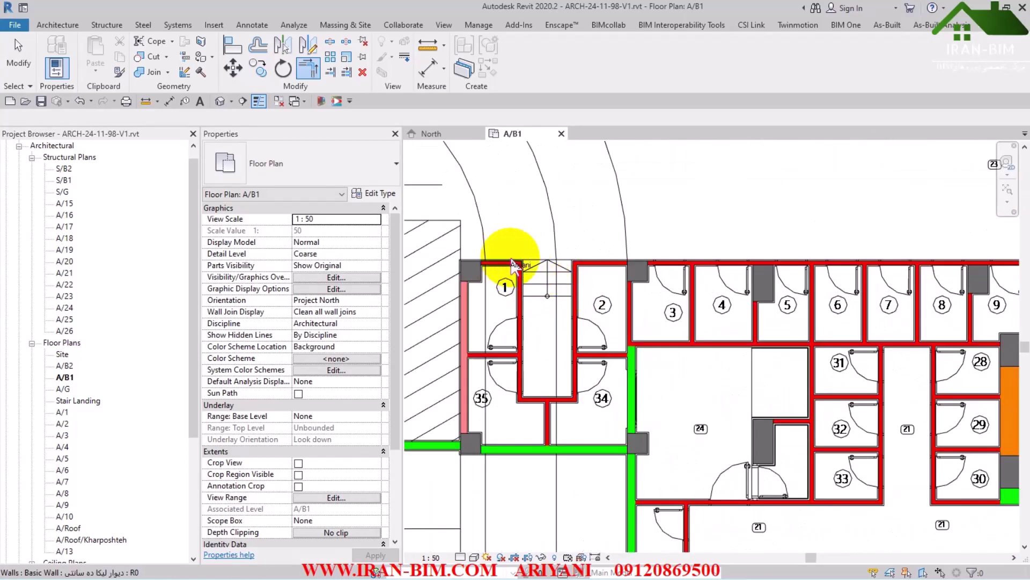
scroll(801, 245, "right", 3, "shift")
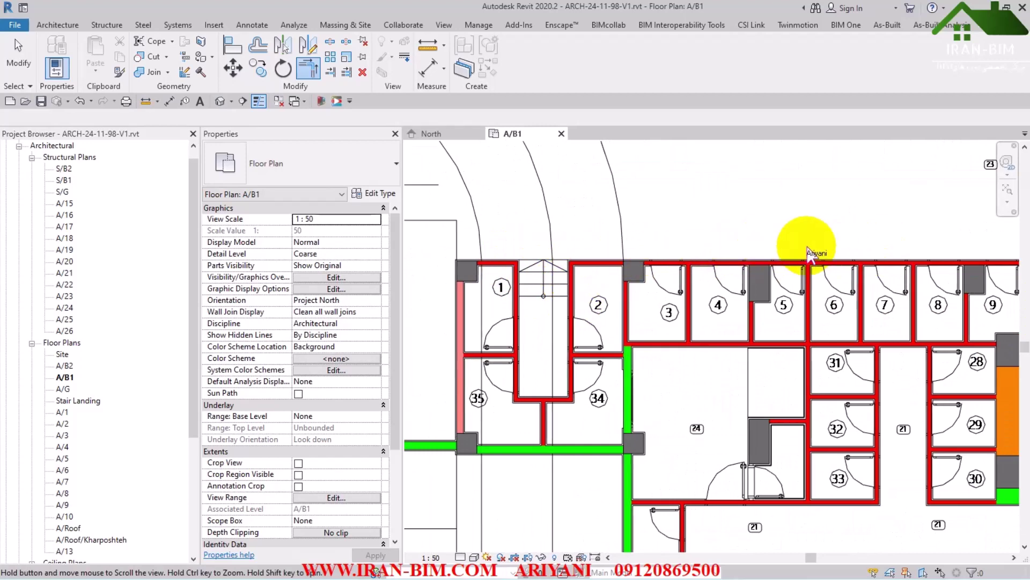
scroll(950, 255, "up", 4)
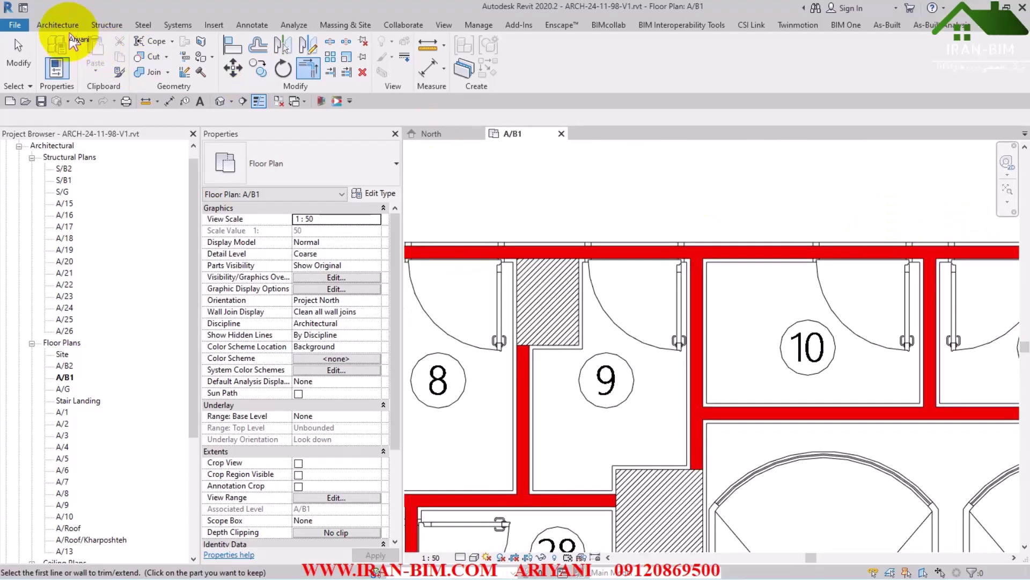
left_click(60, 25)
middle_click_drag(437, 225, 681, 260)
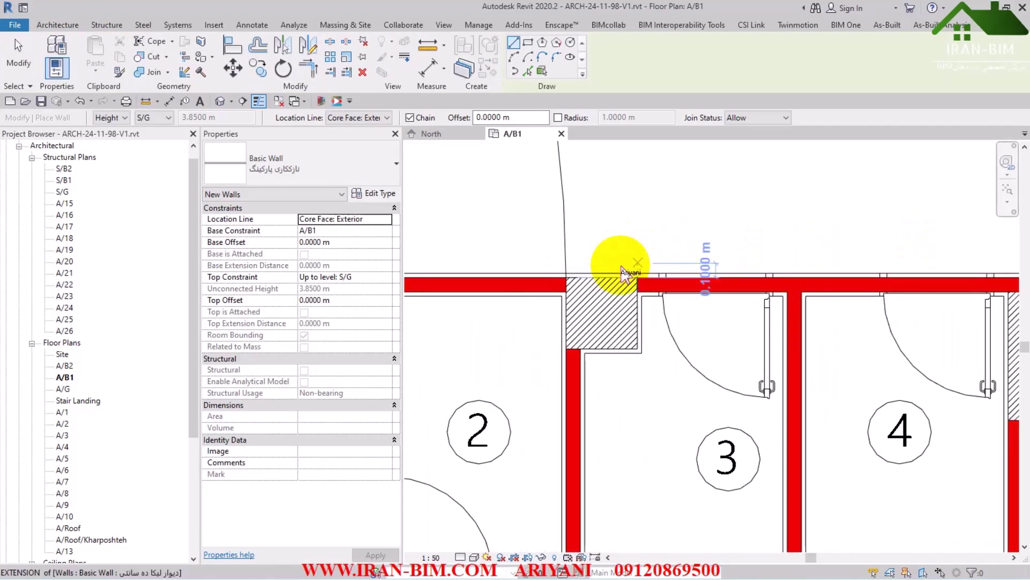
middle_click_drag(817, 280, 531, 273)
scroll(532, 273, "up", 3)
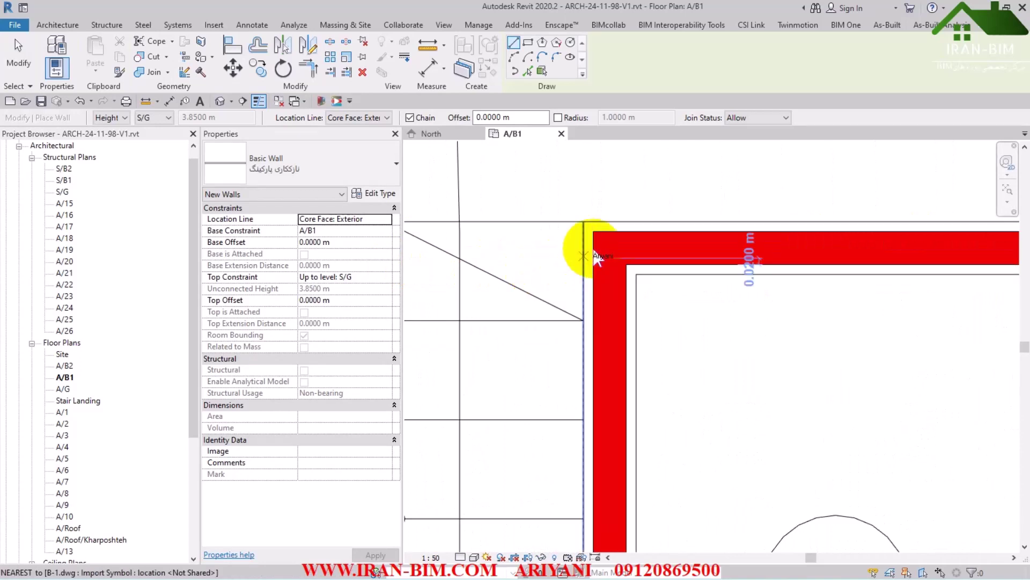
left_click(707, 239)
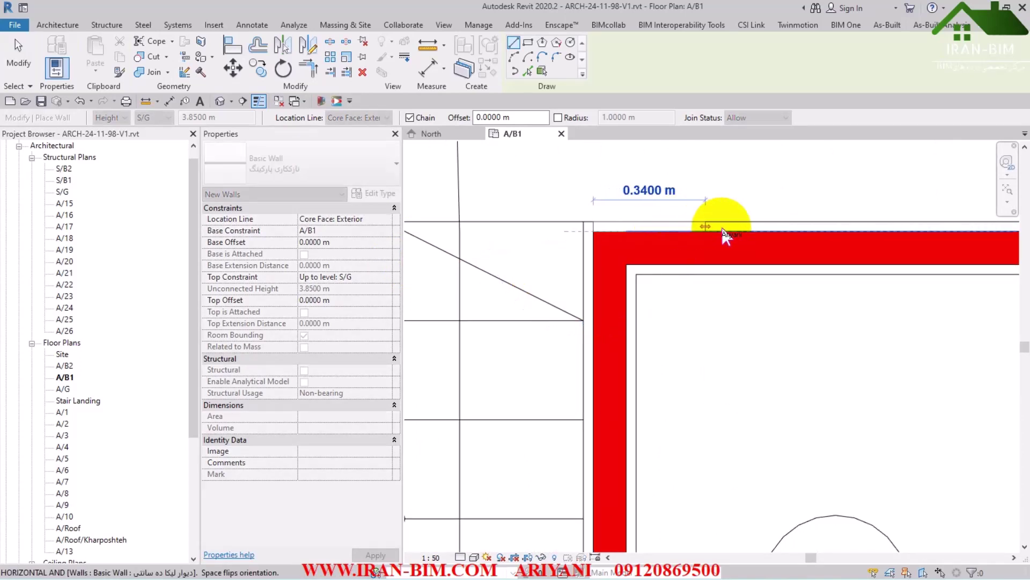
left_click(732, 225)
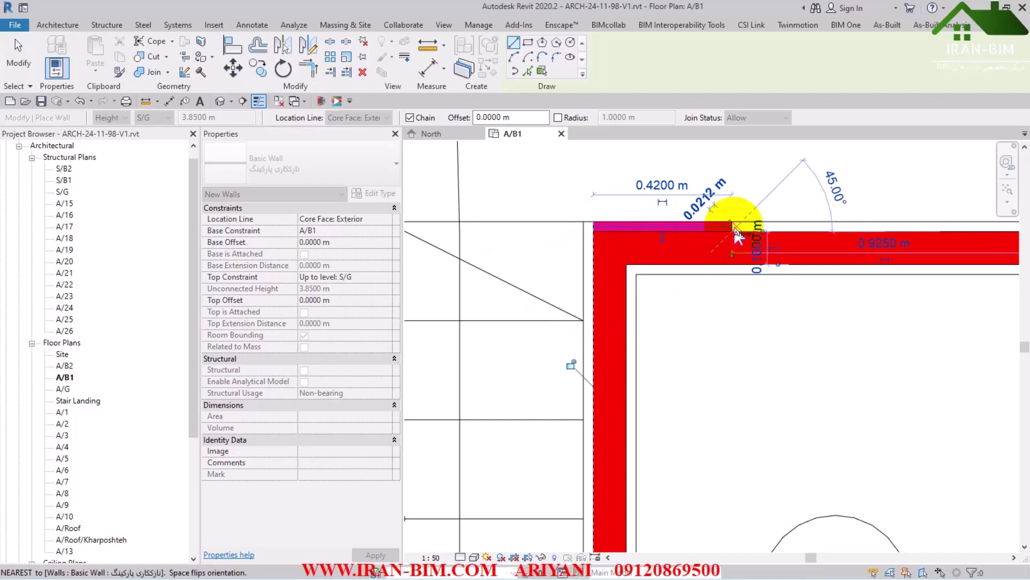
key("Escape")
key("Escape")
Display the A/B1 plan in the Realistic visual style with Fine detail level and examine the short finish wall
scroll(603, 223, "up", 3)
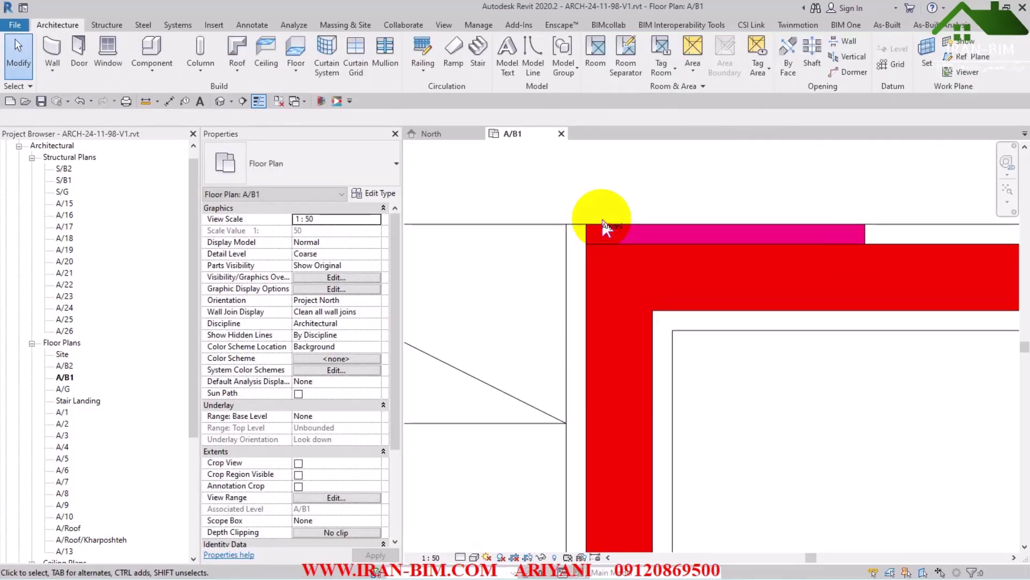
left_click(474, 559)
left_click(492, 532)
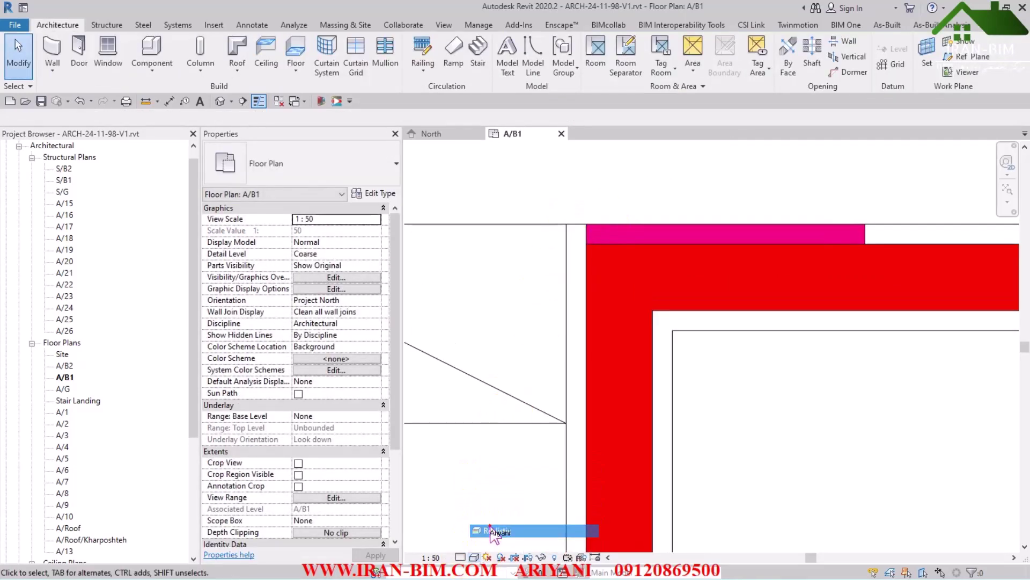
left_click(460, 557)
left_click(465, 543)
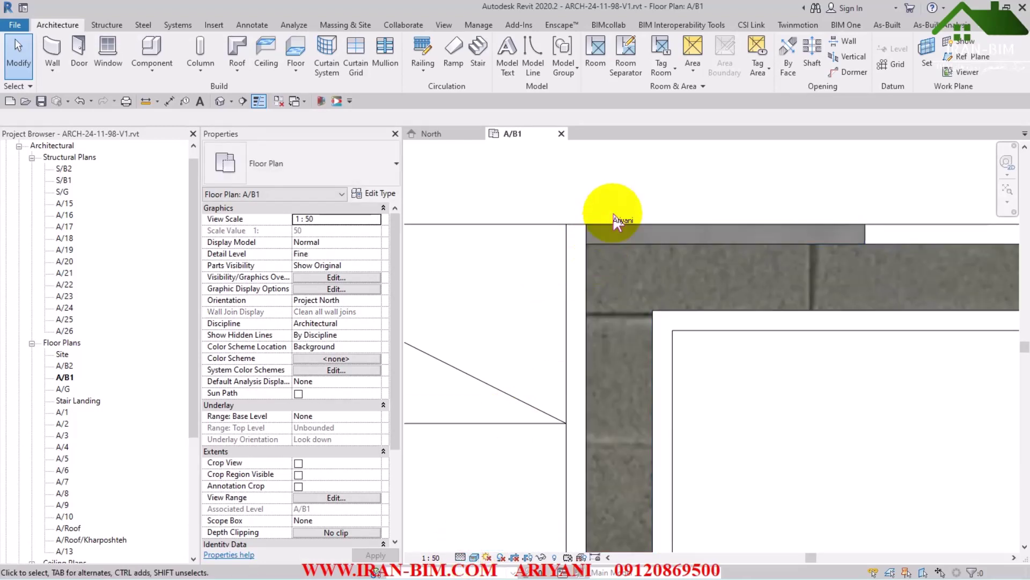
scroll(616, 220, "up", 1)
scroll(612, 250, "down", 4)
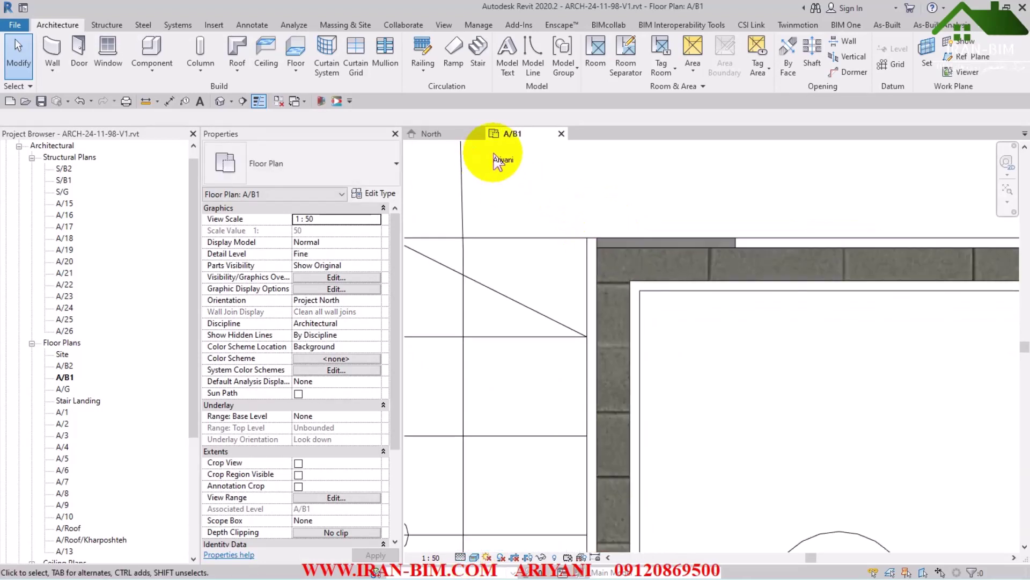
scroll(610, 231, "up", 3)
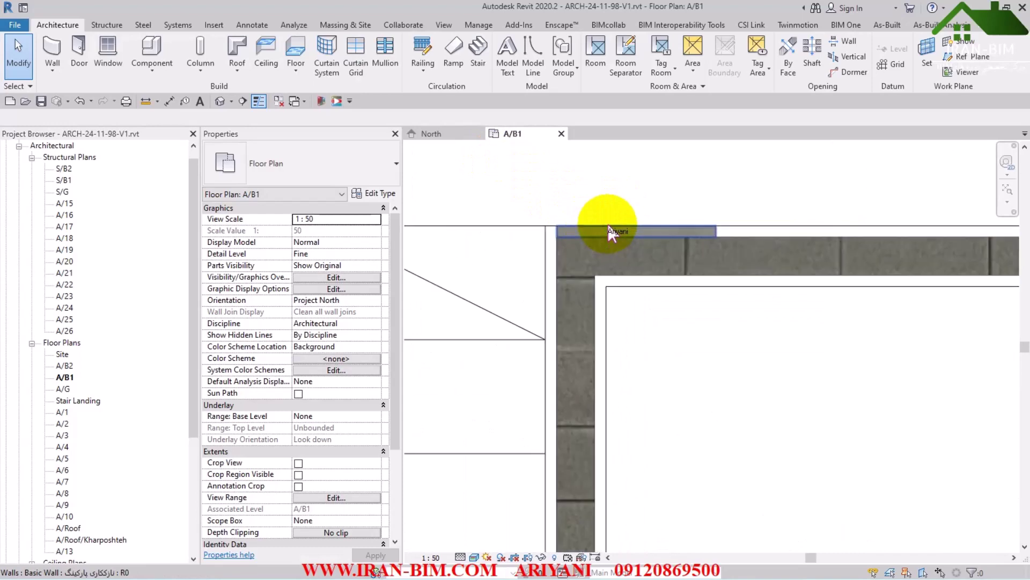
Select the short finish wall and inspect the storage block's outer walls in the default 3D view
left_click(611, 232)
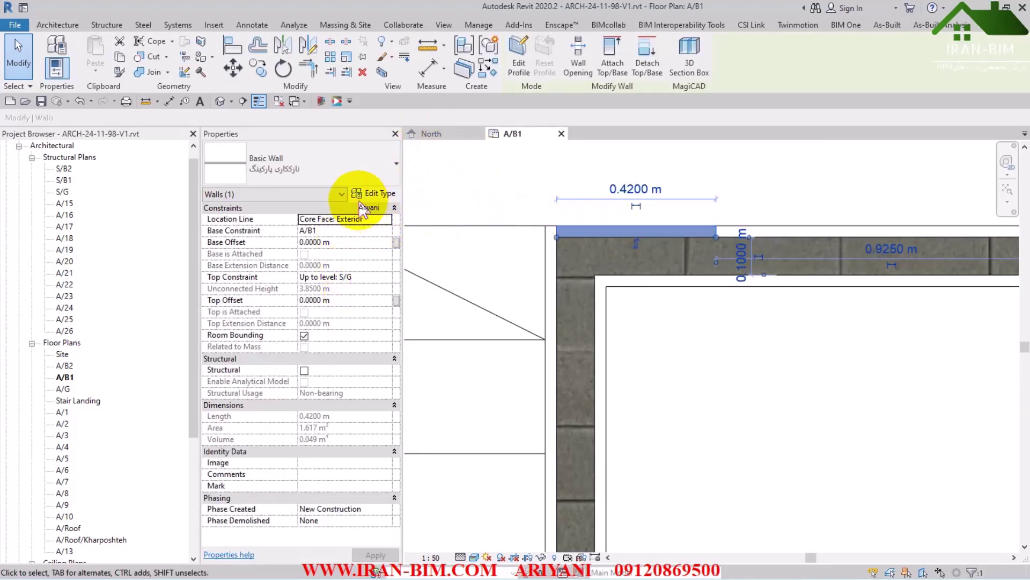
left_click(219, 101)
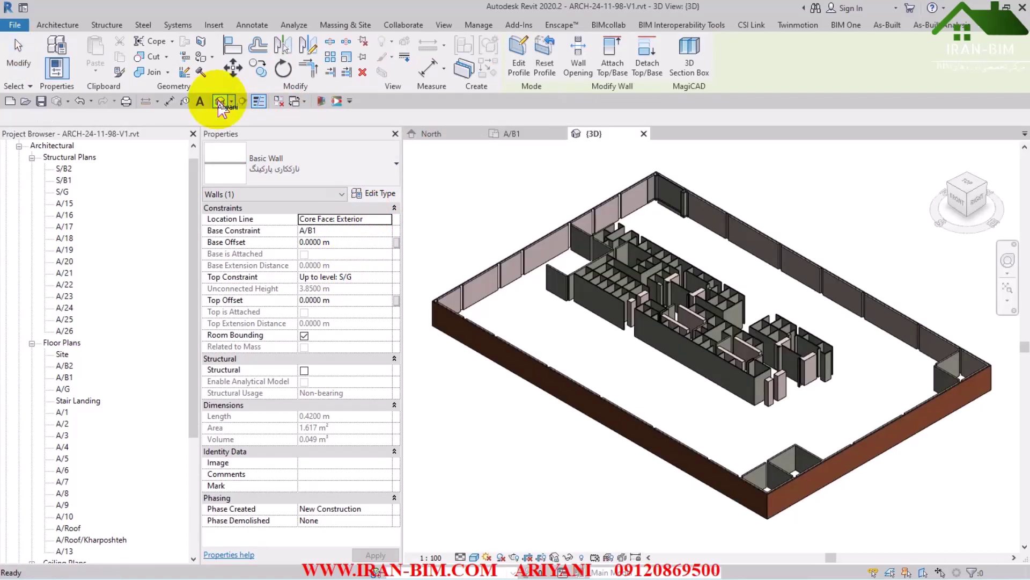
middle_click_drag(683, 241, 902, 386, "shift")
scroll(945, 426, "up", 5)
middle_click_drag(945, 426, 874, 315, "shift")
scroll(688, 390, "up", 5)
scroll(715, 310, "up", 3)
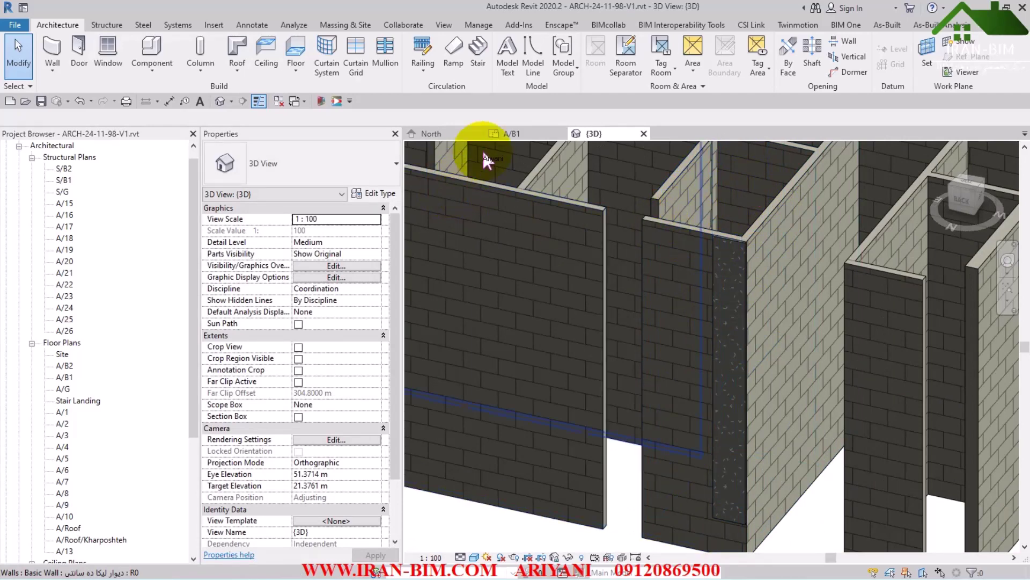
Return to the A/B1 floor plan and set it to the Hidden Line visual style with Coarse detail level
left_click(531, 134)
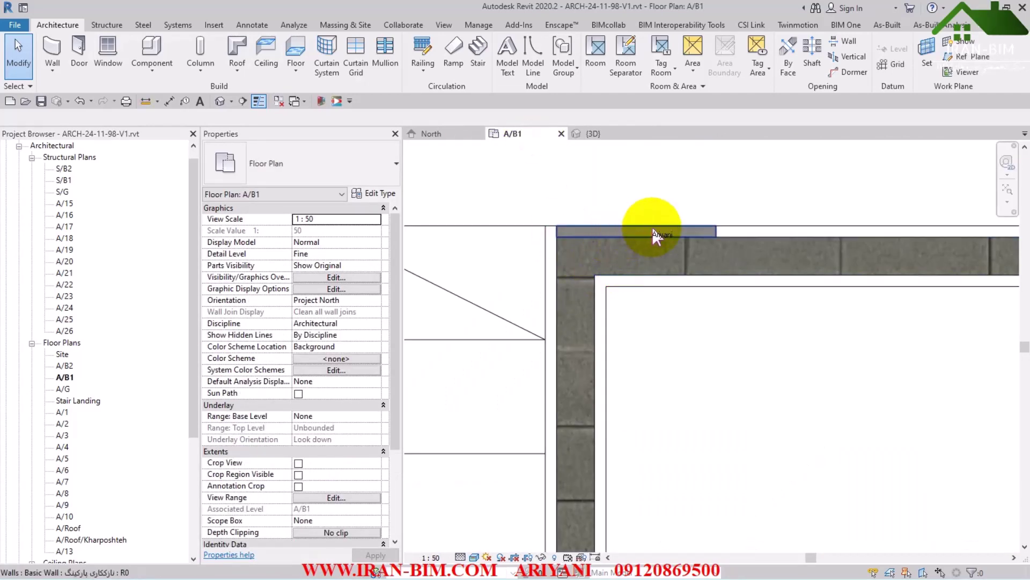
left_click(474, 557)
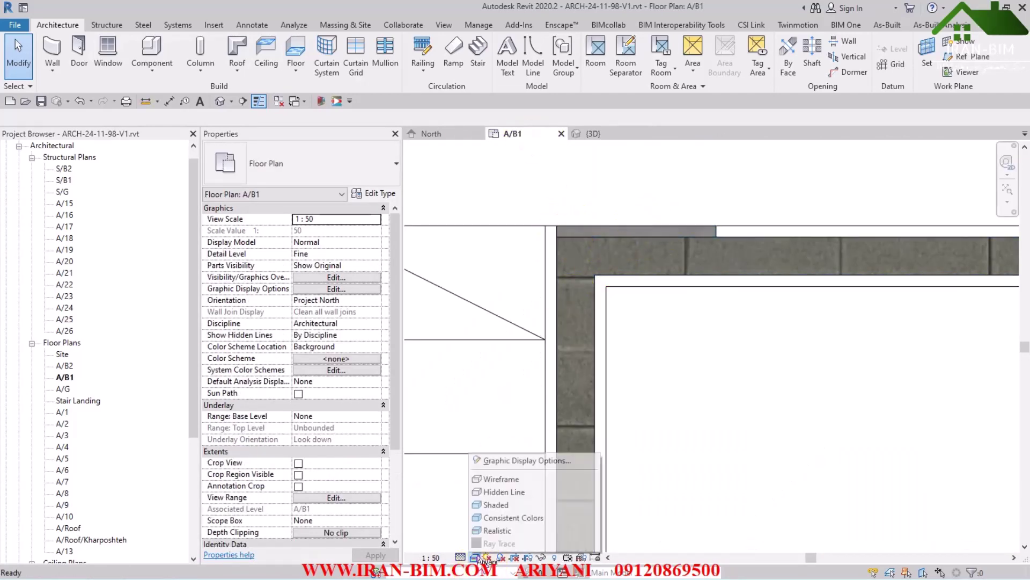
left_click(492, 493)
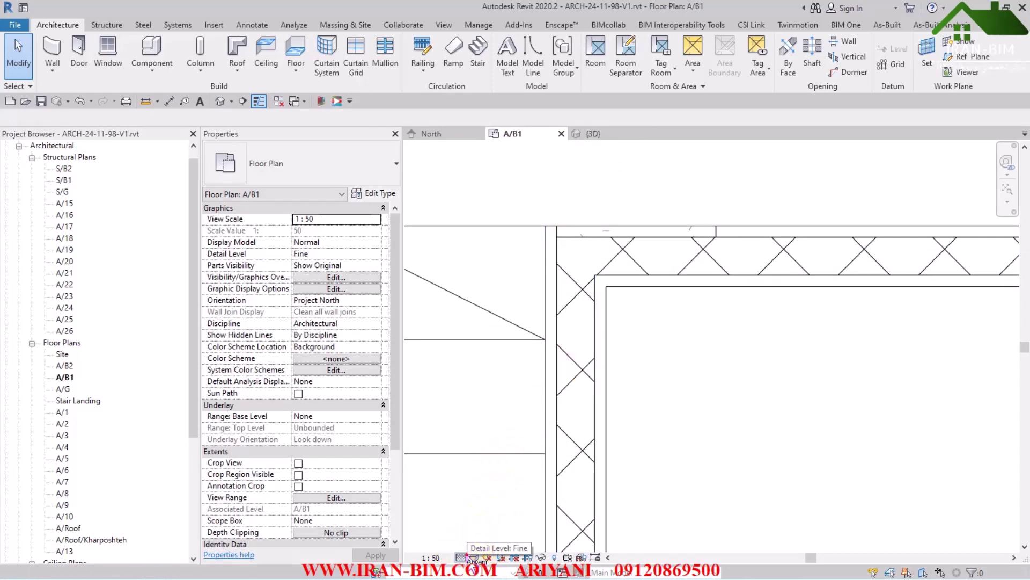
left_click(482, 517)
Duplicate the parking finish wall type as نازککاری انباری for the storage rooms and open its layer structure
scroll(531, 346, "down", 3)
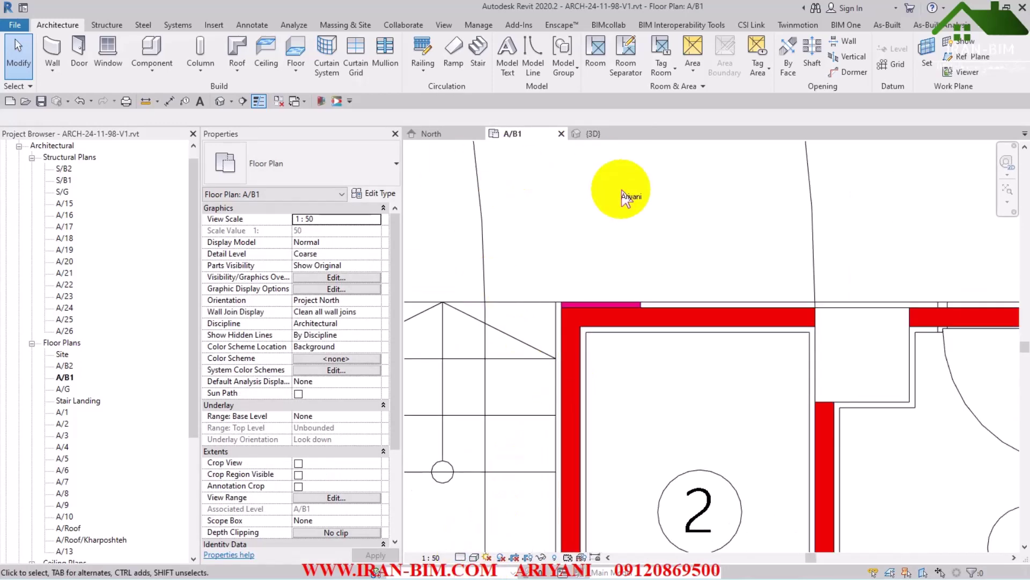
scroll(629, 361, "down", 3)
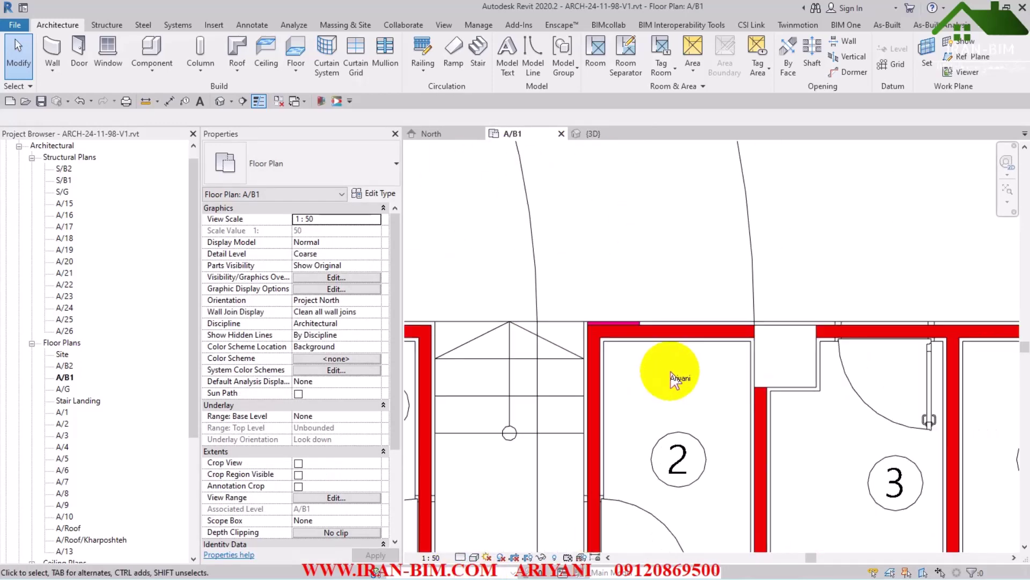
scroll(644, 342, "down", 5)
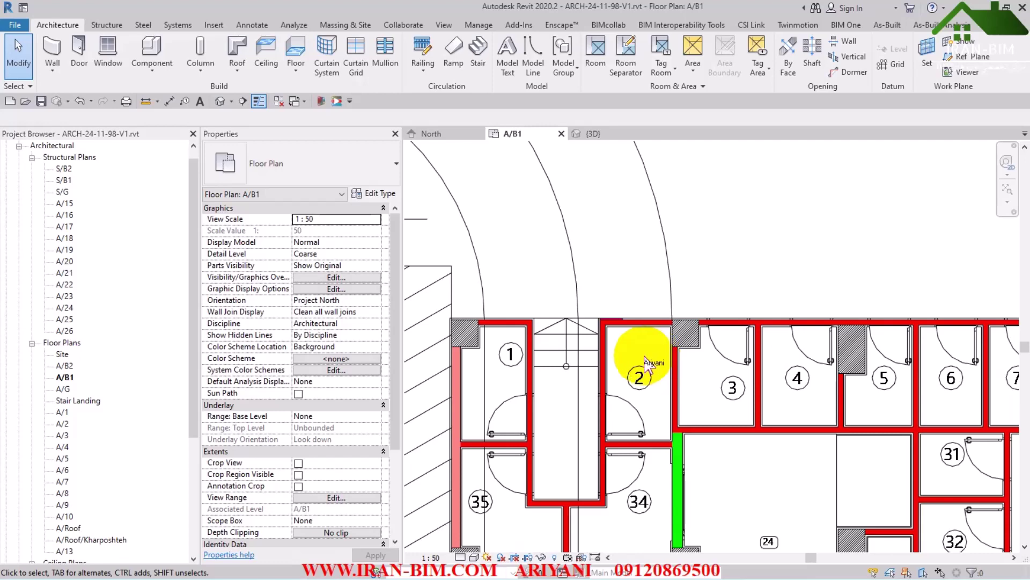
scroll(645, 363, "up", 6)
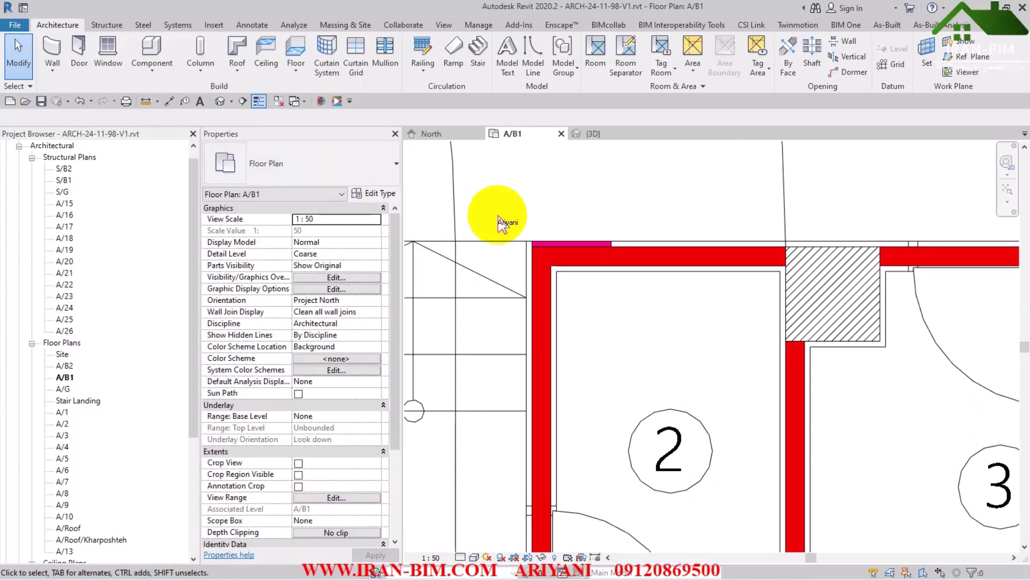
left_click(53, 51)
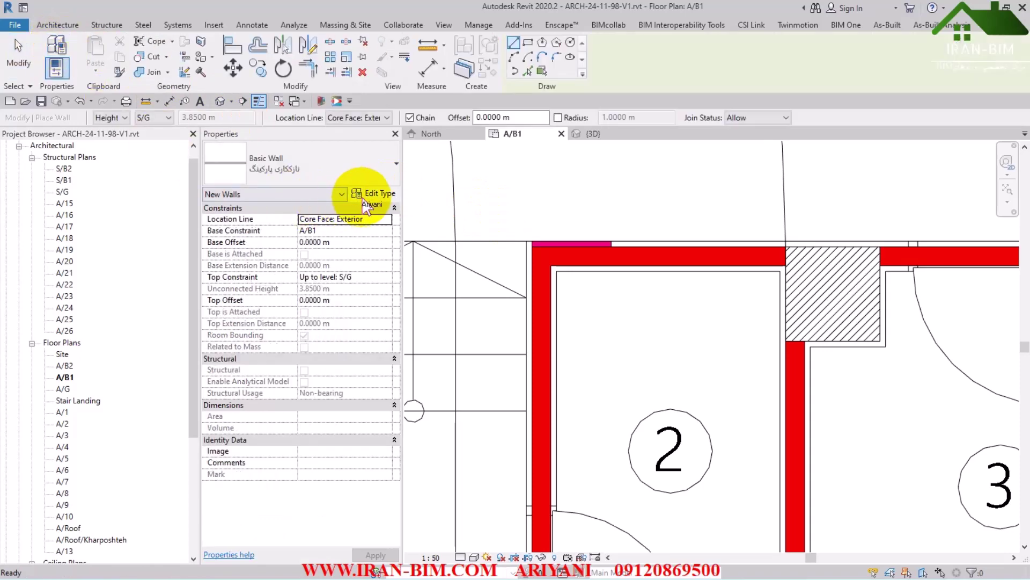
left_click(375, 195)
left_click(982, 77)
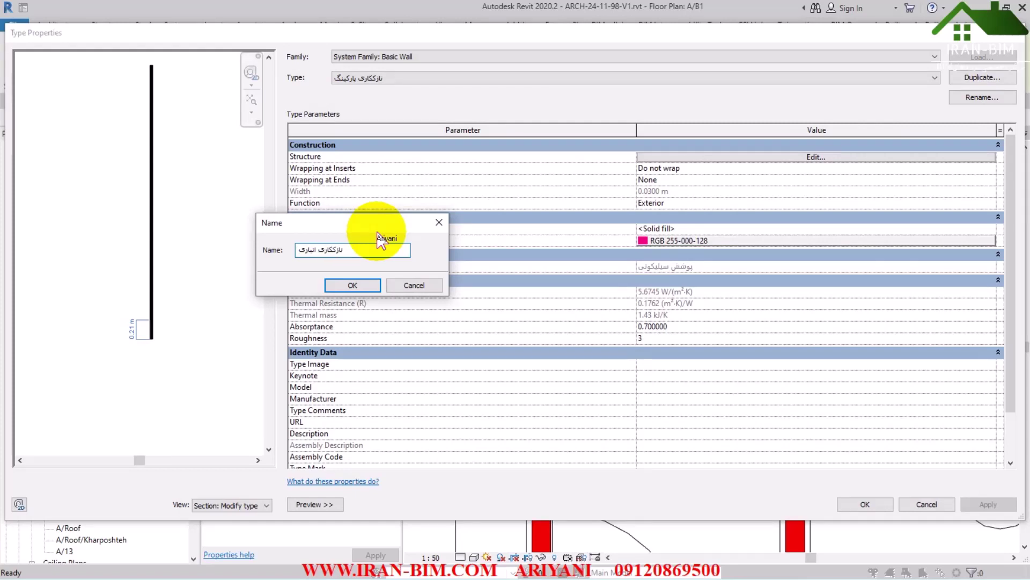
left_click(370, 285)
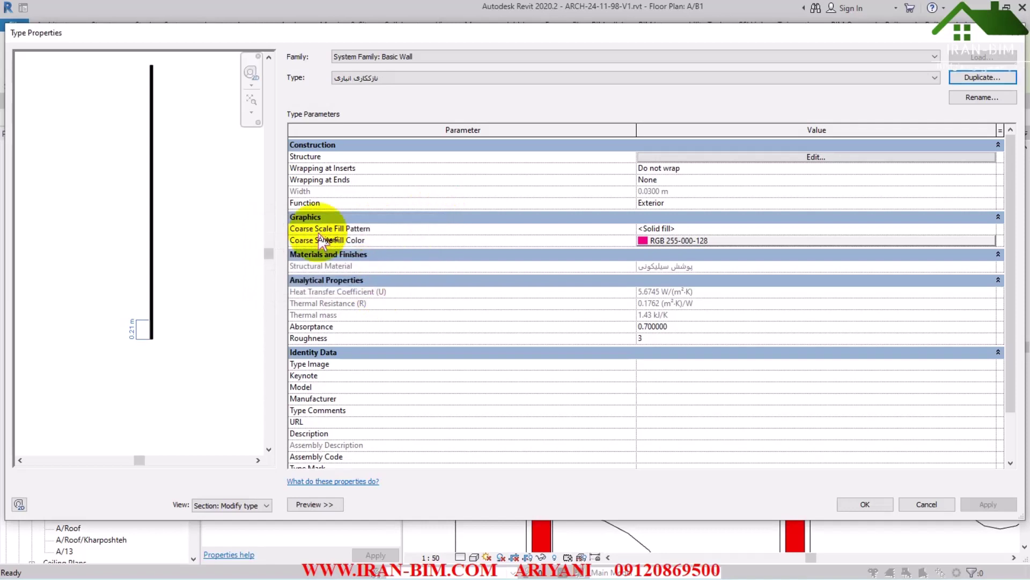
scroll(128, 346, "up", 4)
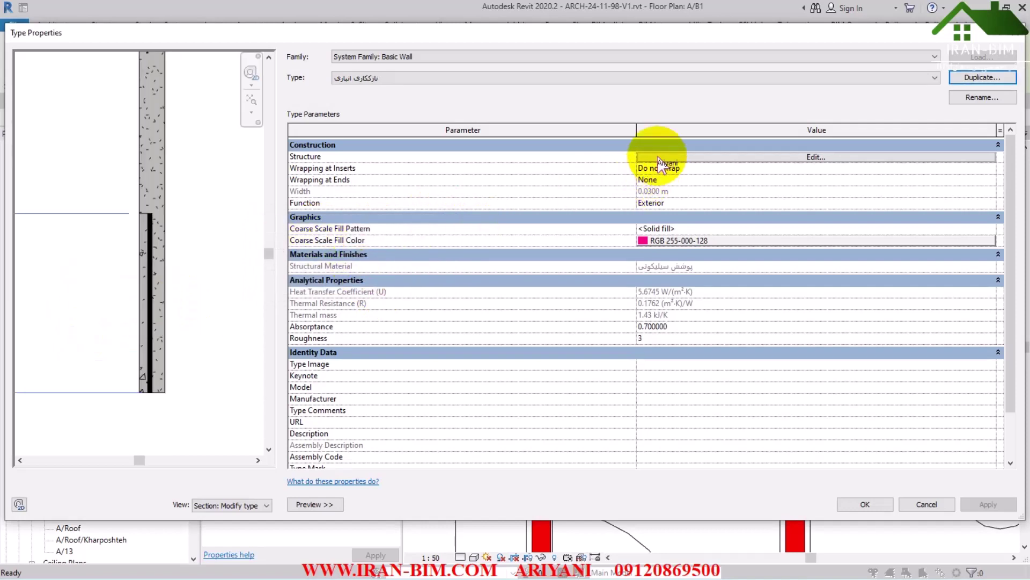
left_click(655, 157)
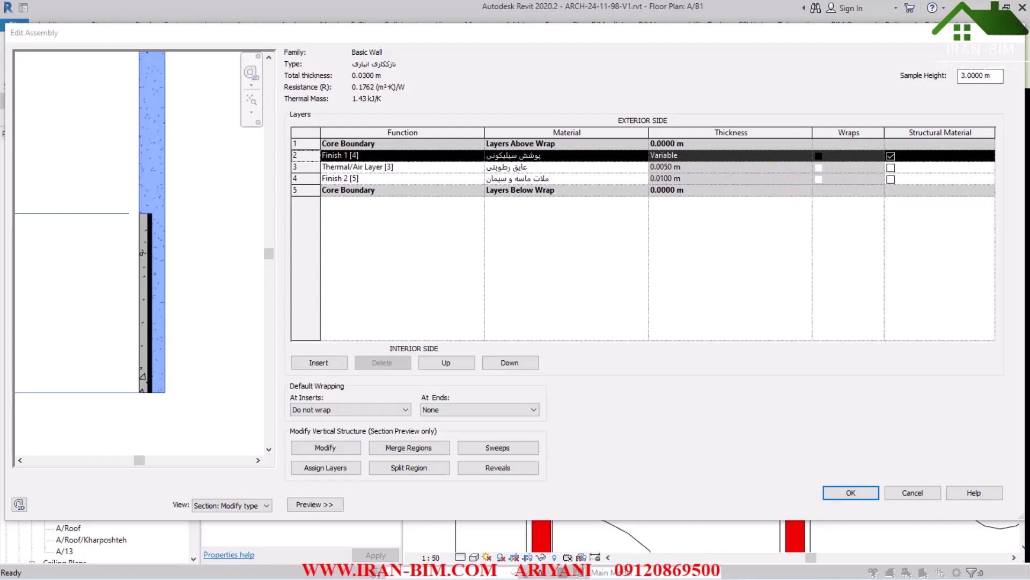
Switch to AutoCAD and look up the wall finish specified for space 21 (انباری) in the finishes table of AR Ph2_final.dwg
key("alt+Tab")
left_click_drag(558, 53, 545, 2)
middle_click_drag(674, 263, 355, 250)
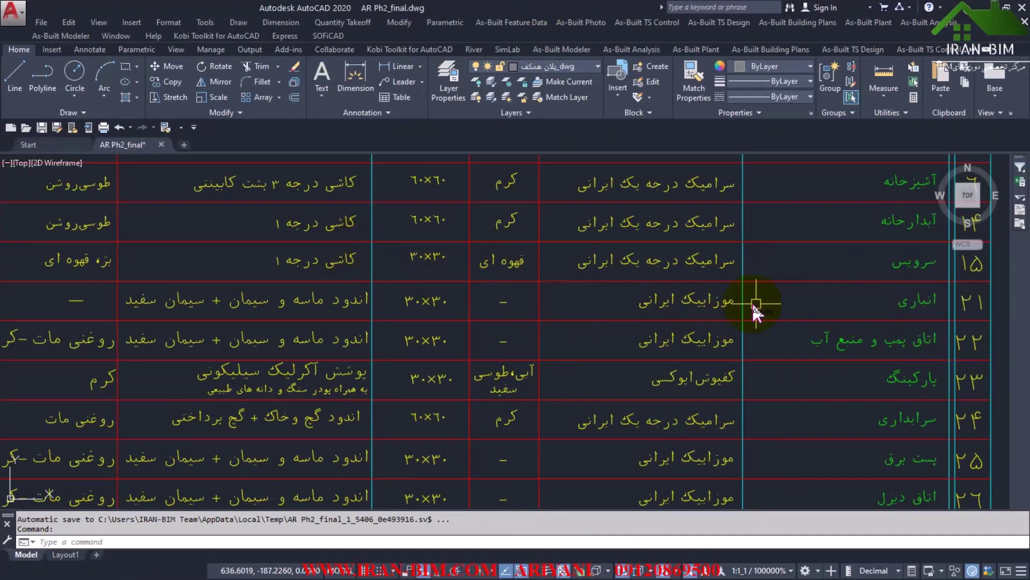
mouse_move(379, 322)
middle_mouse_down()
mouse_move(691, 387)
mouse_move(710, 504)
mouse_move(718, 365)
middle_mouse_up()
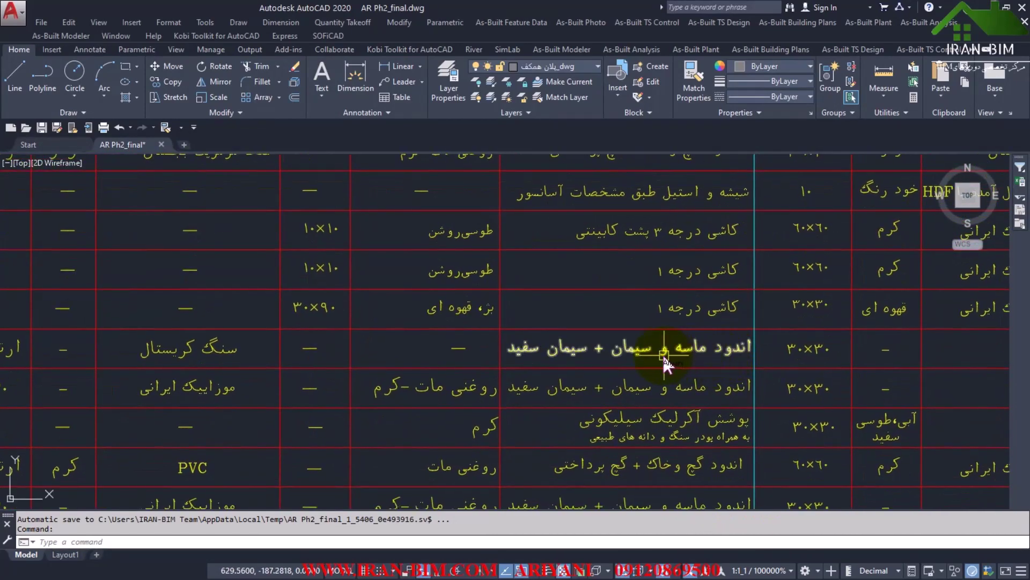
middle_click_drag(538, 346, 632, 361)
left_click_drag(537, 5, 1029, 262)
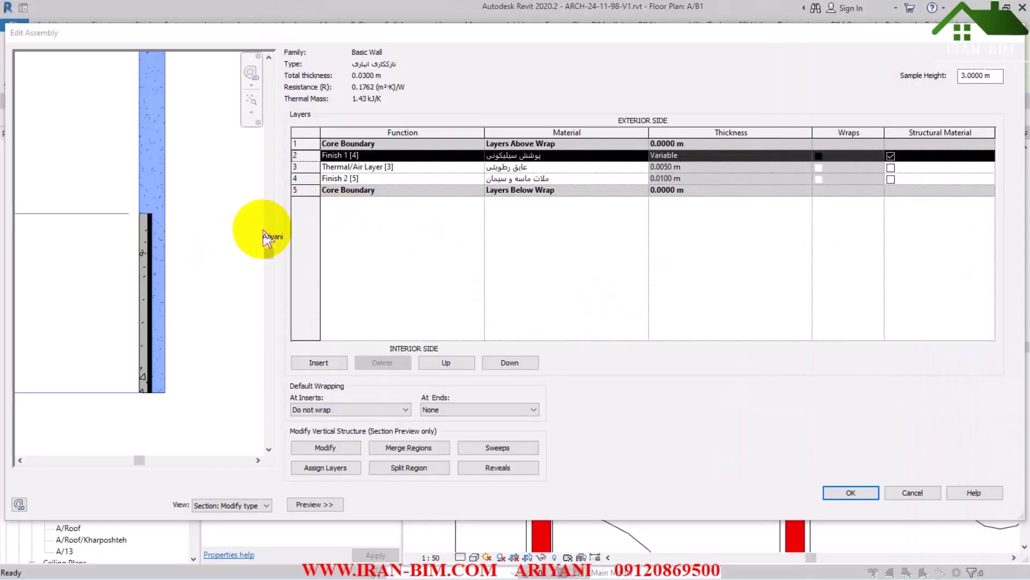
Examine the layer section in the assembly preview and accept the structure and properties of the storage finish wall type
left_click(170, 236)
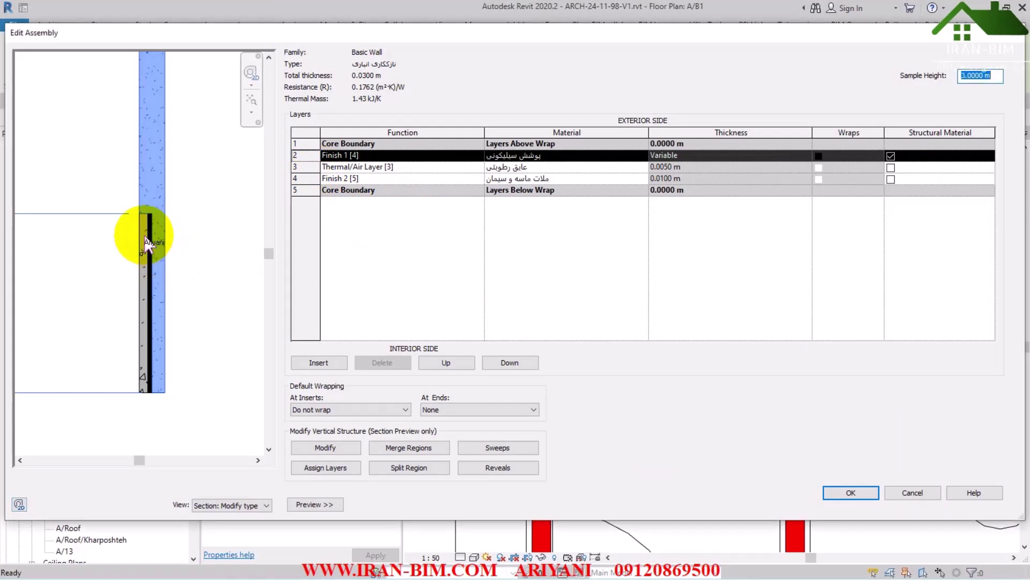
scroll(148, 244, "up", 2)
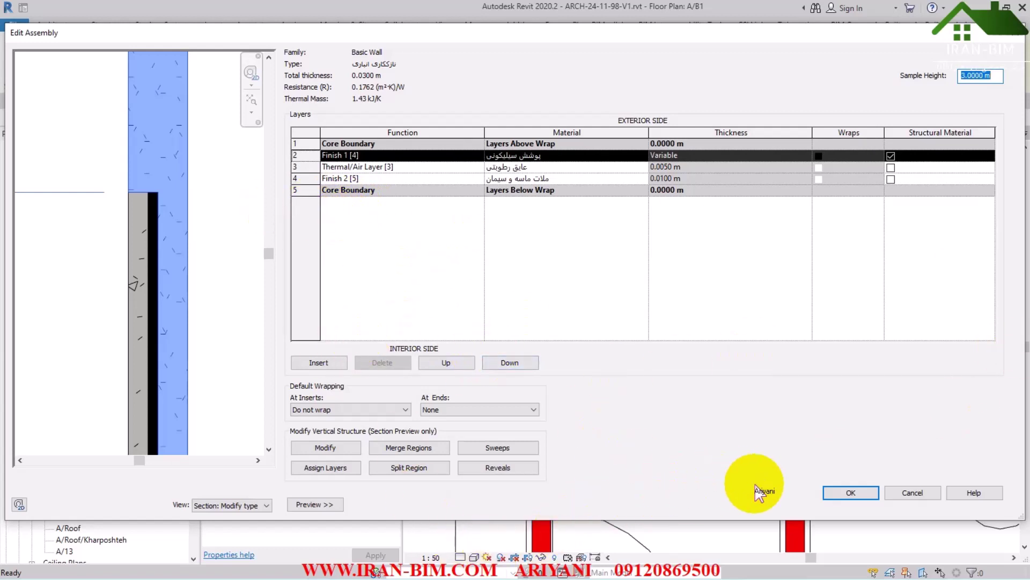
left_click(850, 494)
left_click(853, 501)
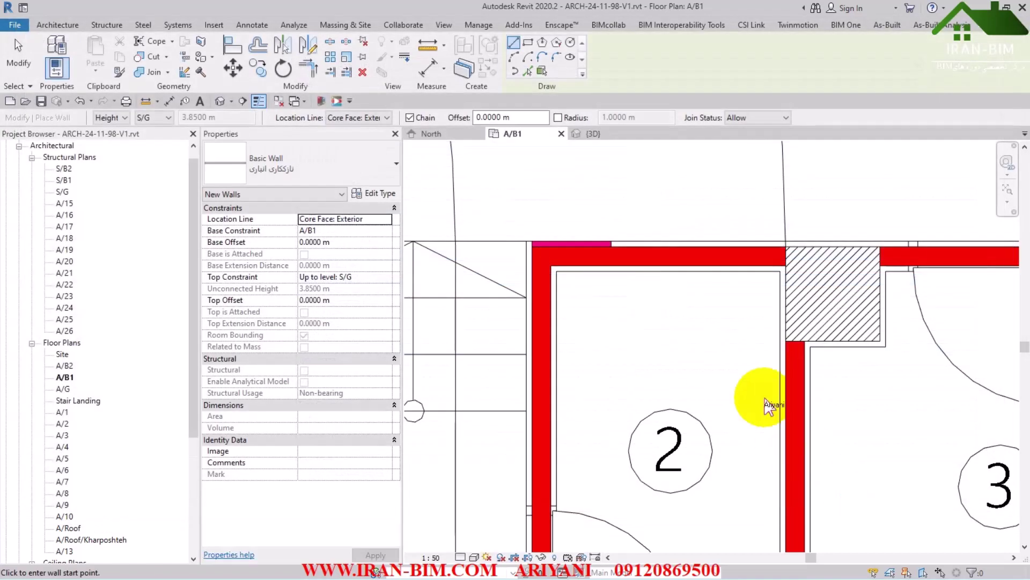
Measure the finish thickness between the upper wall of storage room 2 and its adjacent finish line
scroll(571, 281, "up", 3)
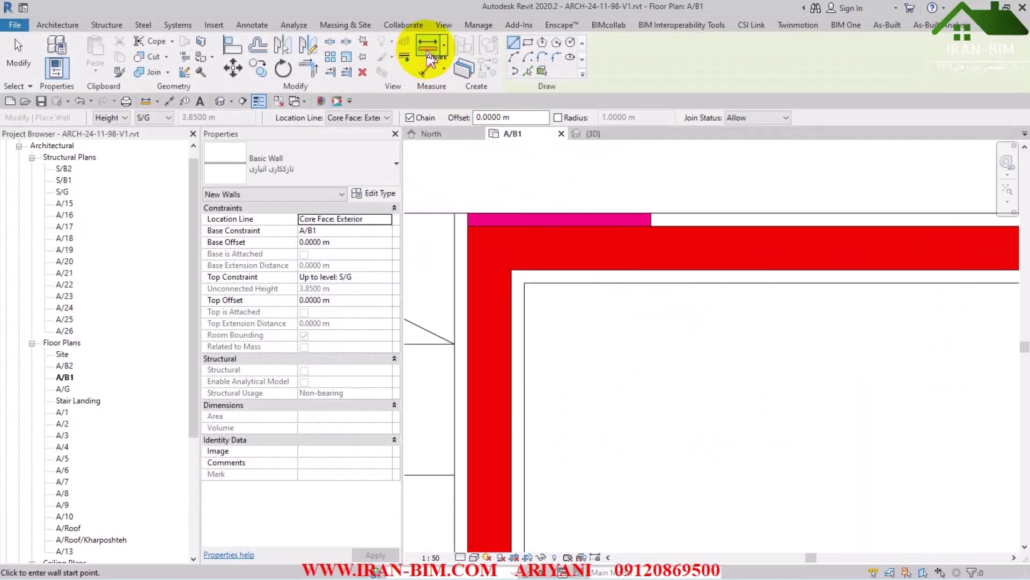
key("Escape")
key("m")
key("e")
left_click(622, 284)
scroll(623, 284, "up", 2)
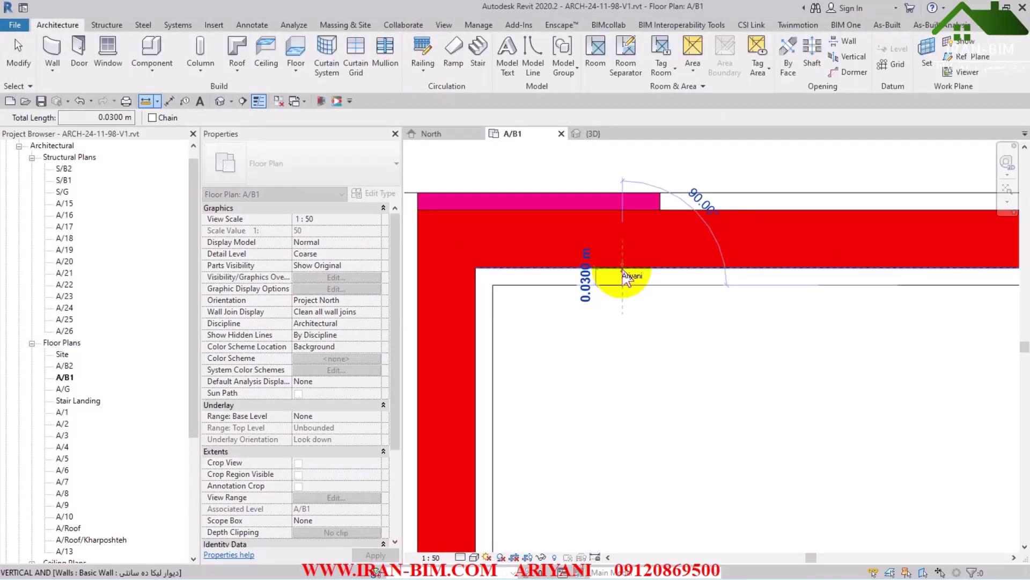
Measure the finish thickness beside the wall separating storage rooms 3 and 4, and end the measurement
scroll(617, 300, "down", 4)
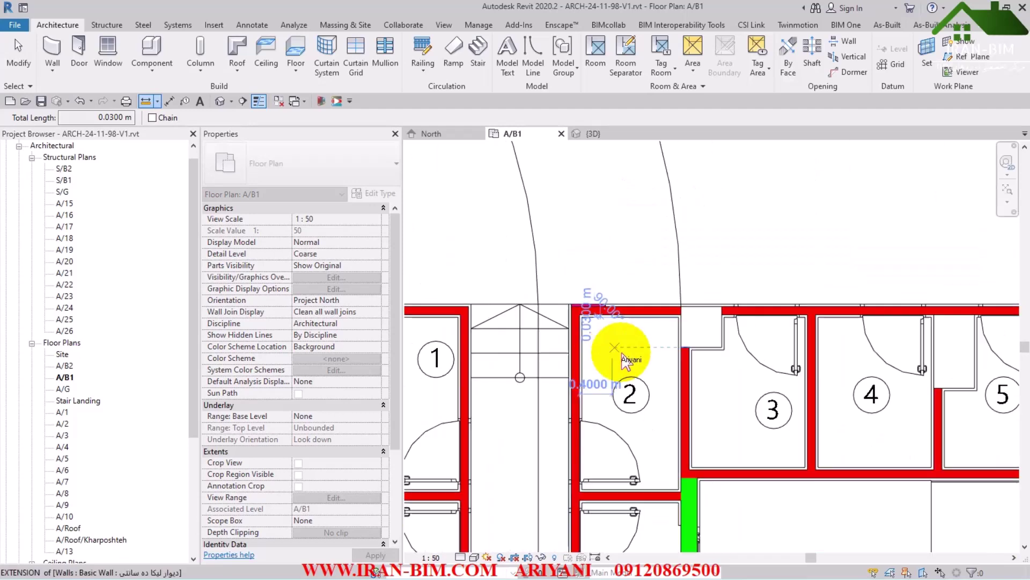
scroll(667, 329, "up", 4)
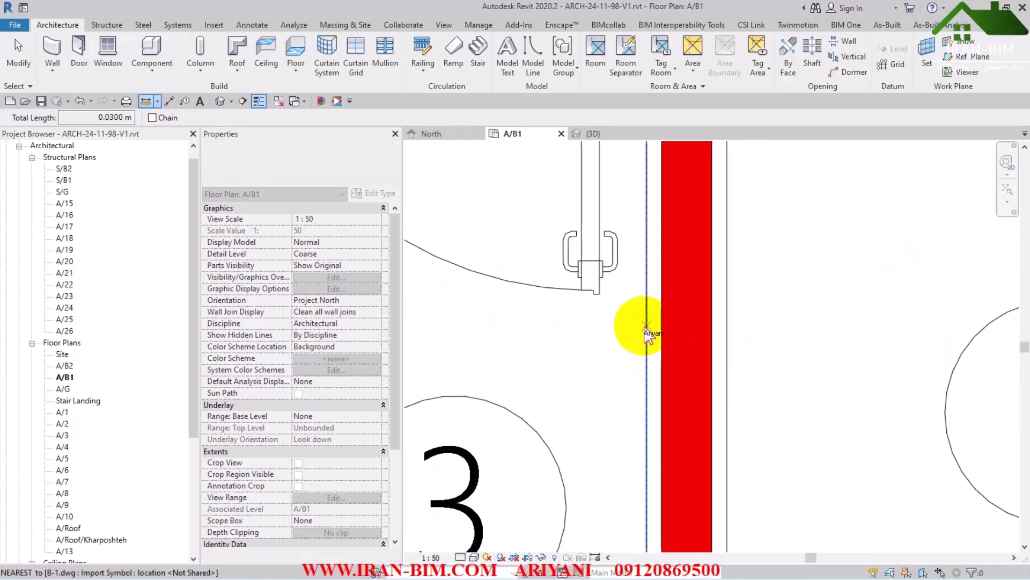
left_click(647, 327)
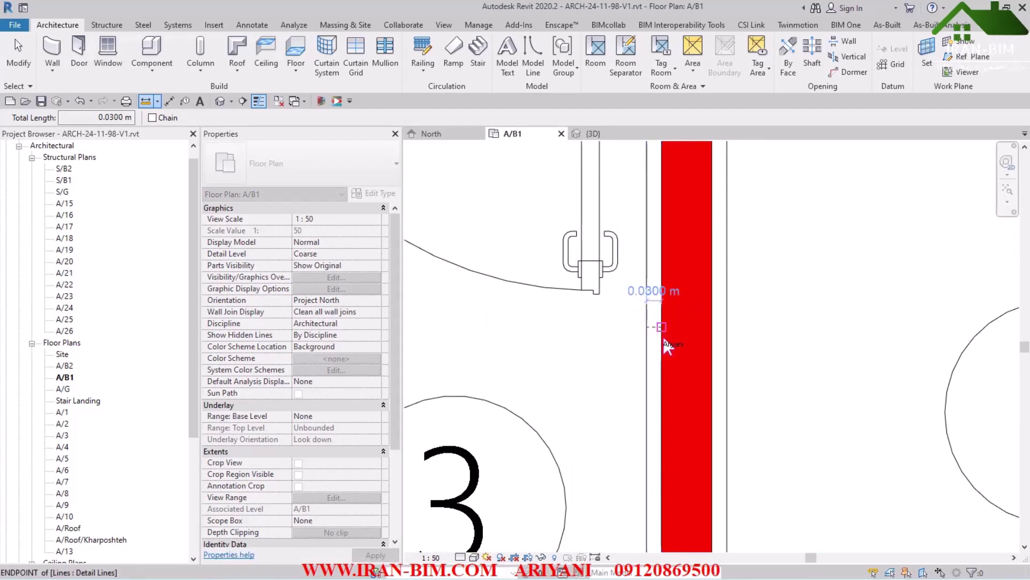
scroll(663, 346, "down", 3)
left_click(19, 60)
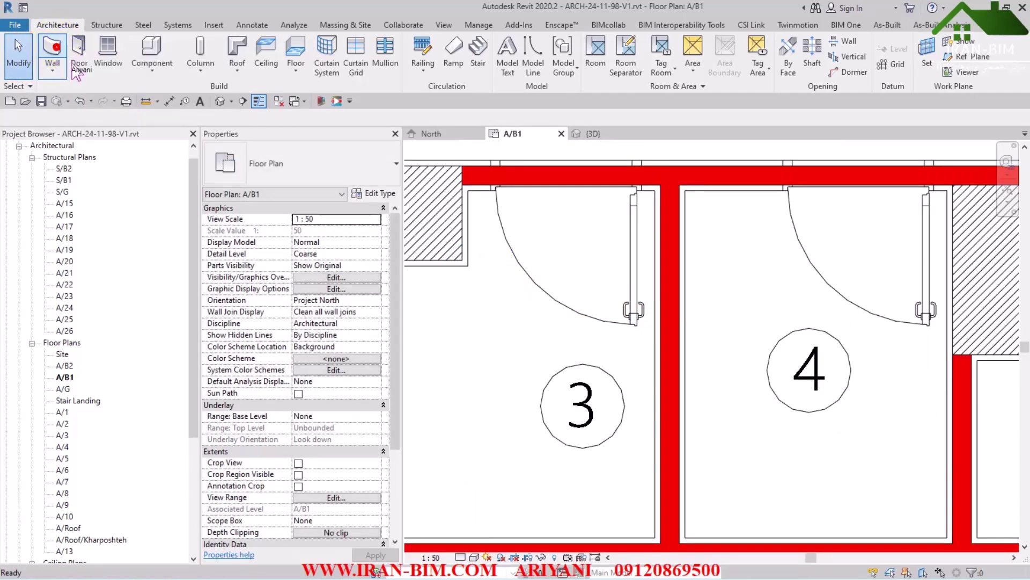
Start a new wall and open the layer structure of the نازککاری انباری wall type
left_click(54, 51)
left_click(380, 197)
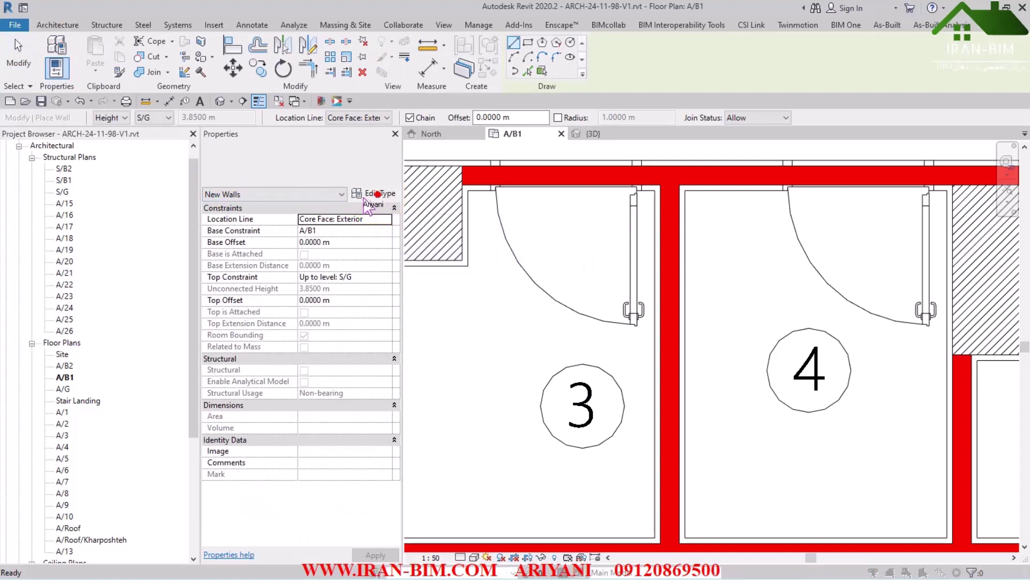
scroll(215, 302, "up", 3)
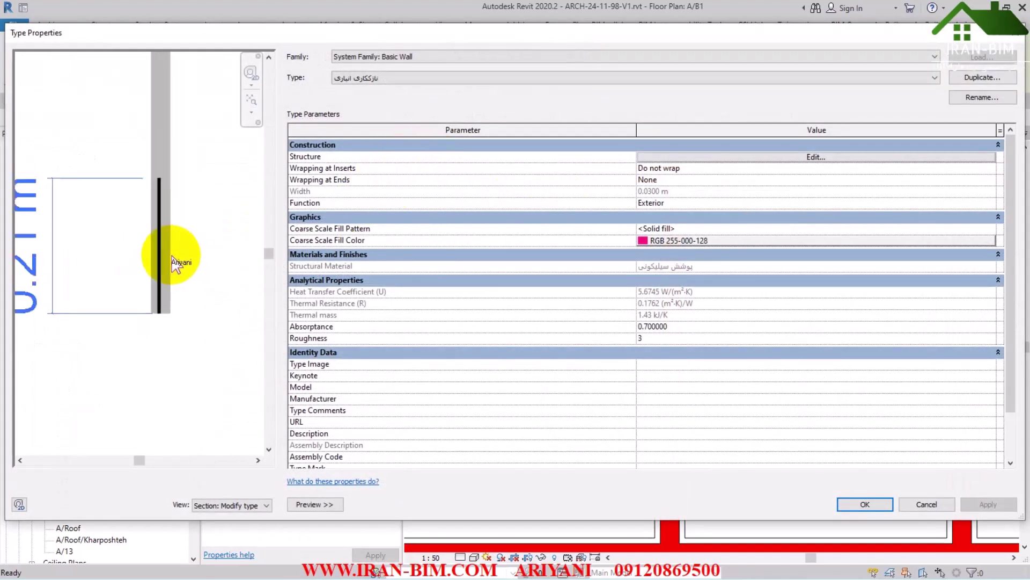
left_click(769, 156)
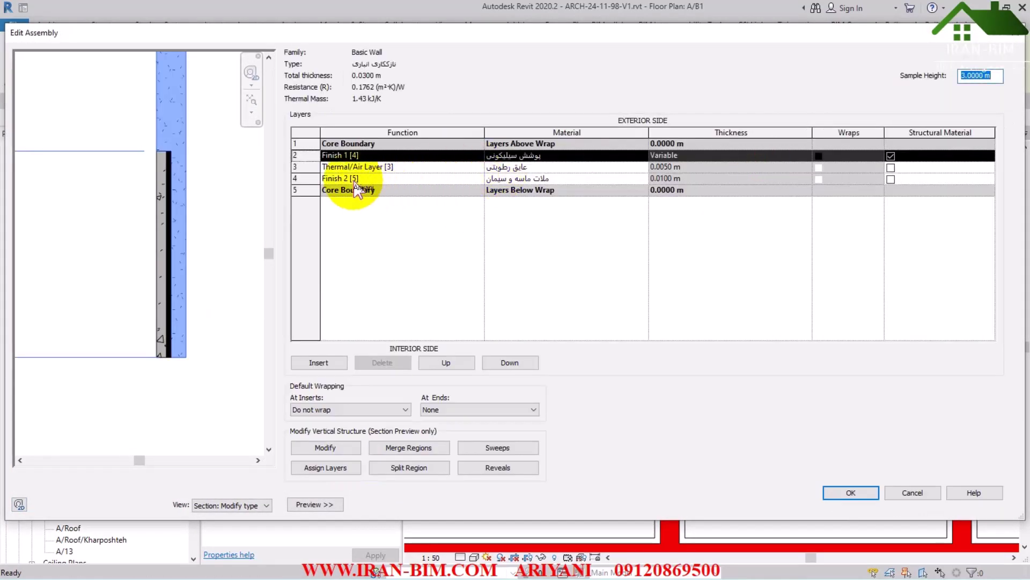
Merge the mortar layer's region with the neighbouring silicone coating region in the assembly's section preview
scroll(169, 284, "up", 3)
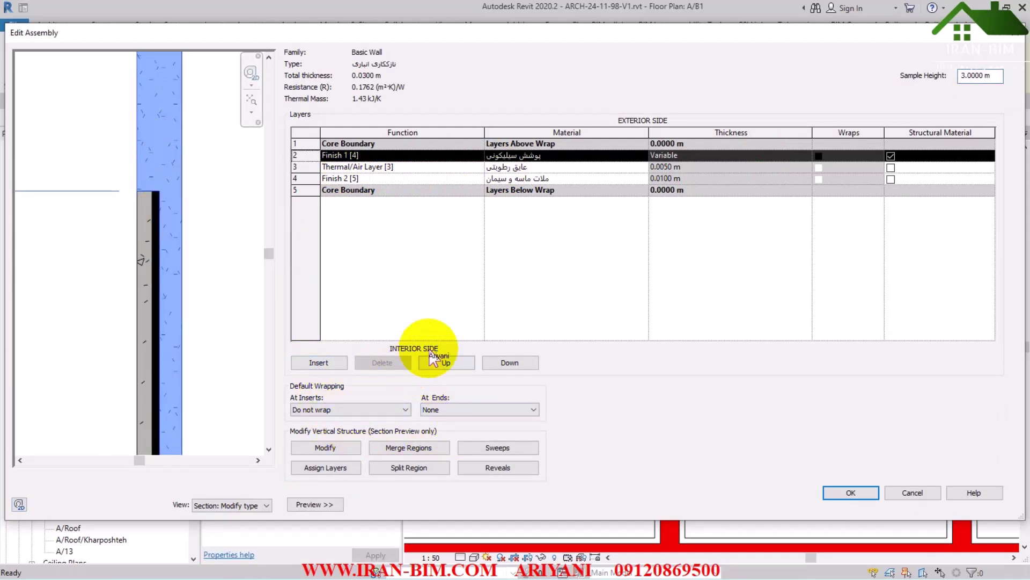
left_click(426, 446)
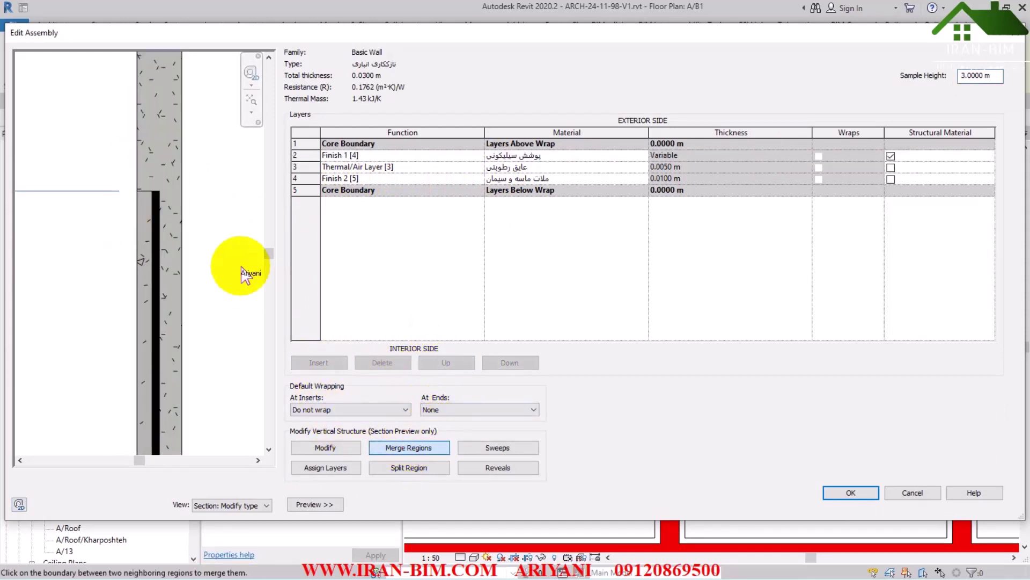
left_click(149, 198)
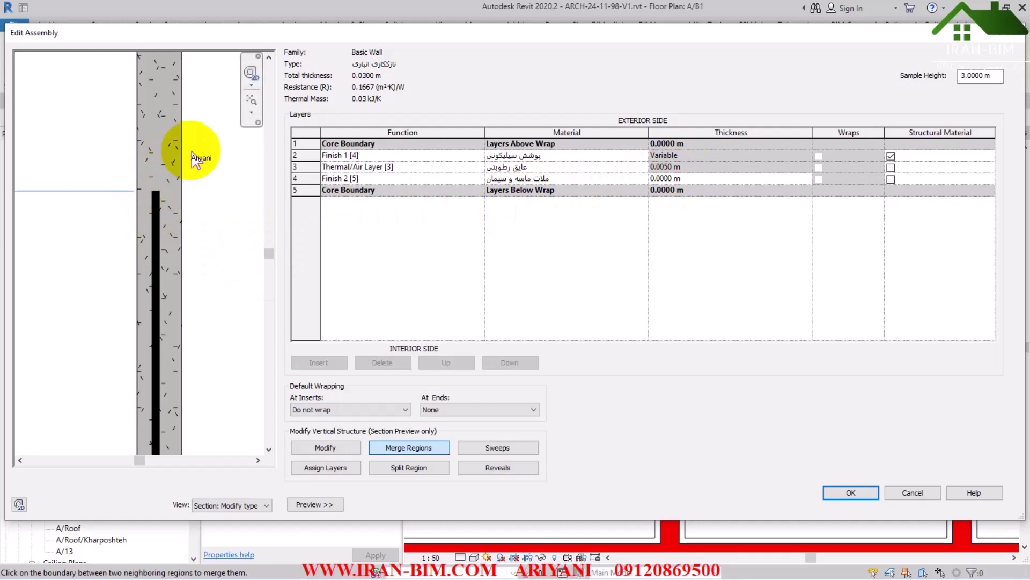
scroll(158, 222, "up", 2)
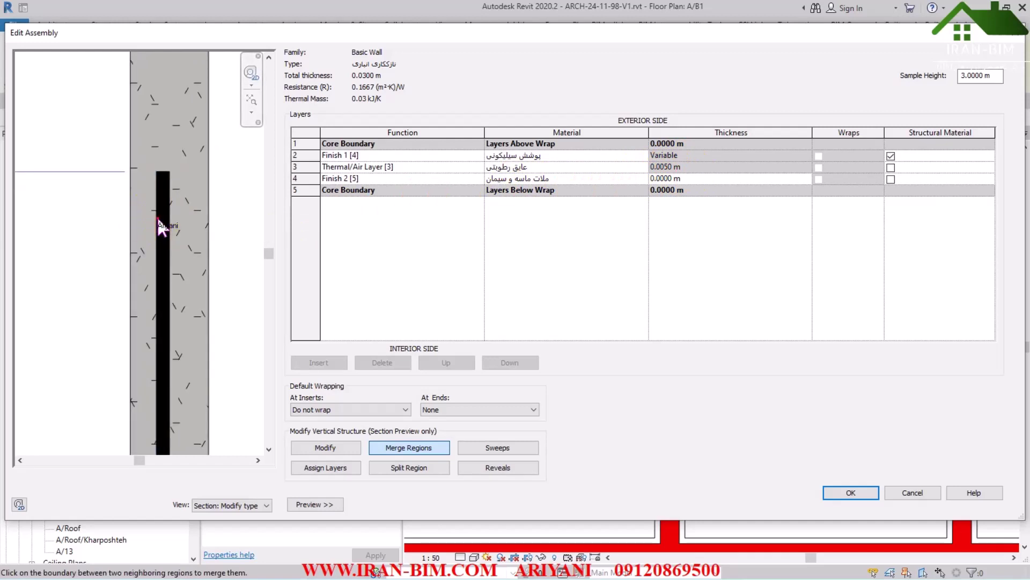
Set the section preview distance from the outer boundary on the former mortar side to the moisture barrier's far face to 0.0100 m
left_click(324, 448)
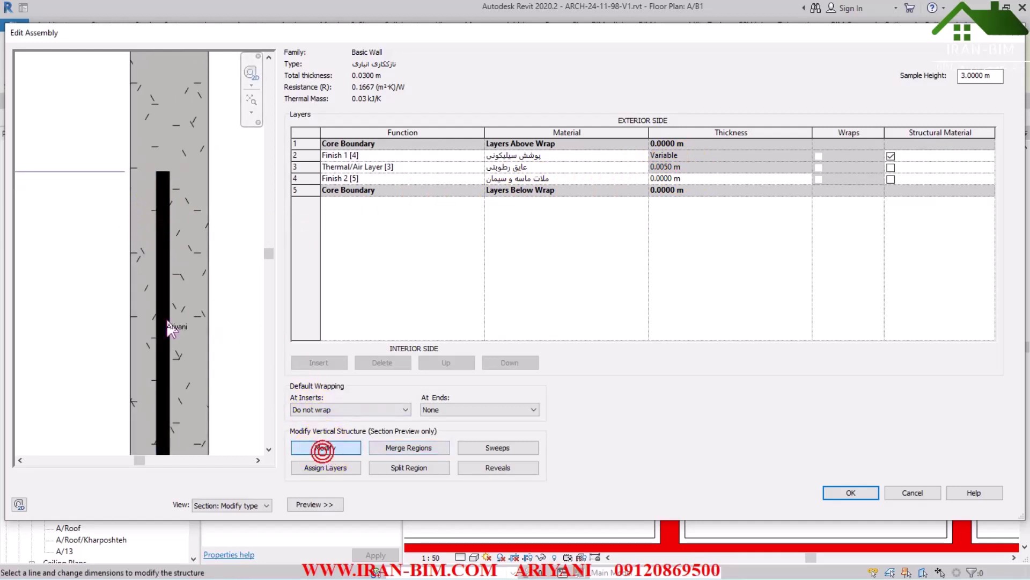
left_click(163, 239)
scroll(153, 244, "up", 2)
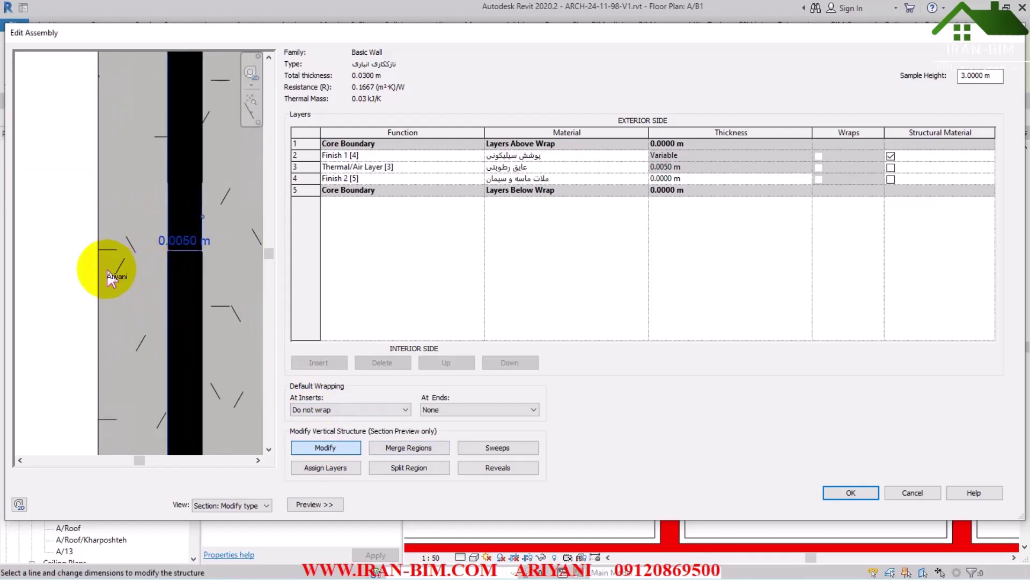
left_click(98, 266)
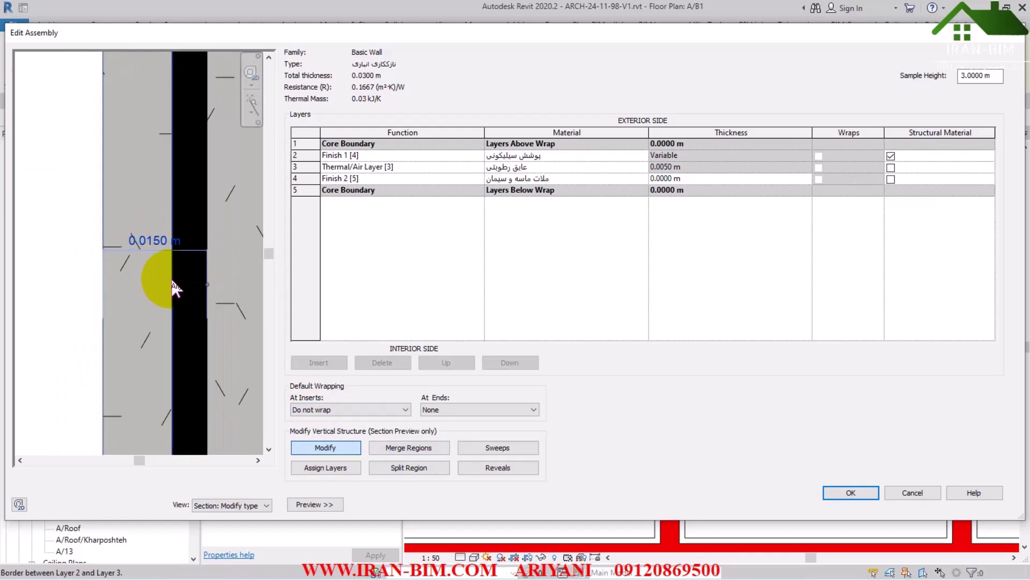
left_click(153, 245)
left_click(150, 243)
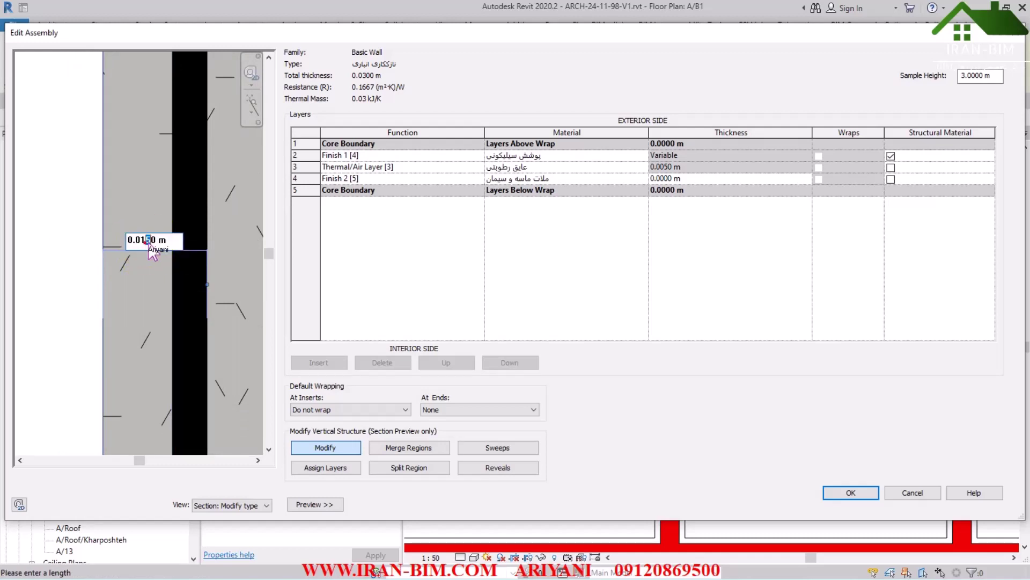
type("00")
key("Return")
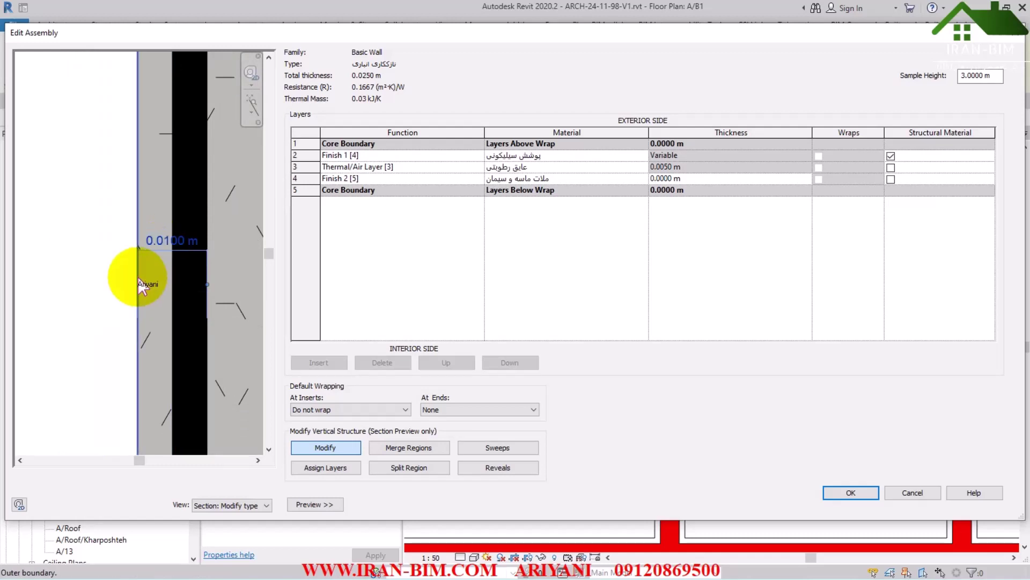
Set the section preview distance between the moisture barrier and the opposite outer boundary to 0.0125 m
scroll(172, 231, "down", 2)
left_click(179, 217)
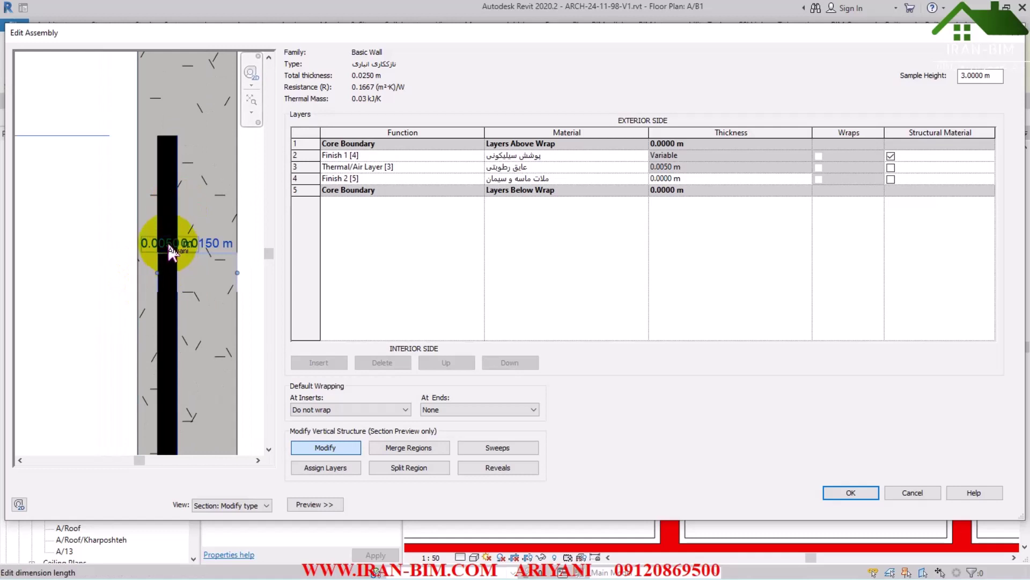
scroll(236, 309, "down", 1)
left_click(241, 310)
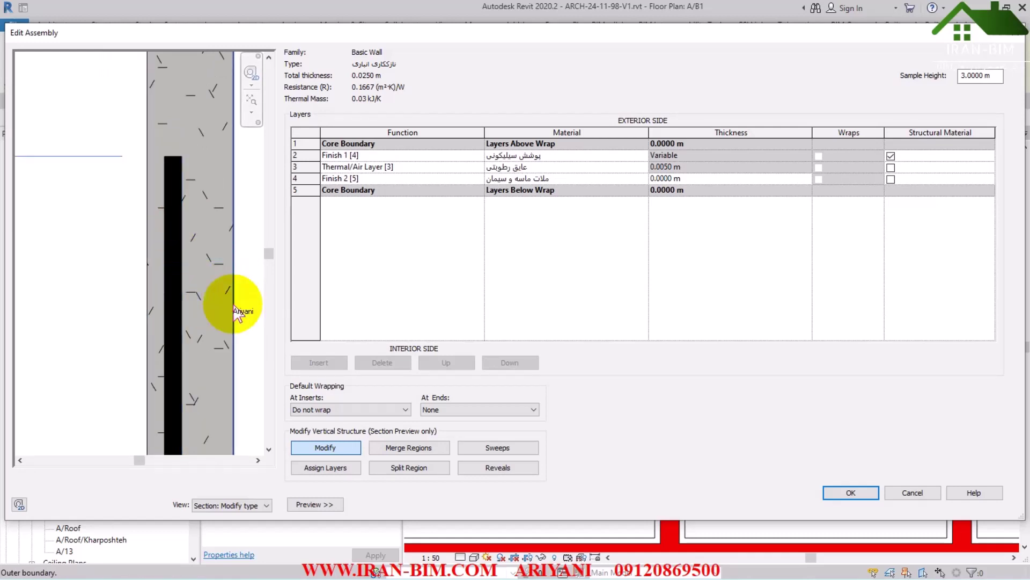
left_click(234, 263)
left_click(212, 242)
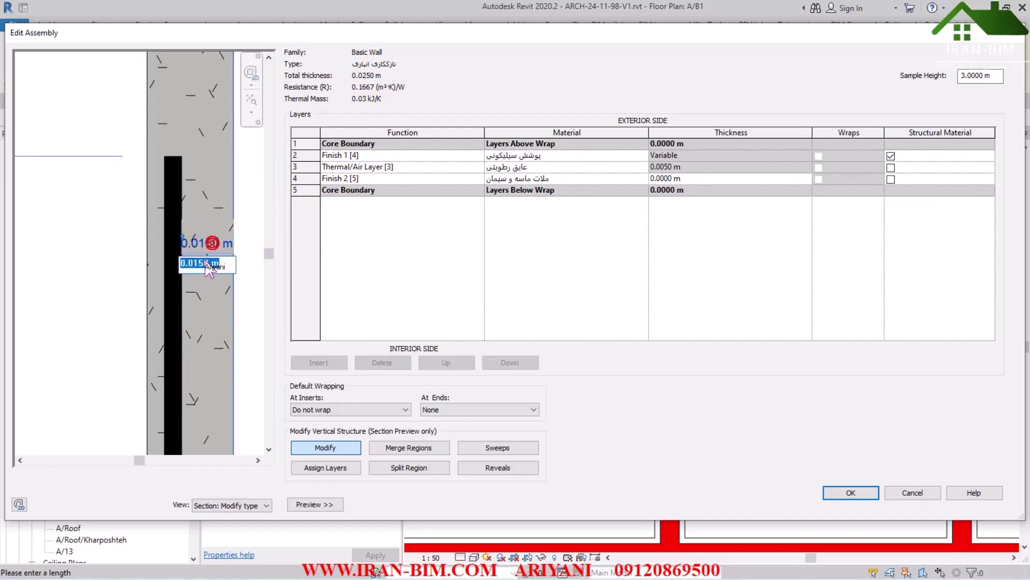
left_click_drag(232, 275, 234, 278)
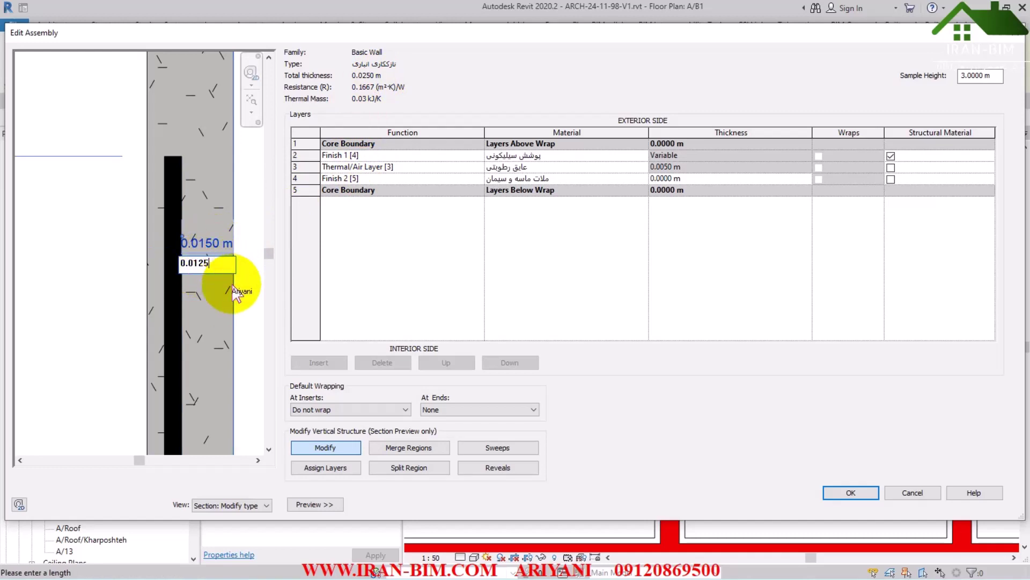
left_click(252, 317)
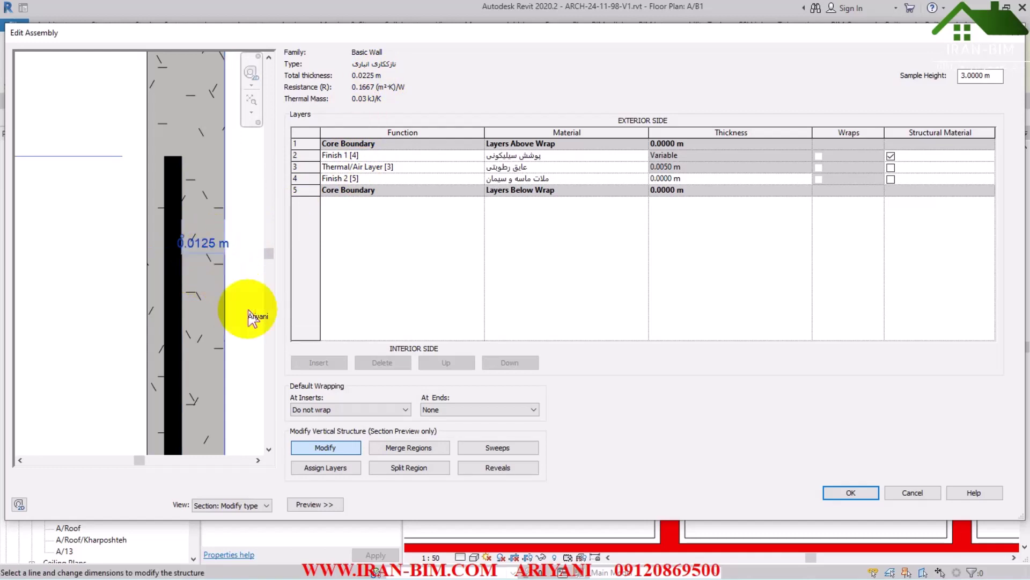
scroll(217, 279, "down", 1)
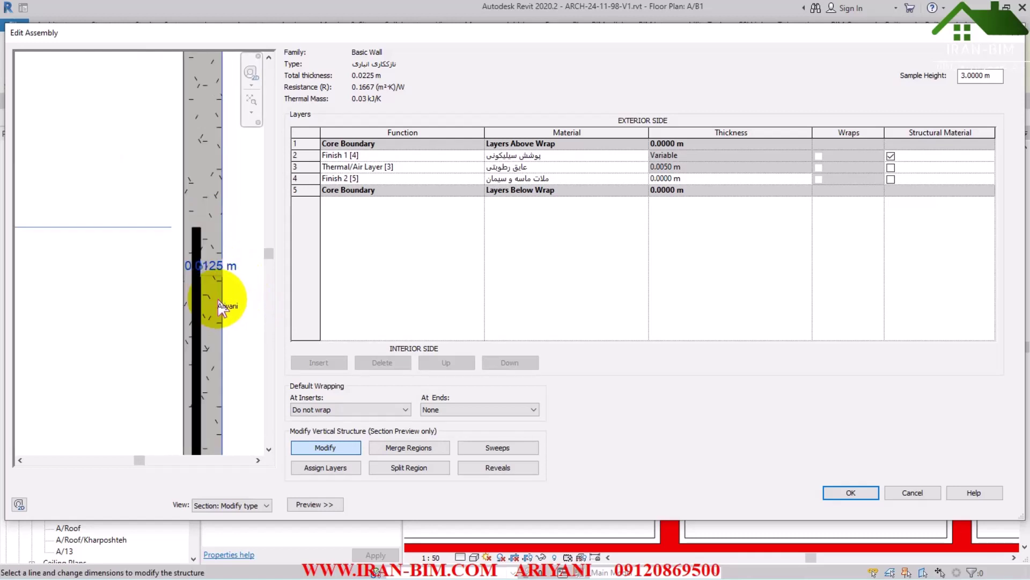
left_click(299, 178)
left_click(322, 362)
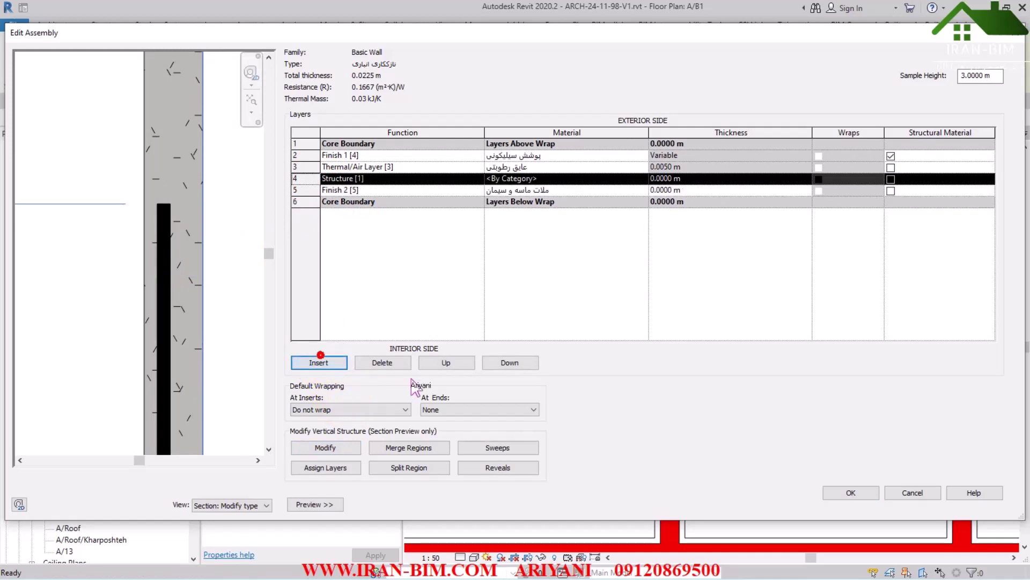
left_click(531, 364)
left_click(531, 363)
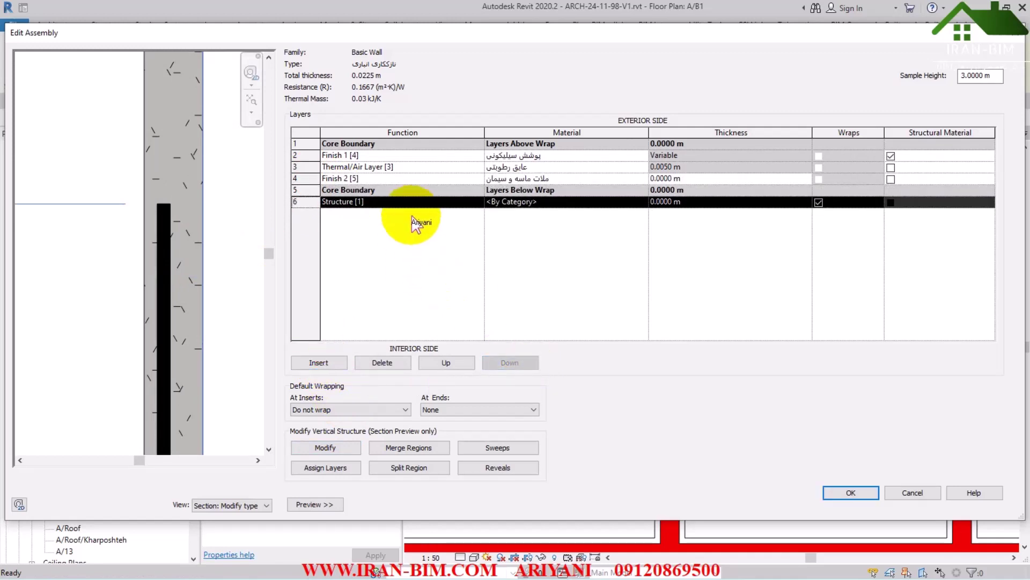
left_click(315, 179)
left_click(329, 202)
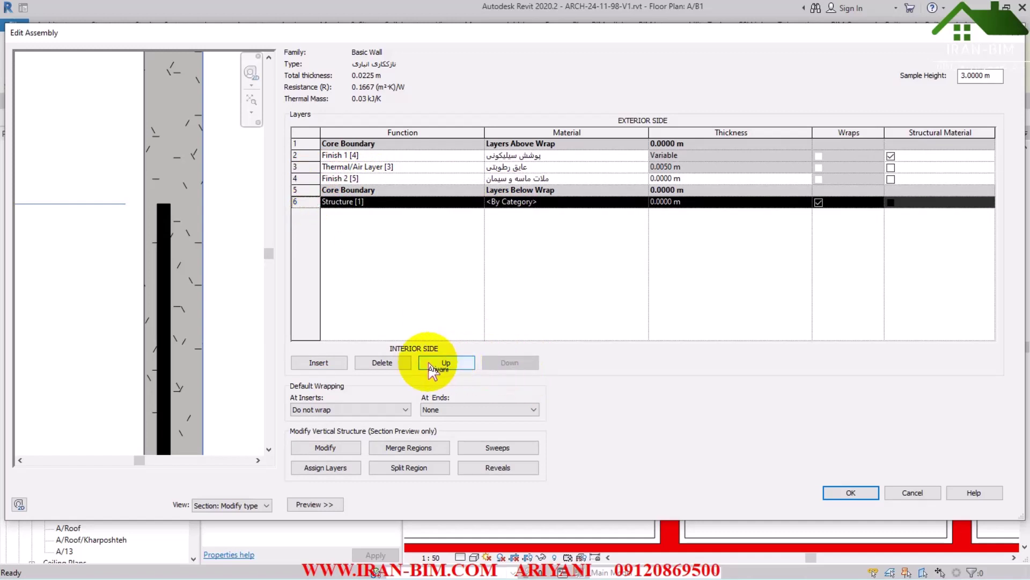
left_click(384, 363)
Move the Finish 2 [5] mortar layer below the lower core boundary and set its thickness to 7.5 mm
left_click(322, 179)
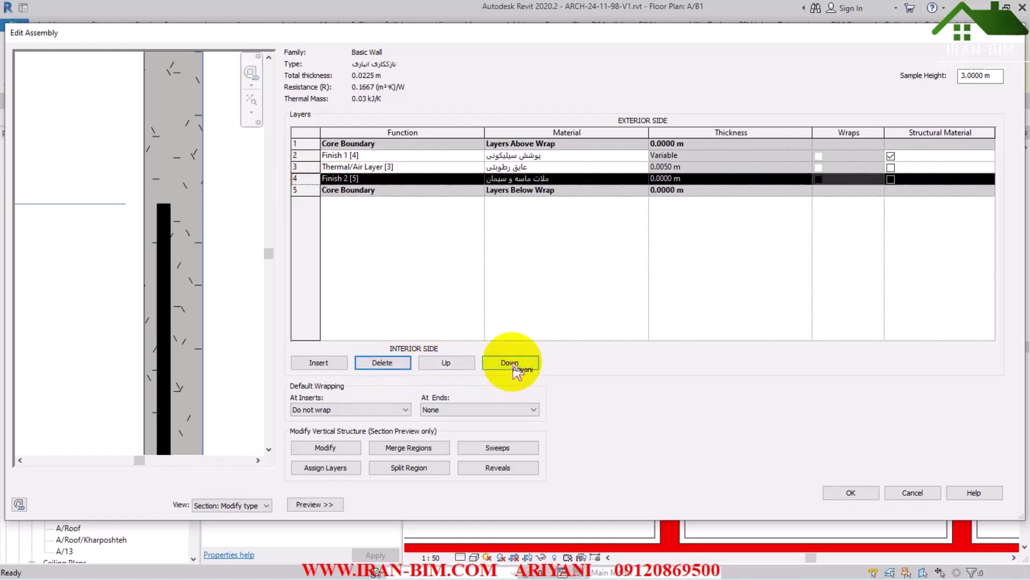
left_click(515, 369)
left_click(696, 191)
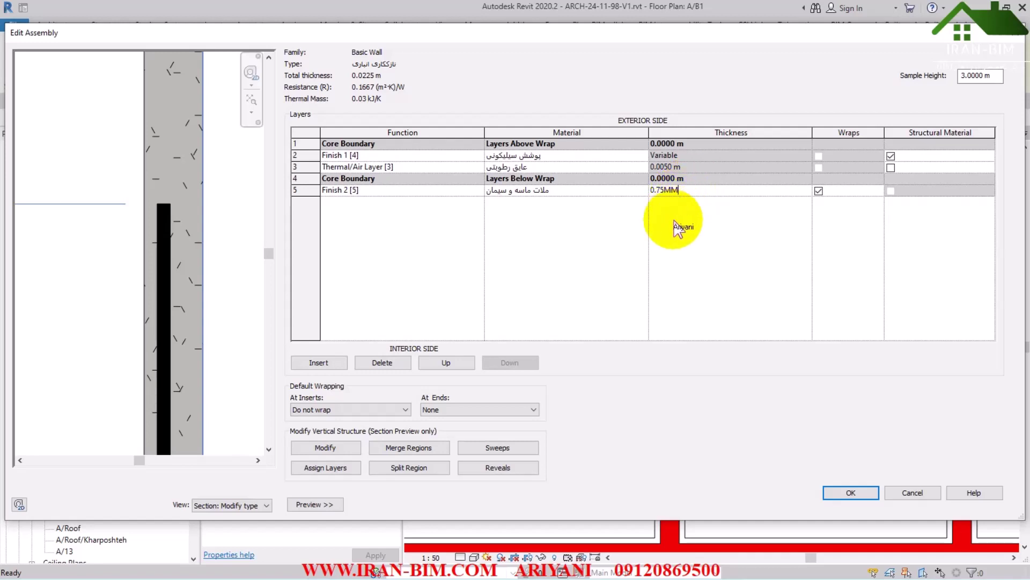
key("Return")
left_click(668, 204)
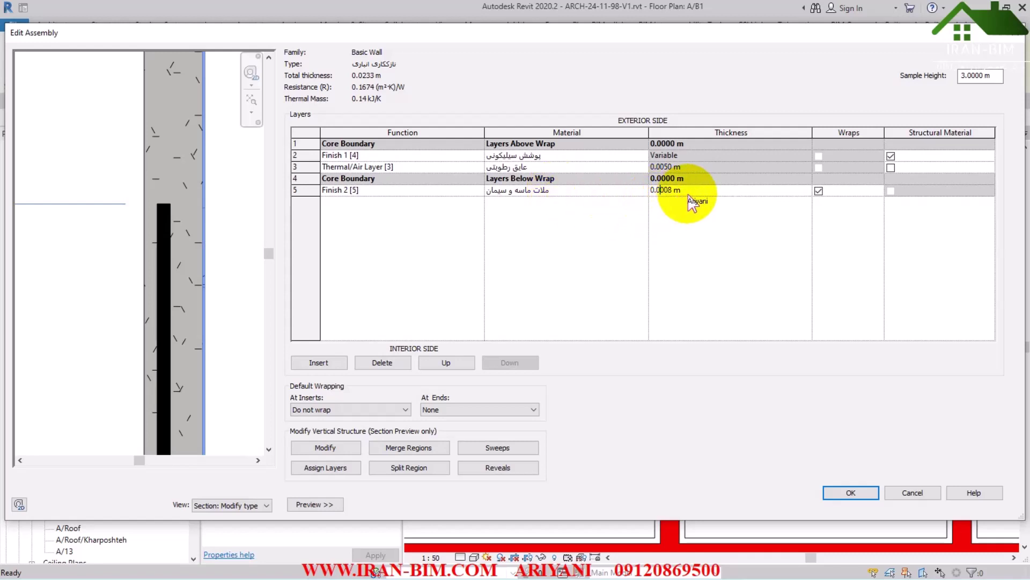
left_click_drag(688, 196, 629, 197)
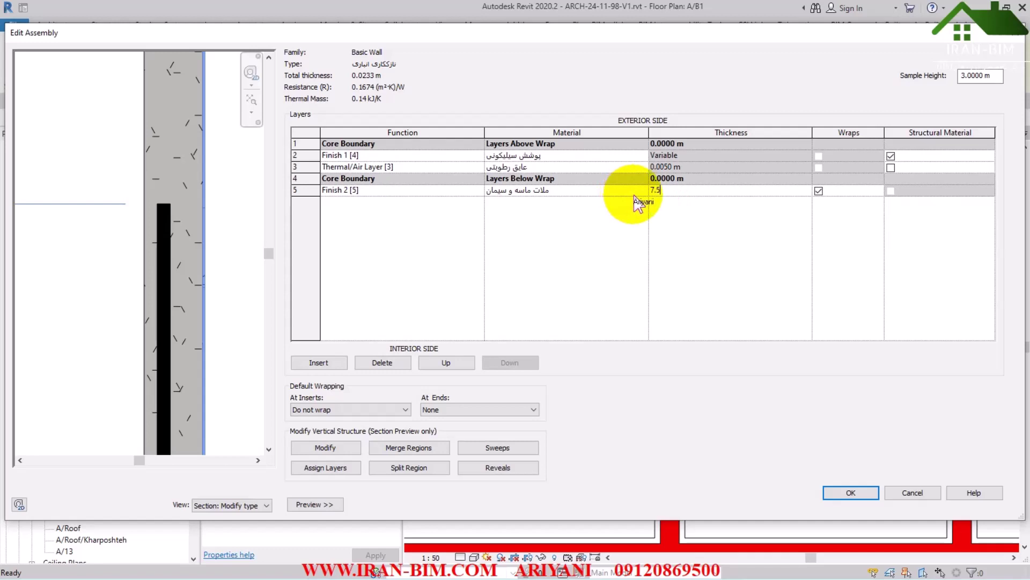
type("7.5MM")
Assign the Finish 2 [5] layer's material, ملات ماسه و سیمان, to the Finish 1 [4] layer
left_click(584, 193)
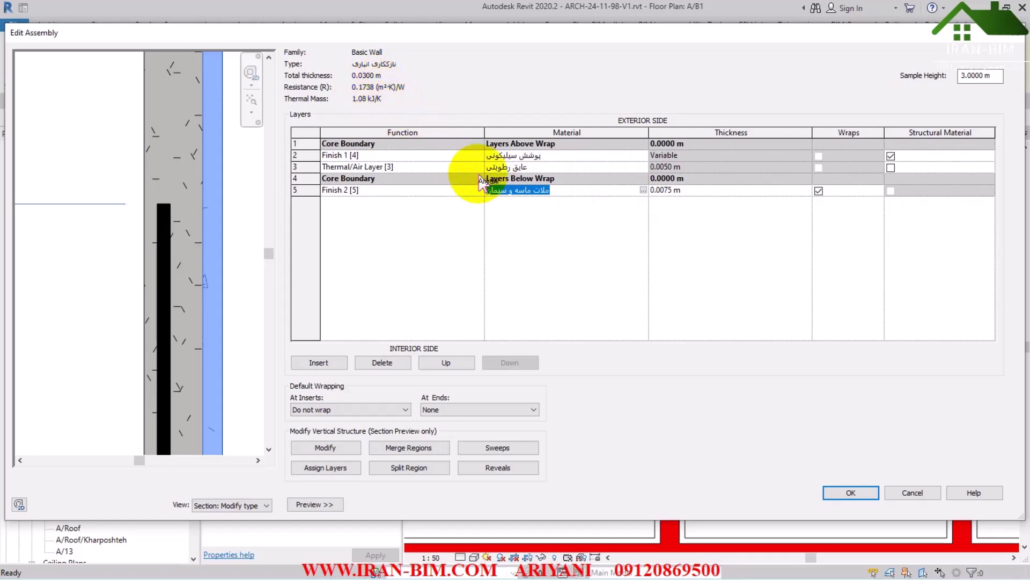
left_click(529, 169)
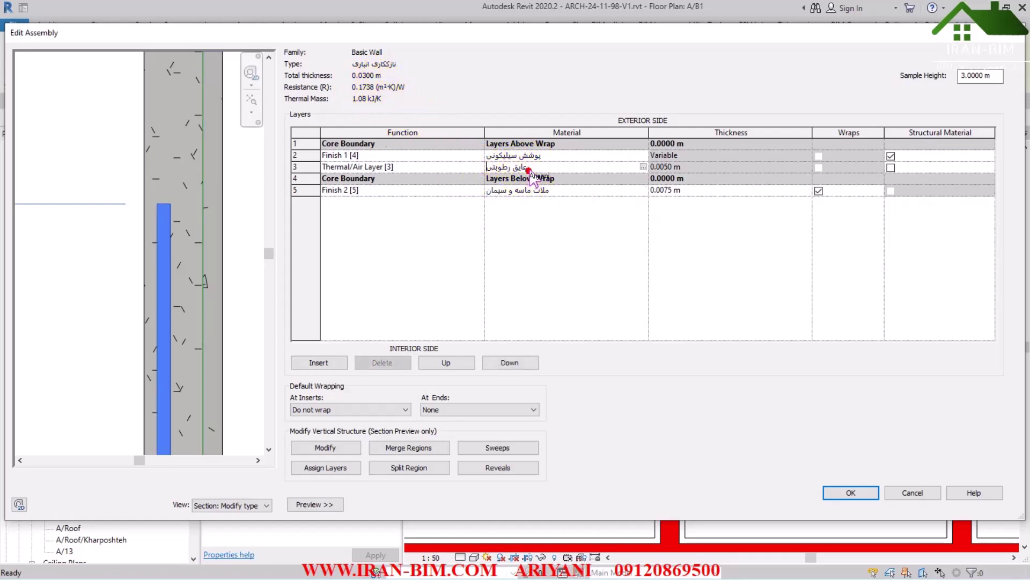
left_click(539, 157)
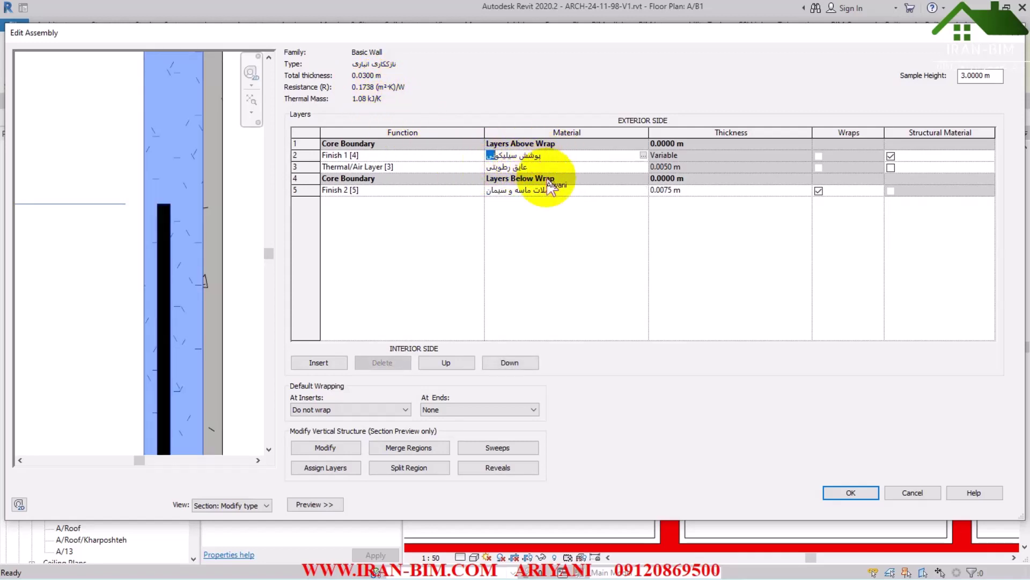
left_click(571, 192)
key("ctrl+c")
left_click(569, 156)
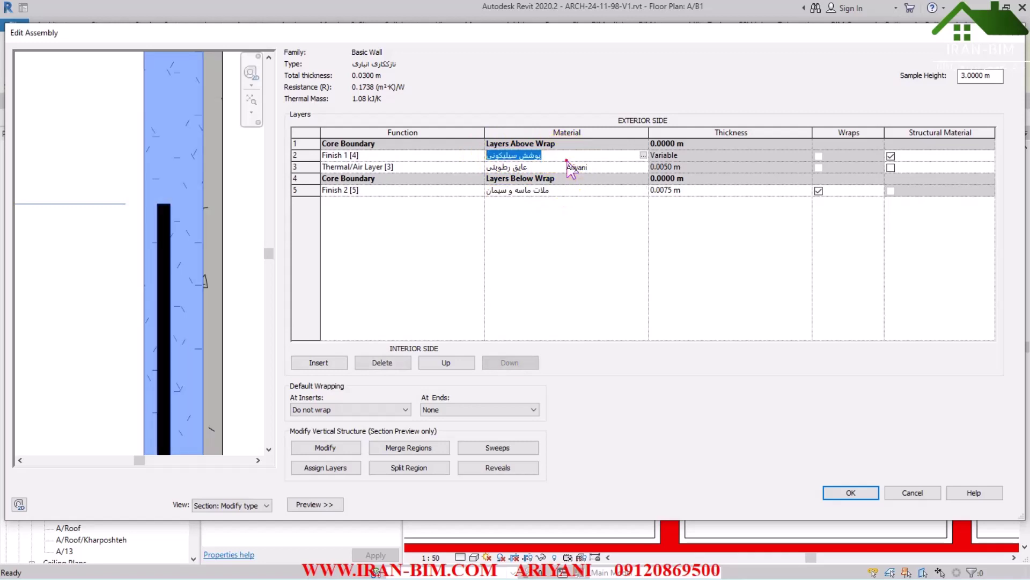
key("ctrl+v")
left_click(561, 191)
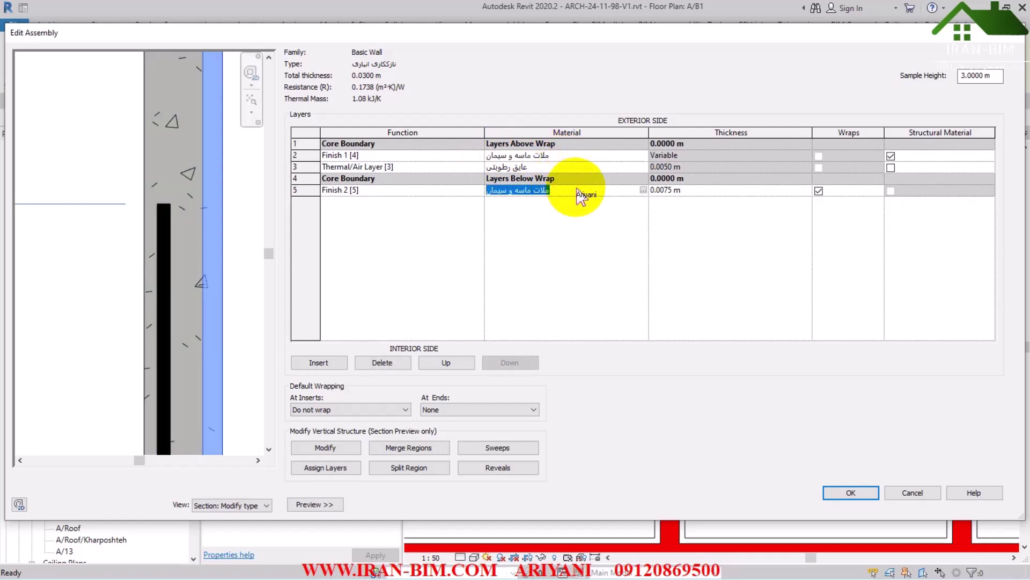
left_click(580, 156)
left_click(574, 191)
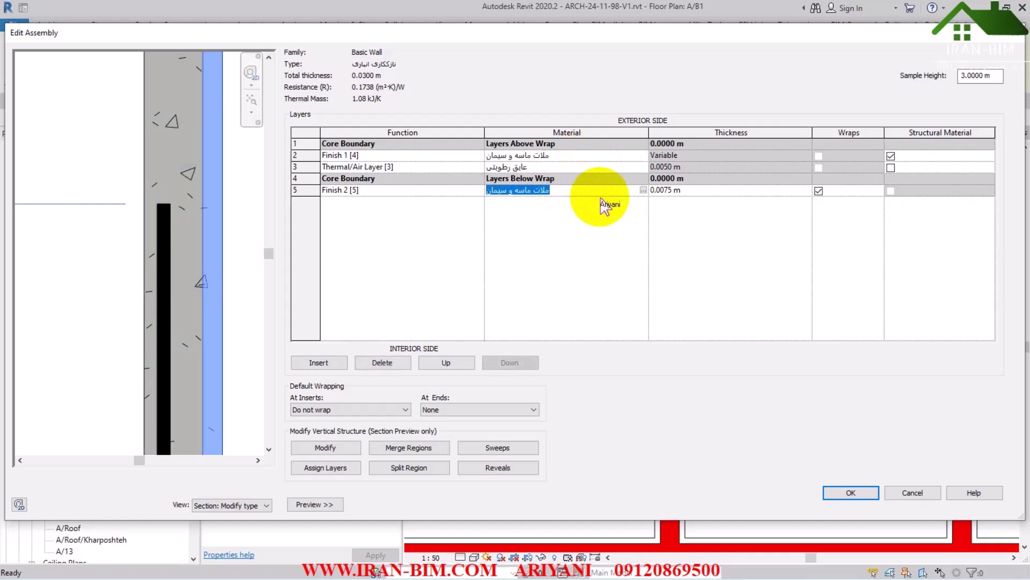
Search the materials for CONCRETE from the Finish 2 [5] layer and add the library material Brick, Sand Lime to the project
left_click(643, 190)
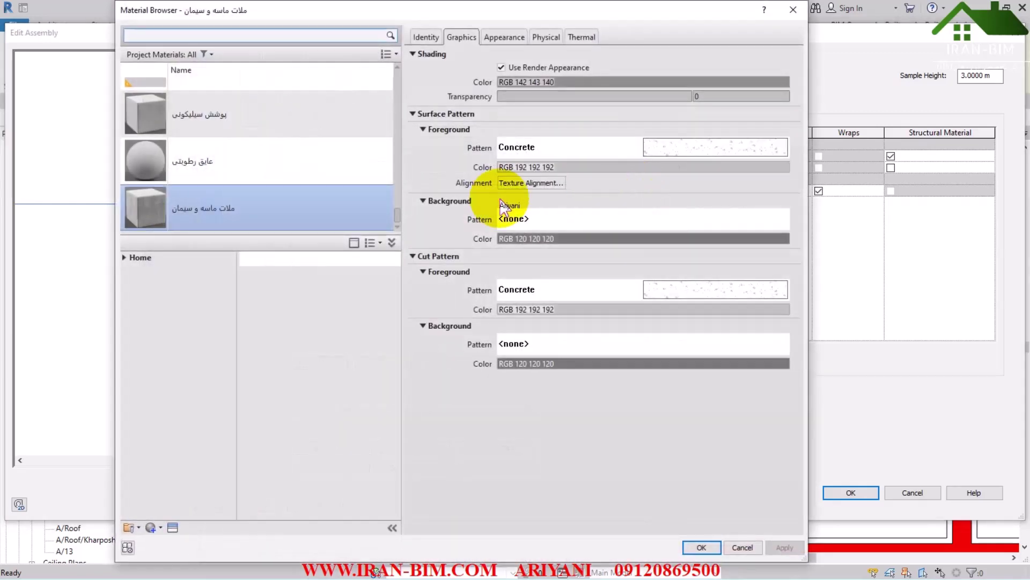
scroll(143, 118, "up", 1)
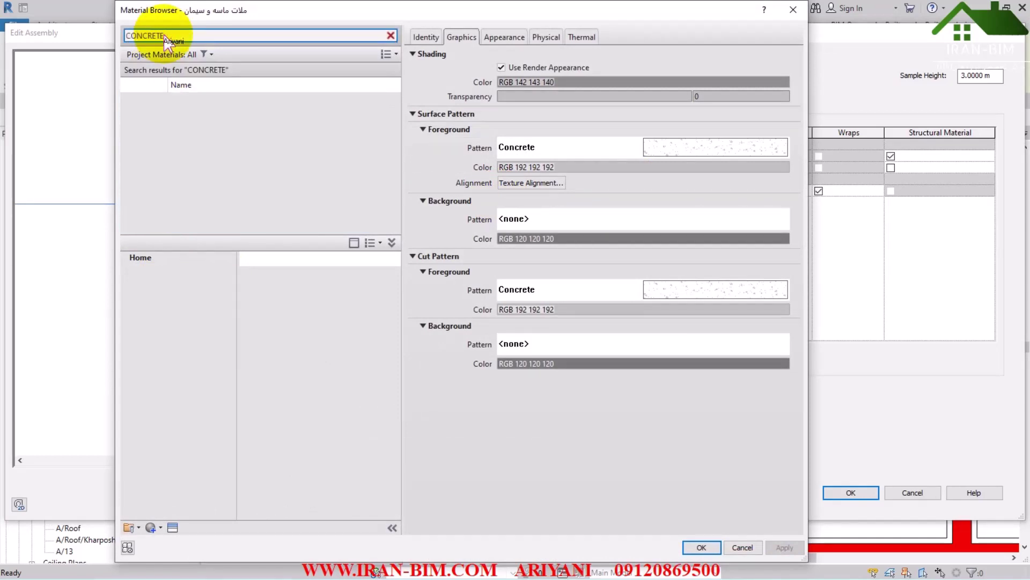
mouse_move(338, 371)
scroll(343, 370, "up", 1)
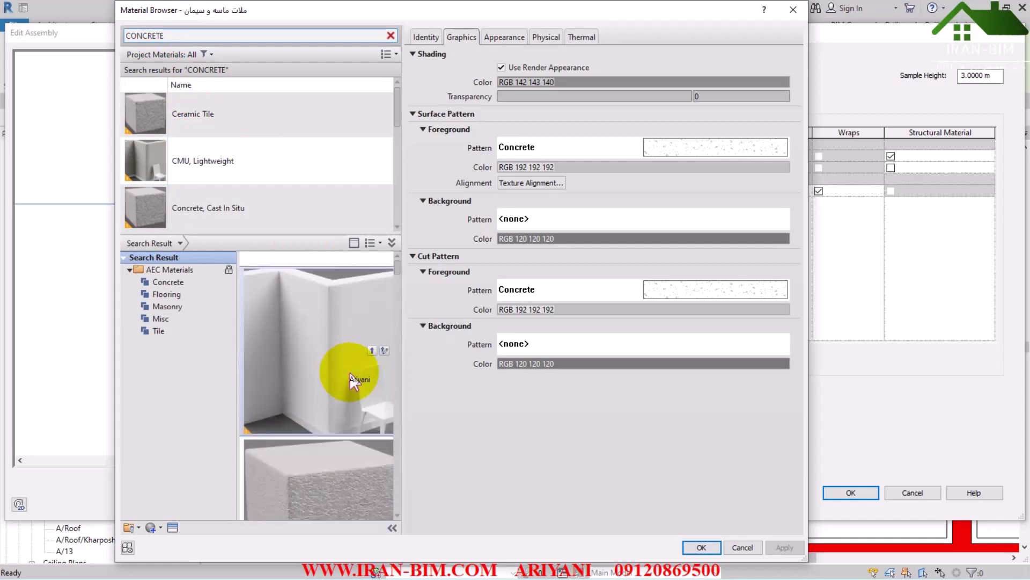
left_click(372, 351)
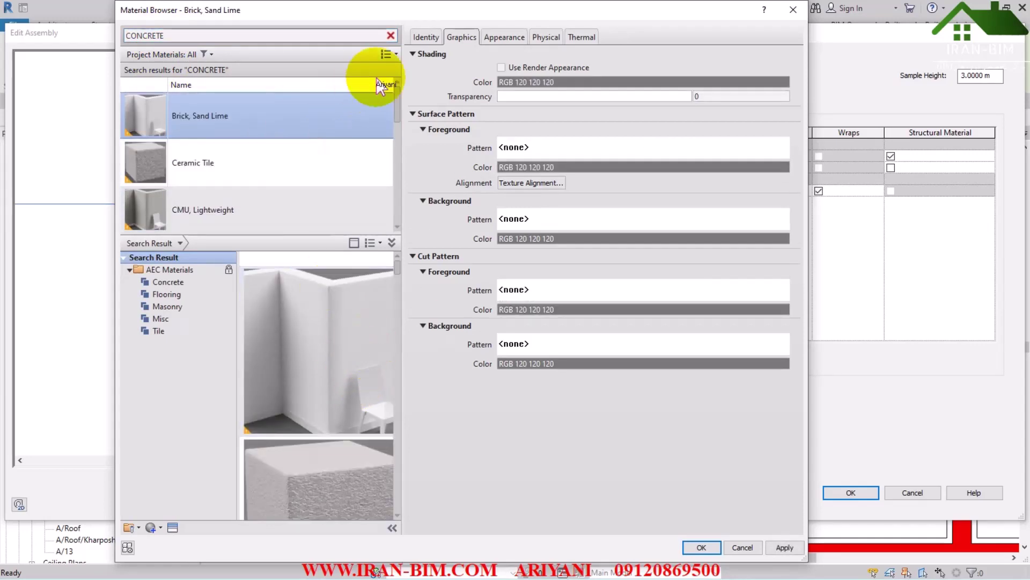
Rename the Brick, Sand Lime material to سیمان سفید and assign it the wall keynote W-010
left_click(426, 37)
left_click(600, 56)
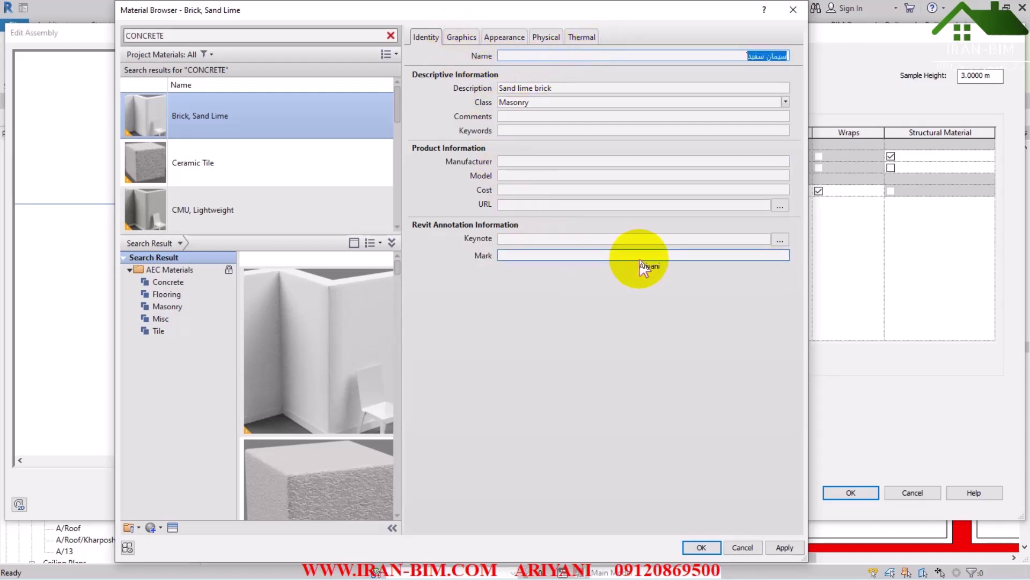
left_click(780, 240)
left_click(495, 145)
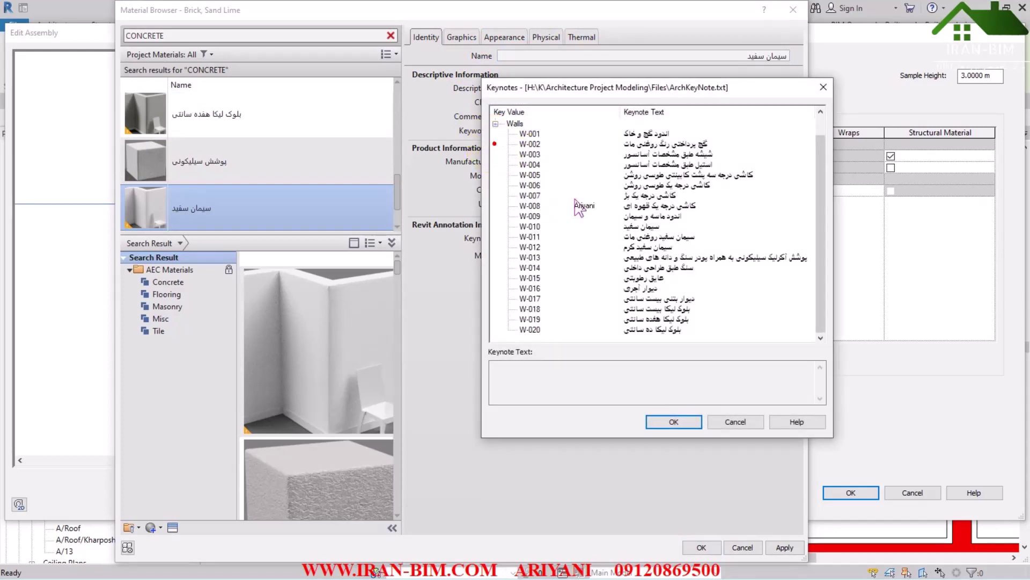
left_click(644, 226)
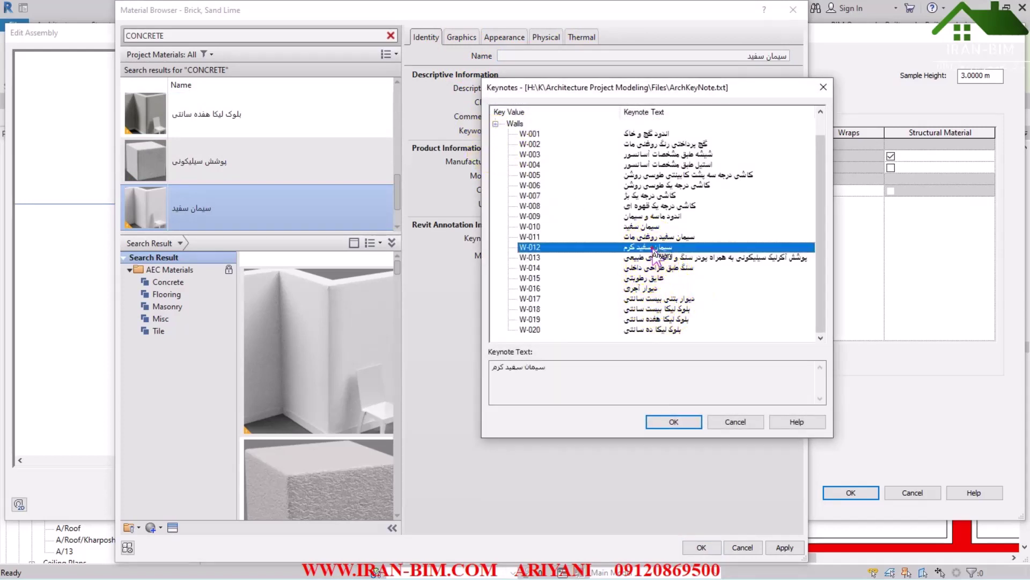
left_click(674, 421)
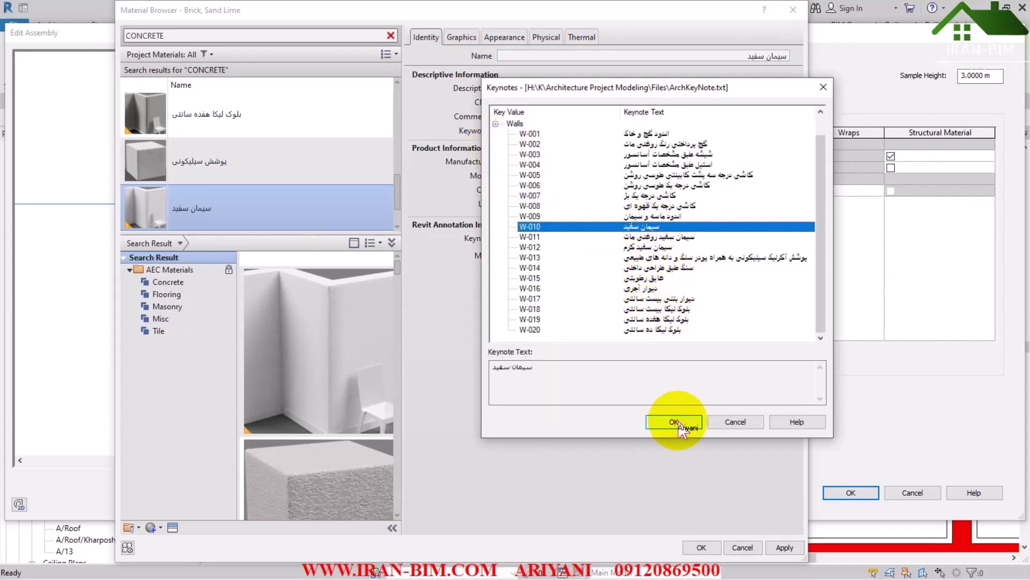
Duplicate the material's White appearance asset and name the copy سیمان سفید
left_click(503, 39)
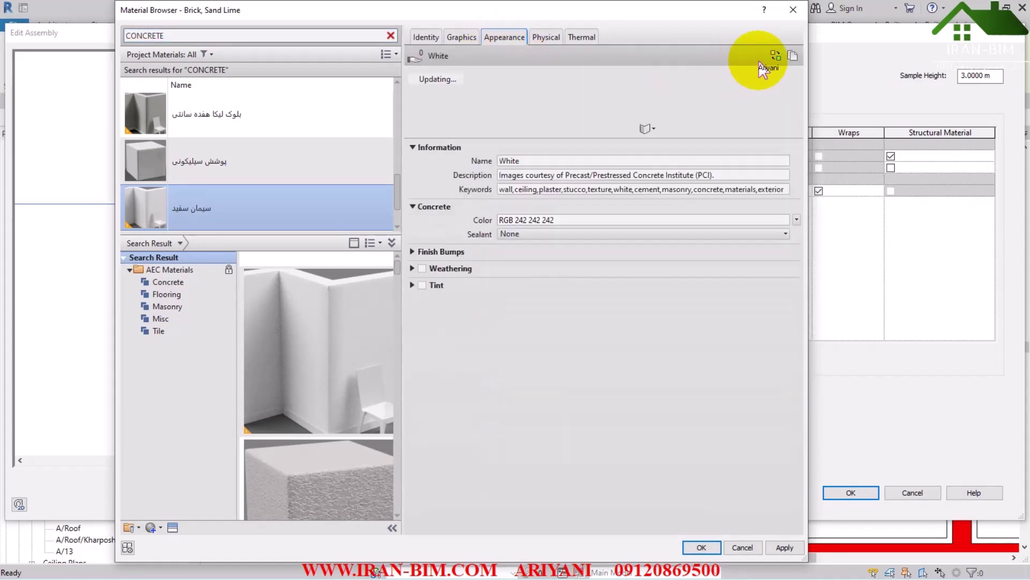
left_click(793, 56)
left_click(702, 176)
left_click(548, 160)
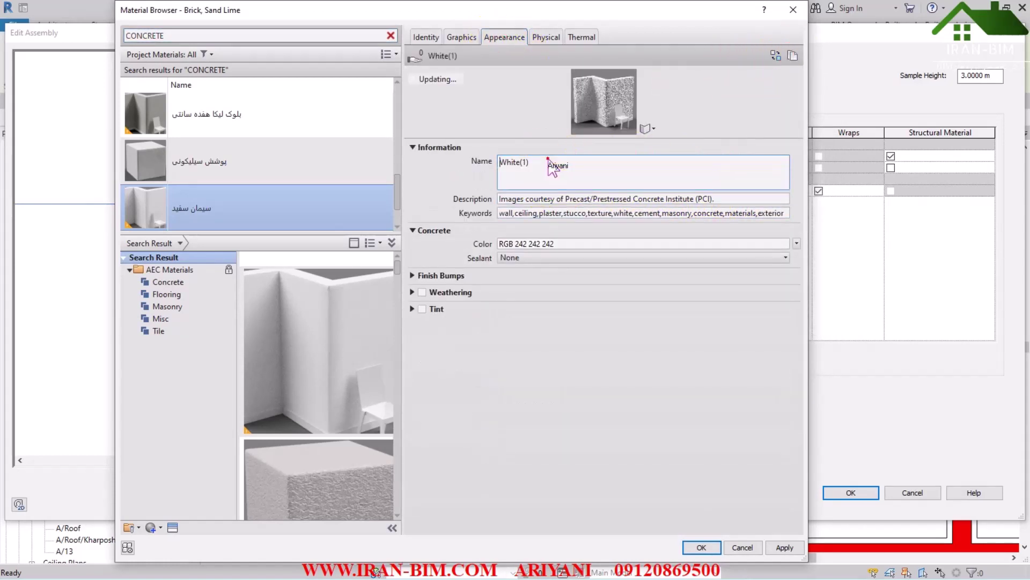
type("سیمان سفید")
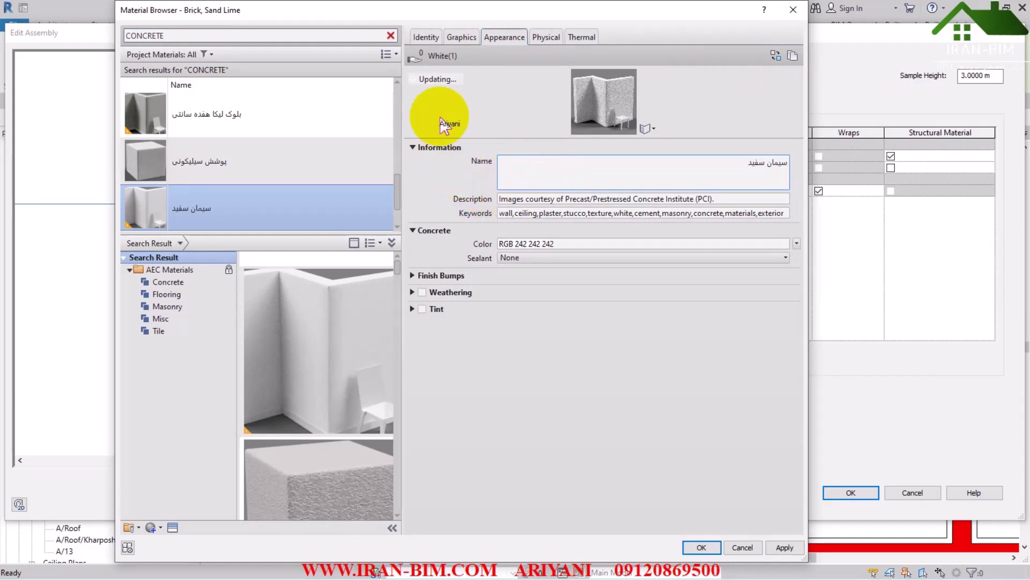
Search the replacement appearance assets for CONCRETE and list the Concrete category of the Appearance Library
left_click(776, 55)
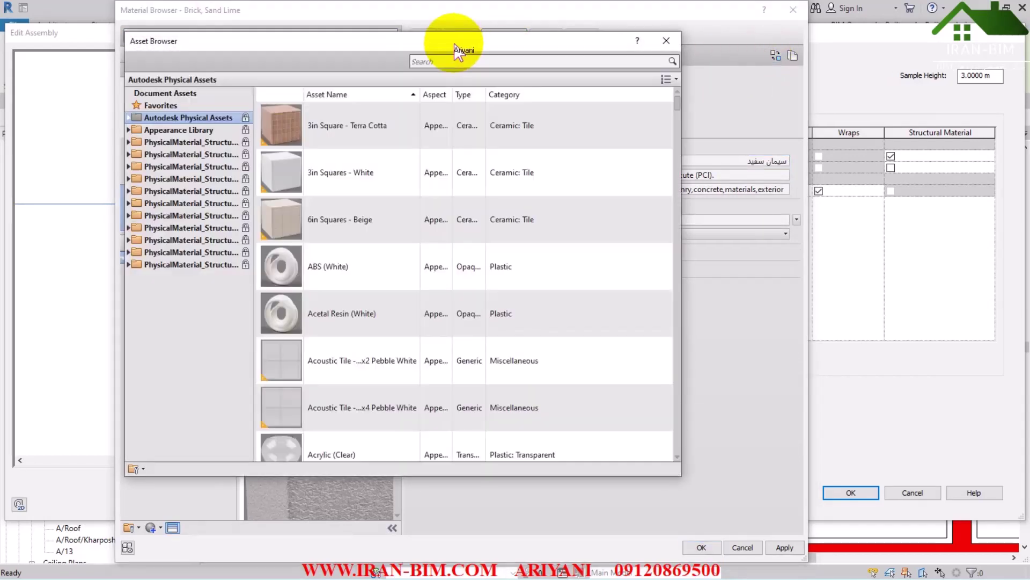
left_click(659, 64)
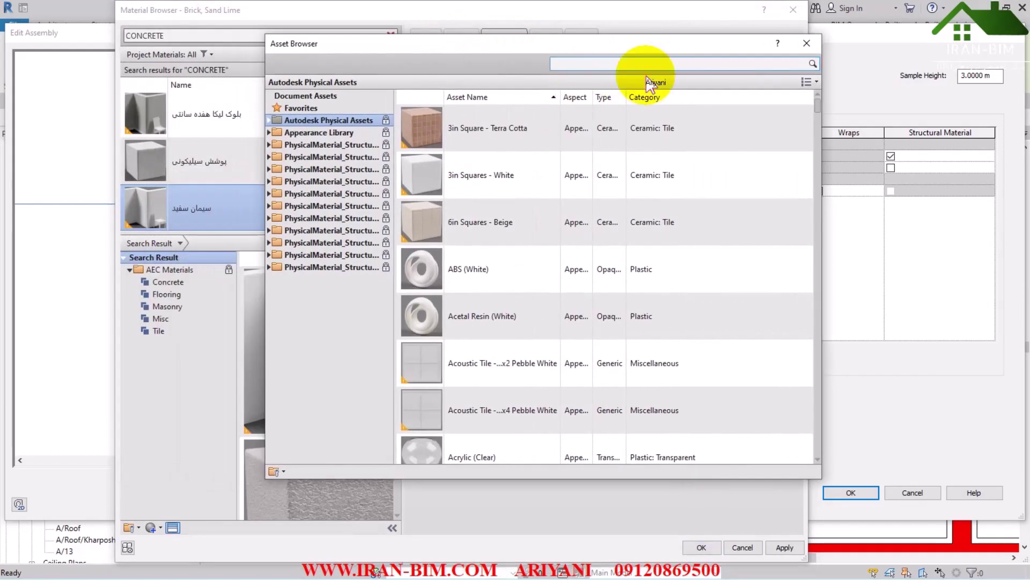
type("CONCRETE")
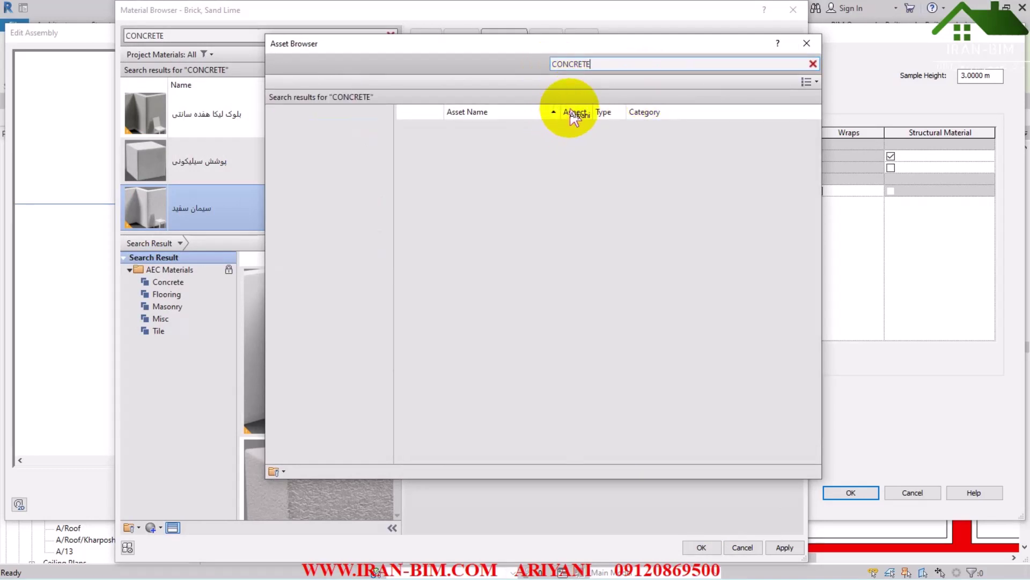
left_click(303, 209)
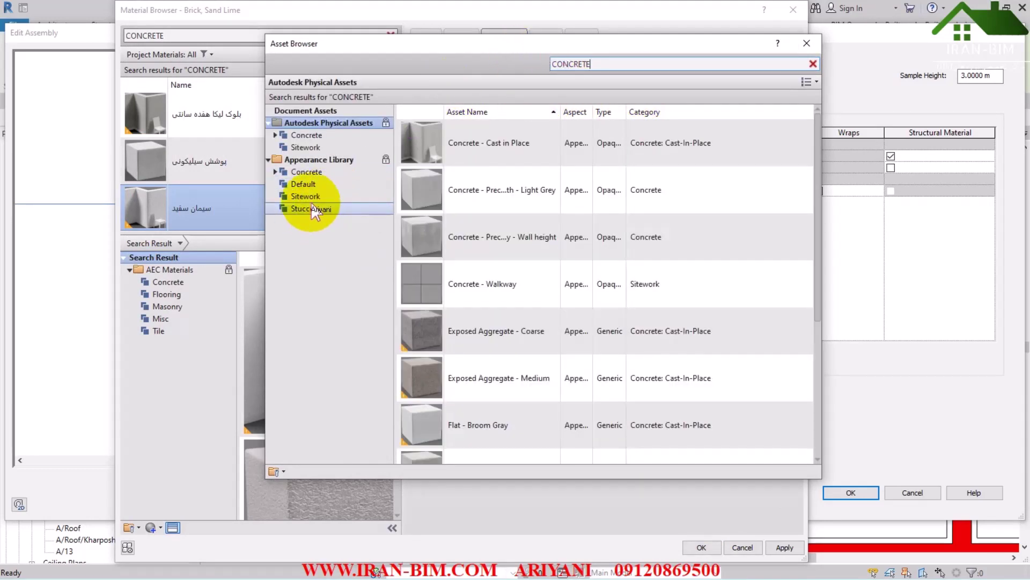
left_click(303, 184)
left_click(305, 171)
left_click(510, 239)
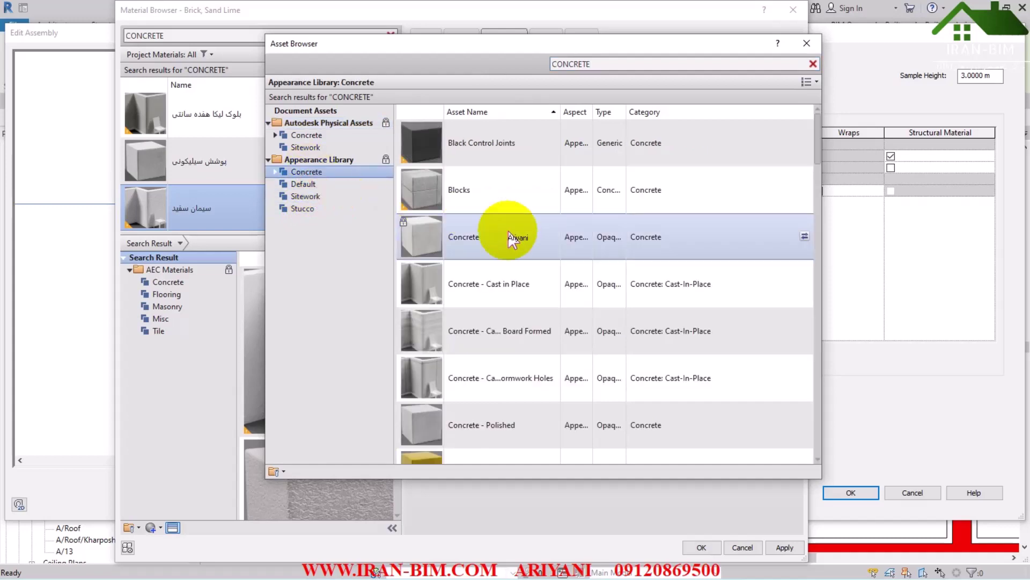
Set the asset thumbnails to 256 x 256 and make the Asset Browser window taller
left_click(807, 82)
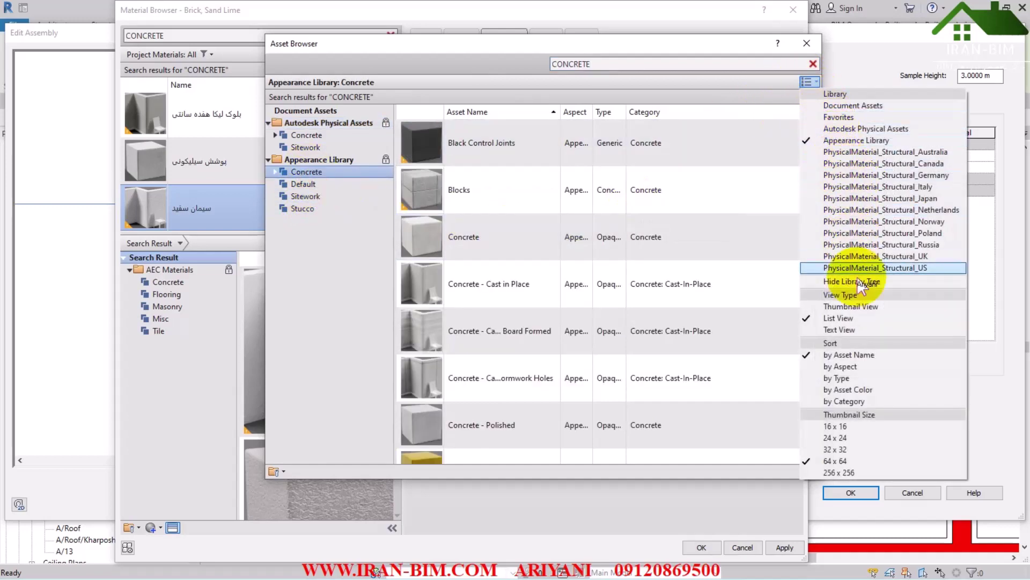
left_click(793, 230)
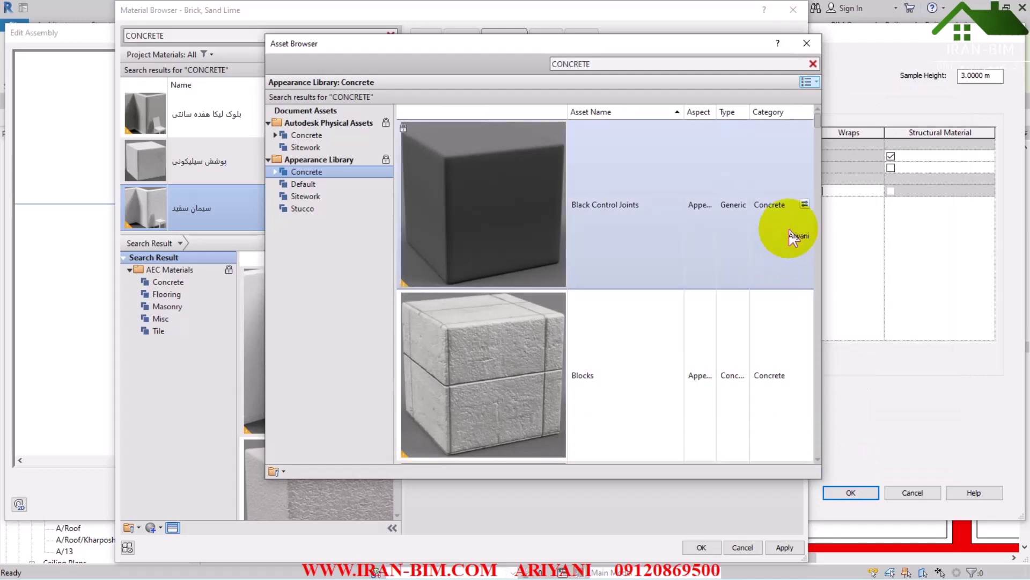
scroll(821, 143, "down", 10)
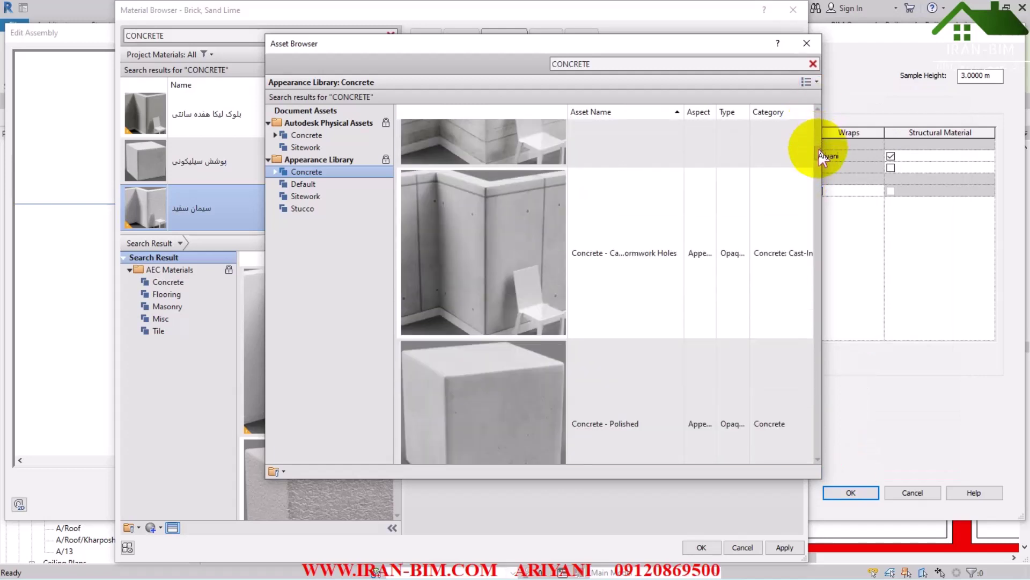
left_click_drag(821, 479, 816, 541)
scroll(709, 305, "down", 3)
scroll(805, 184, "up", 2)
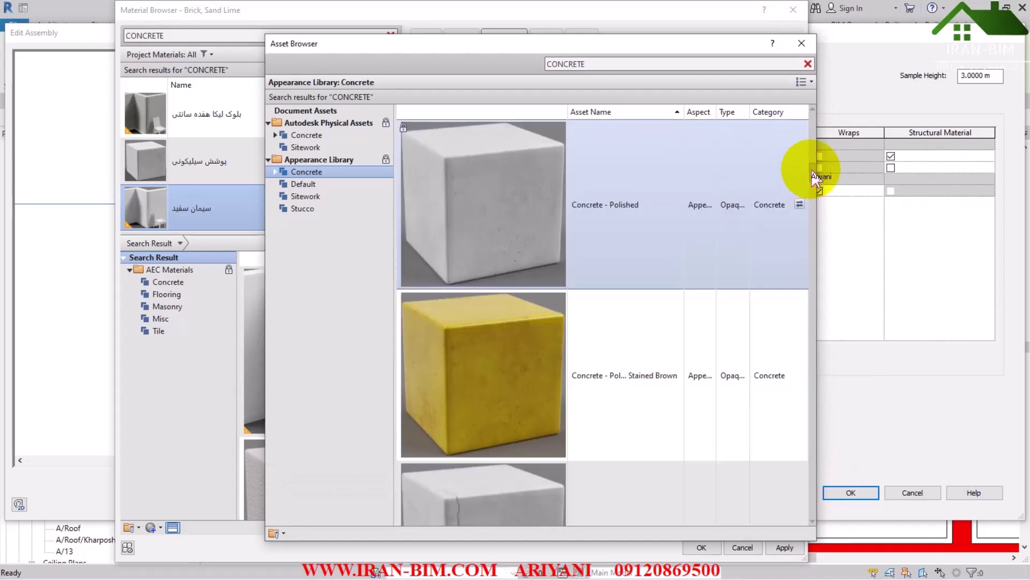
left_click_drag(812, 171, 821, 202)
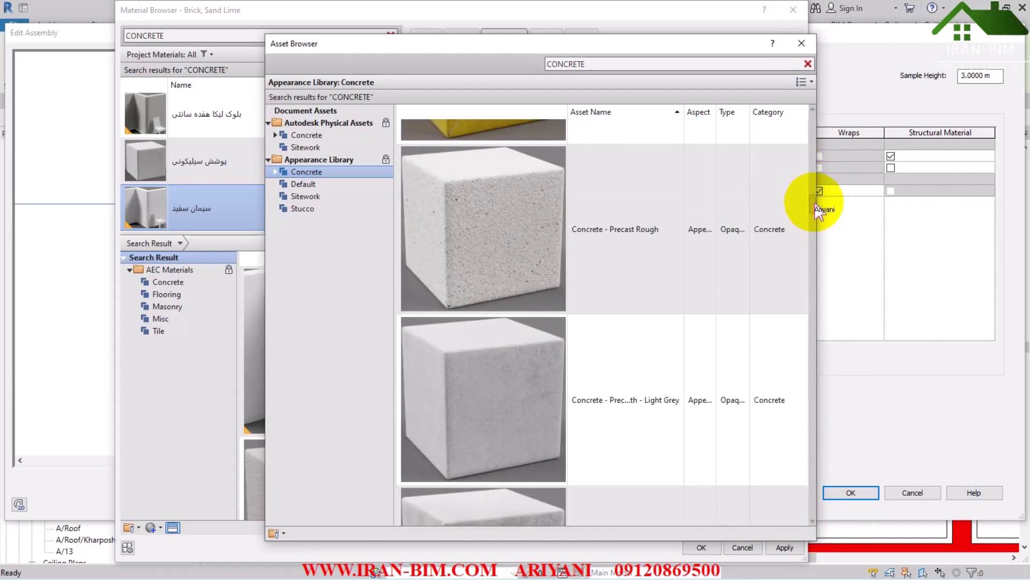
scroll(690, 142, "up", 1)
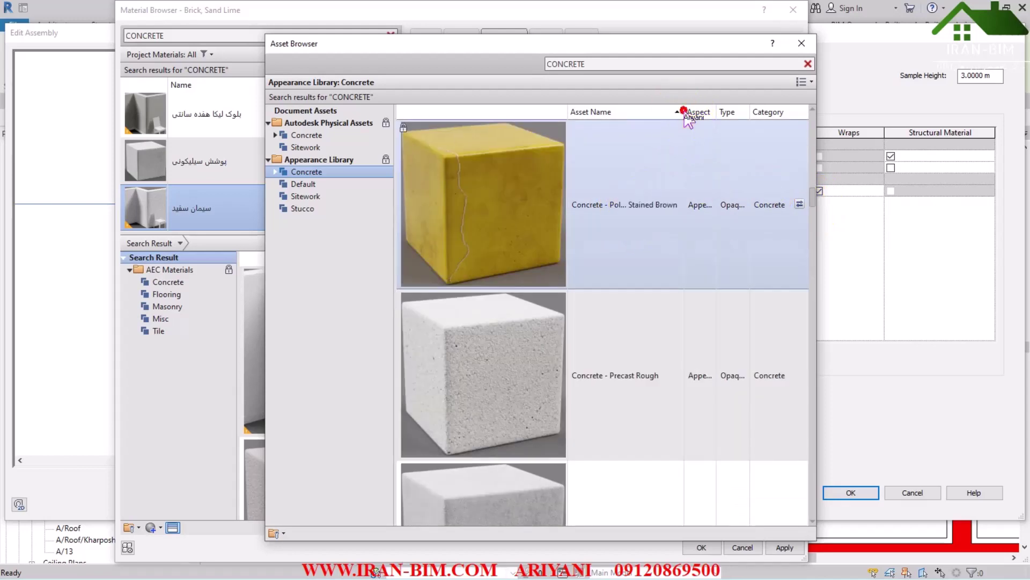
Widen the Asset Browser window and its Aspect and Type columns
left_click_drag(684, 113, 674, 113)
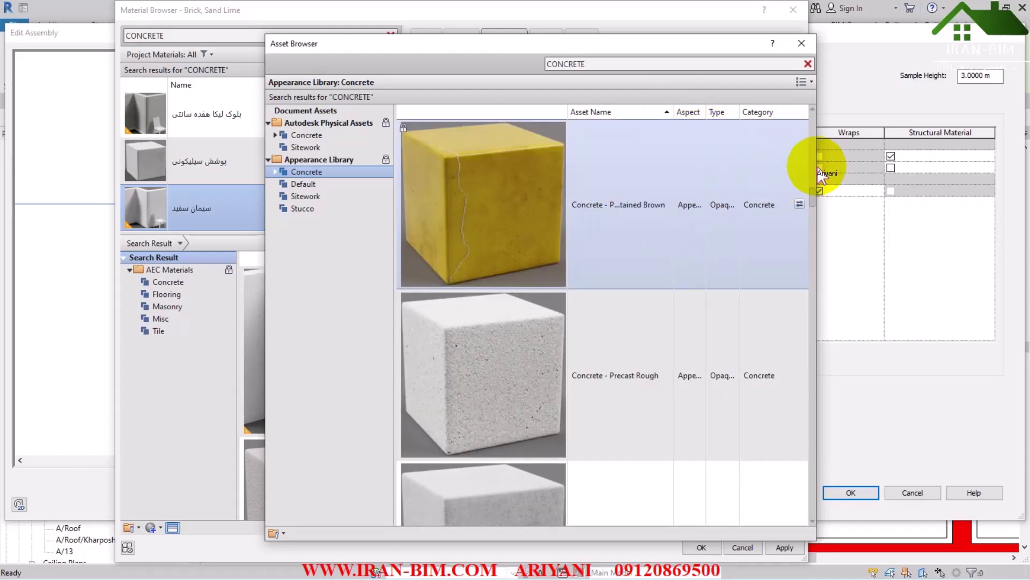
left_click_drag(817, 174, 967, 167)
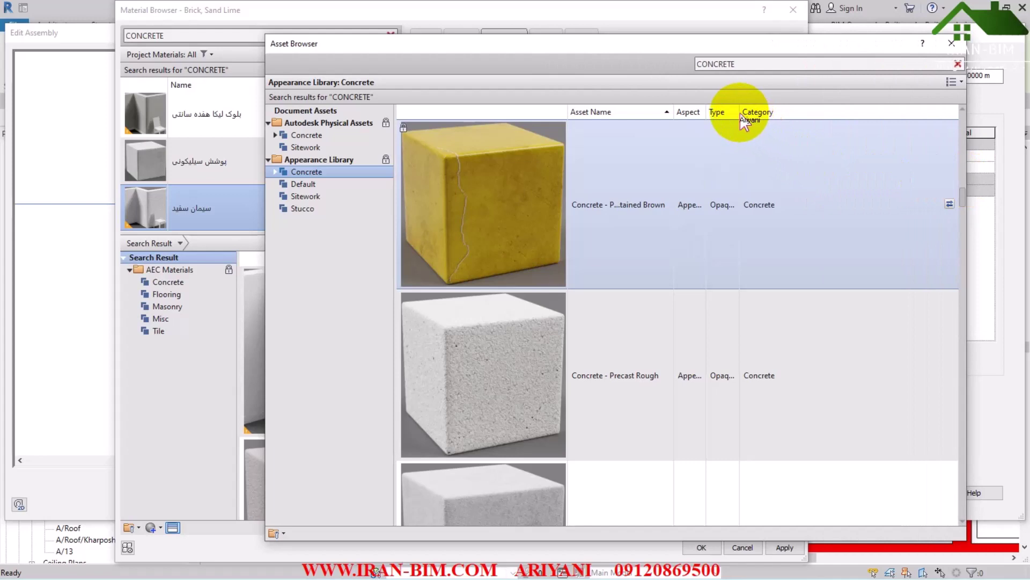
left_click_drag(810, 121, 812, 122)
left_click_drag(706, 114, 769, 115)
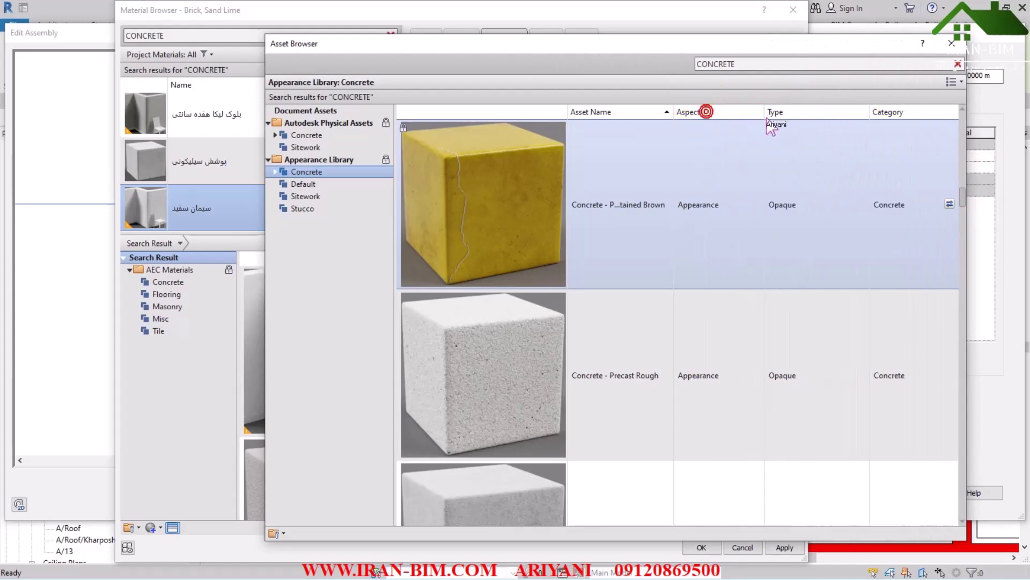
Replace the سیمان سفید material's appearance with the Concrete - Precast Rough asset
left_click(840, 314)
scroll(528, 376, "down", 1)
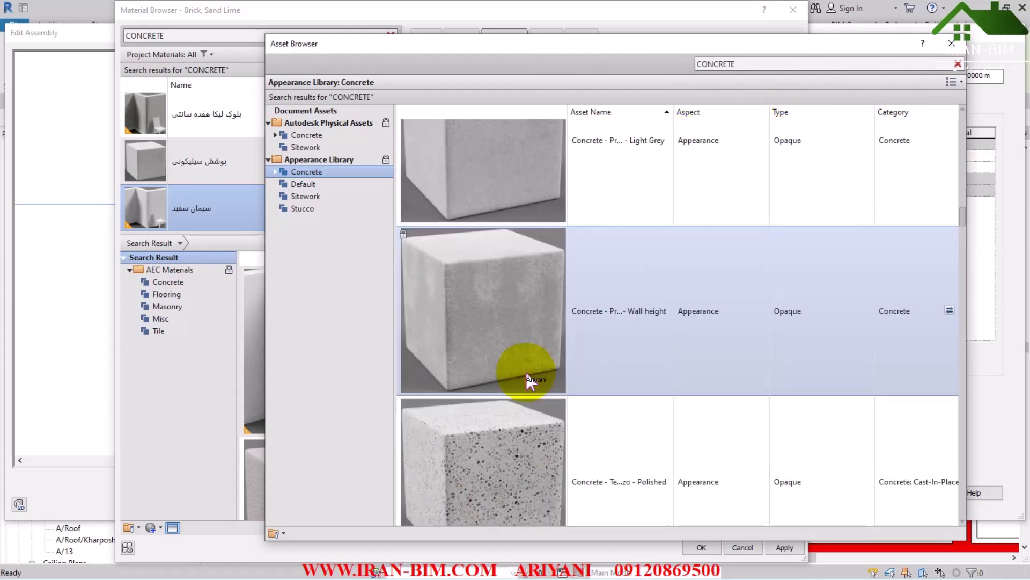
left_click(958, 210)
left_click_drag(965, 210, 959, 285)
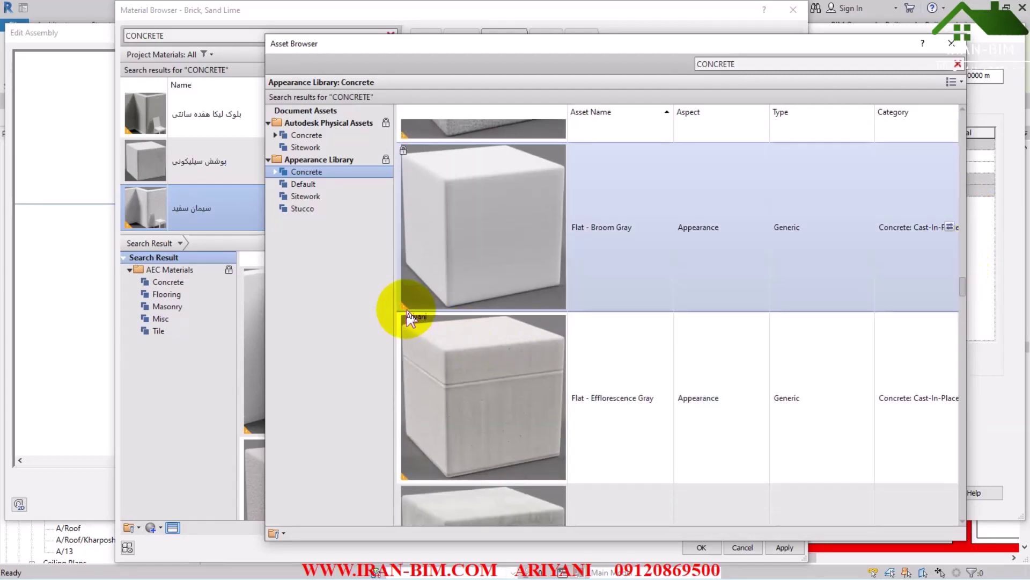
left_click_drag(962, 287, 975, 203)
left_click(591, 410)
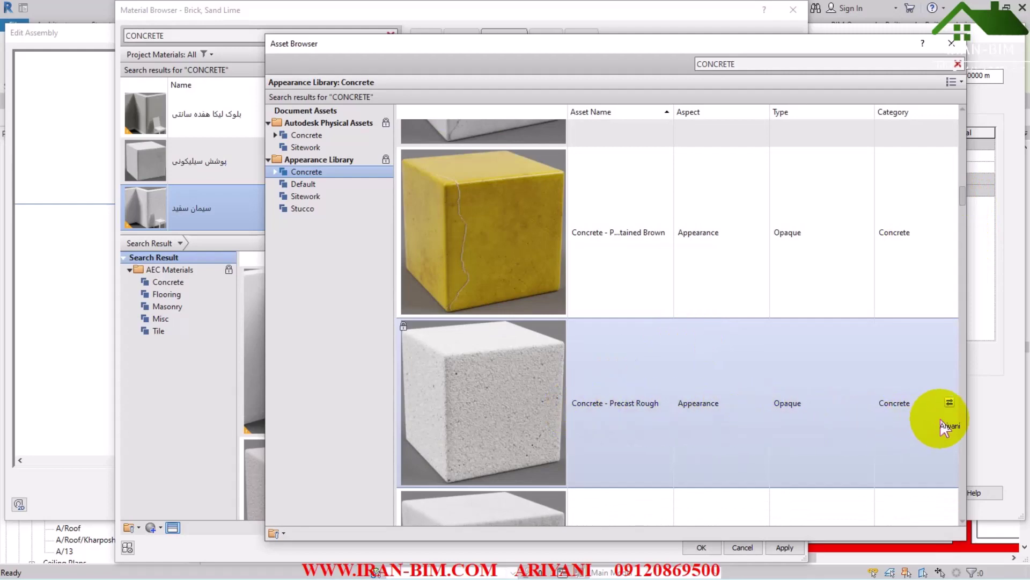
left_click(950, 402)
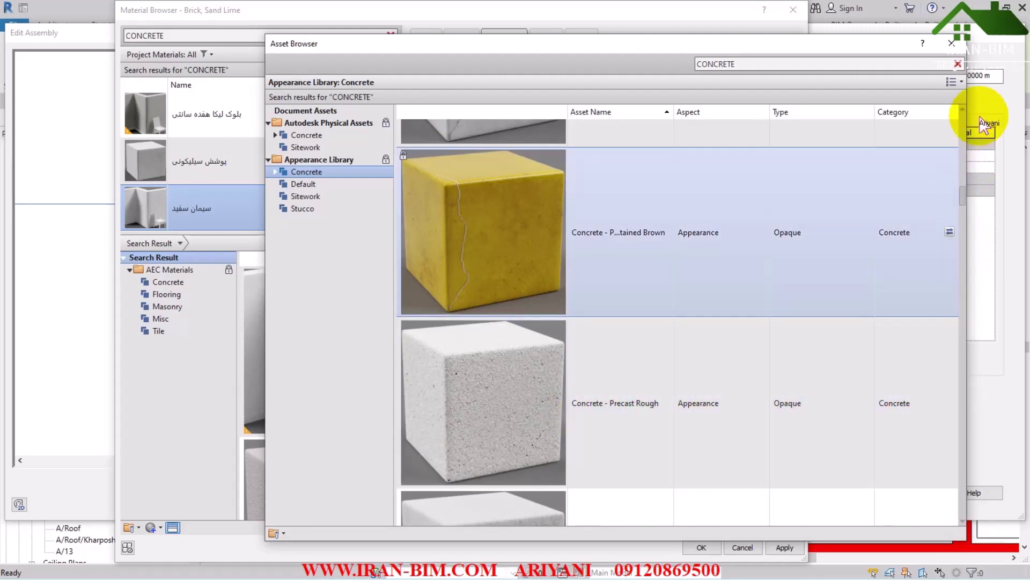
Rename the سیمان سفید material's Concrete - Precast Rough appearance asset as سیمان سفید
left_click(952, 43)
left_click(427, 37)
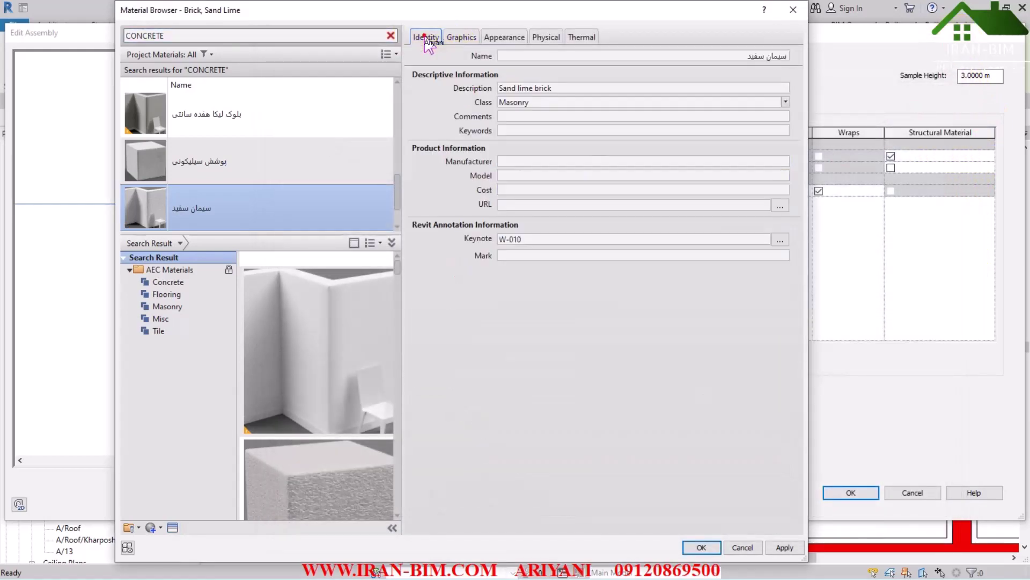
left_click(505, 37)
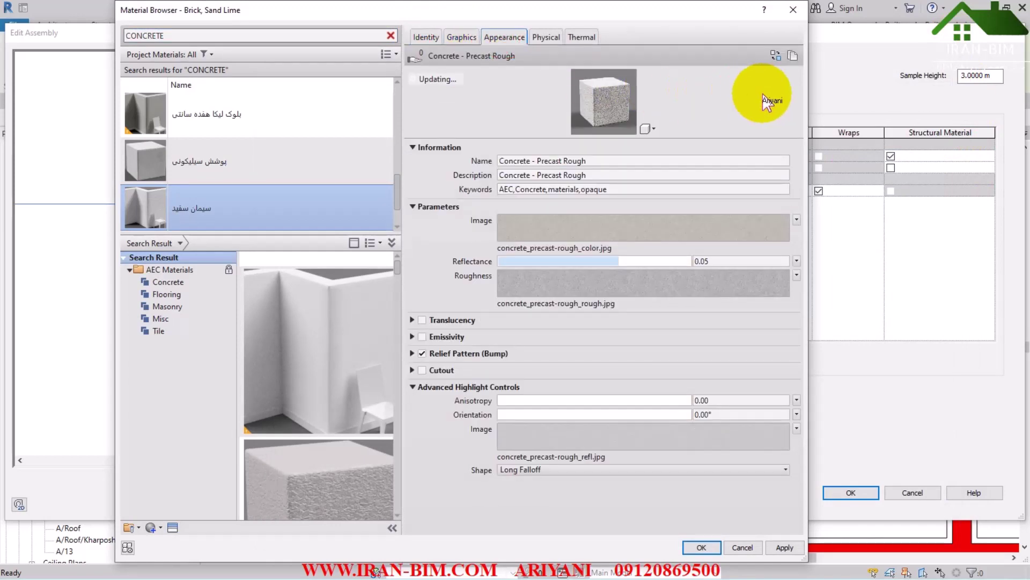
left_click(588, 161)
type("سیمان سفید")
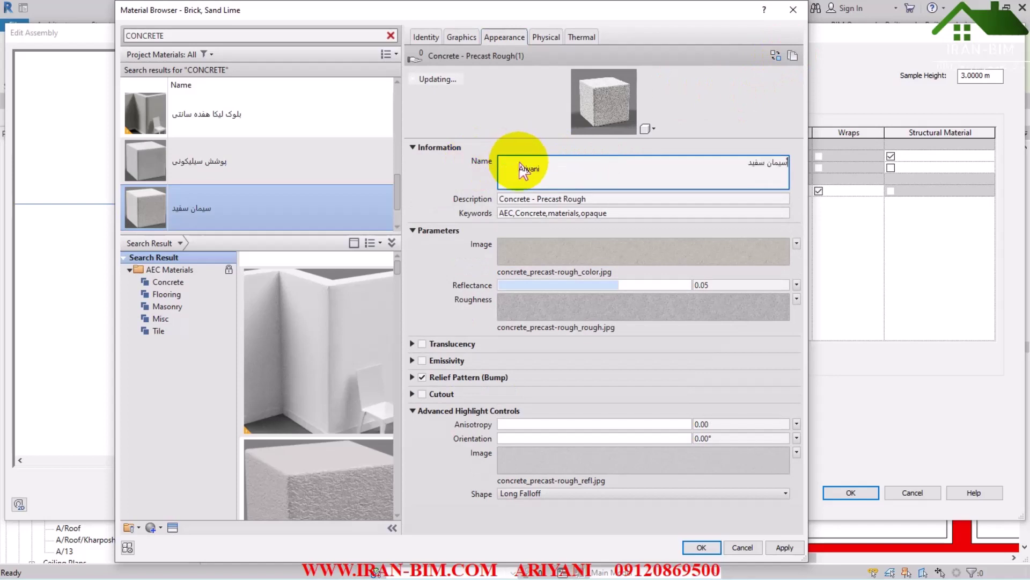
left_click(414, 170)
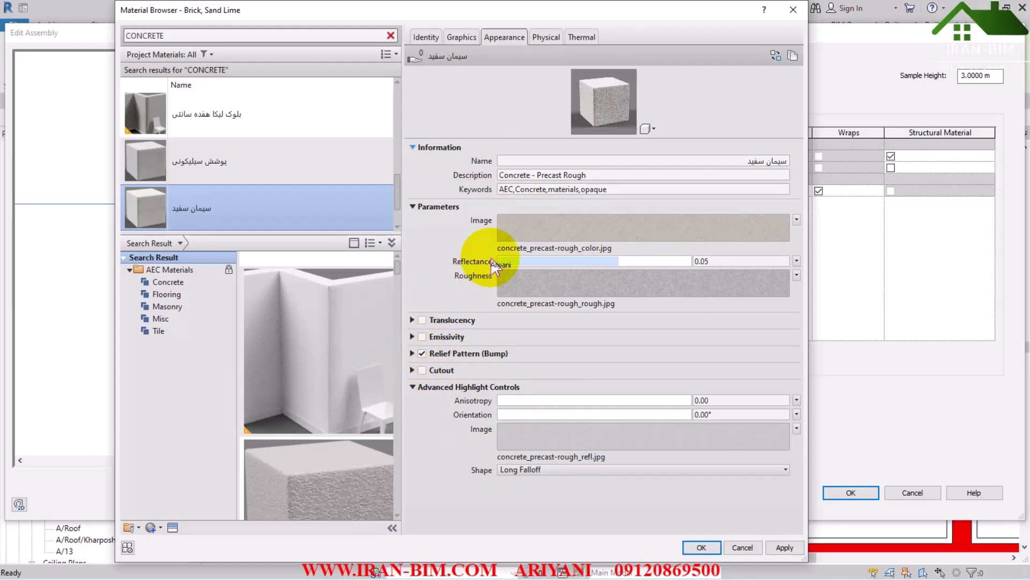
Set the material's surface foreground pattern to Concrete with the color RGB 192-192-192
left_click(460, 37)
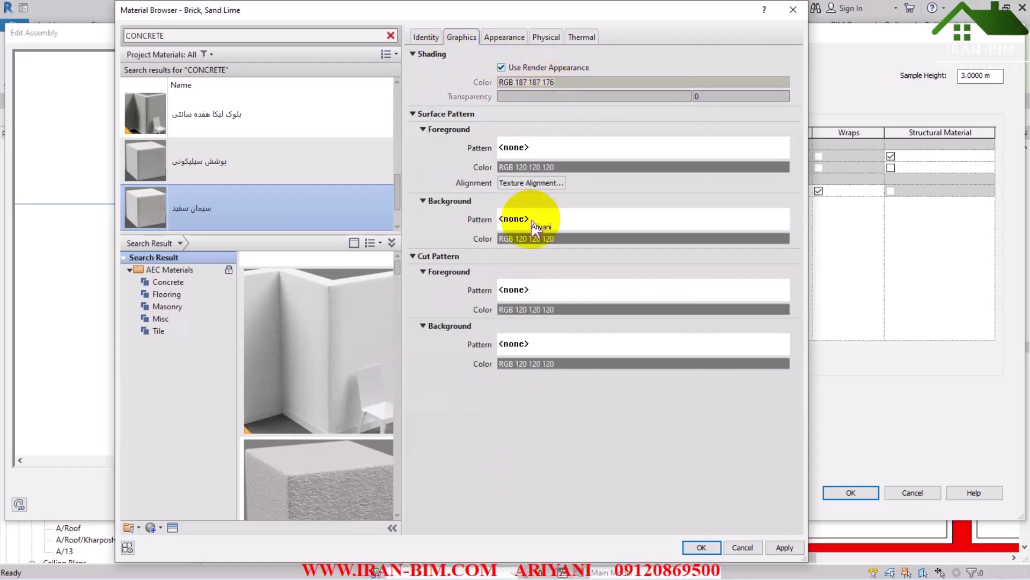
left_click(591, 148)
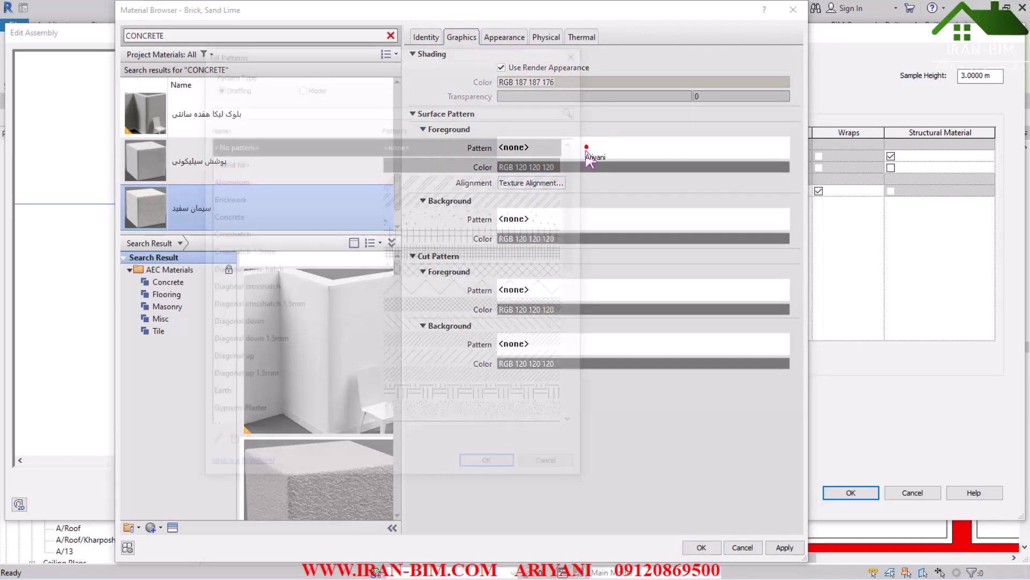
left_click(440, 216)
left_click(491, 468)
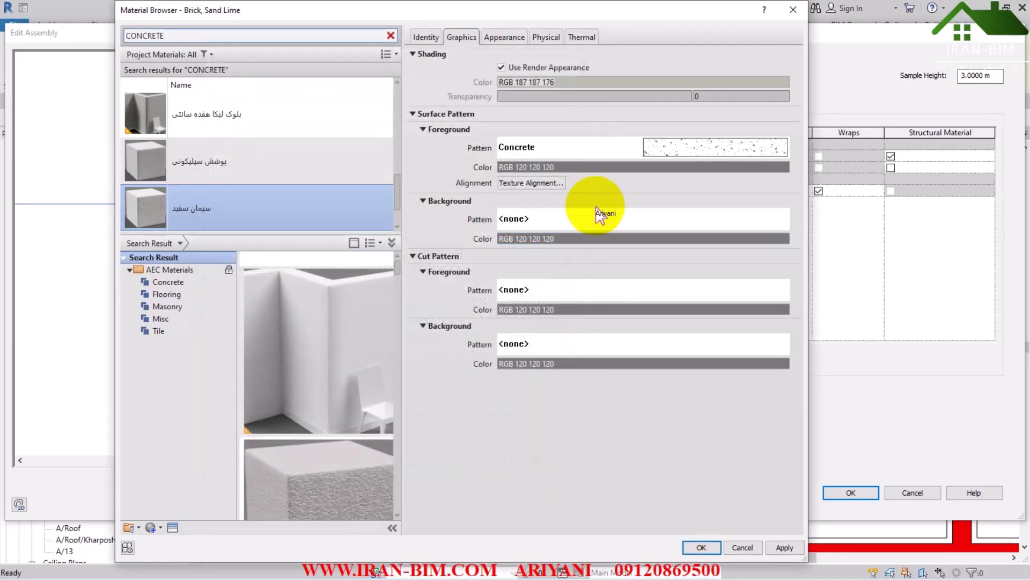
left_click(607, 167)
left_click(411, 265)
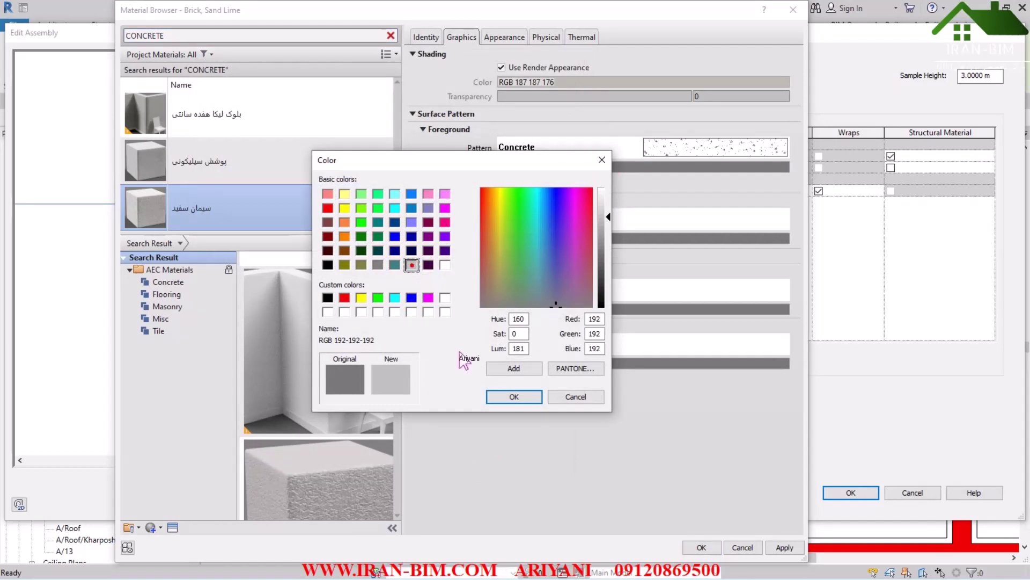
left_click(515, 396)
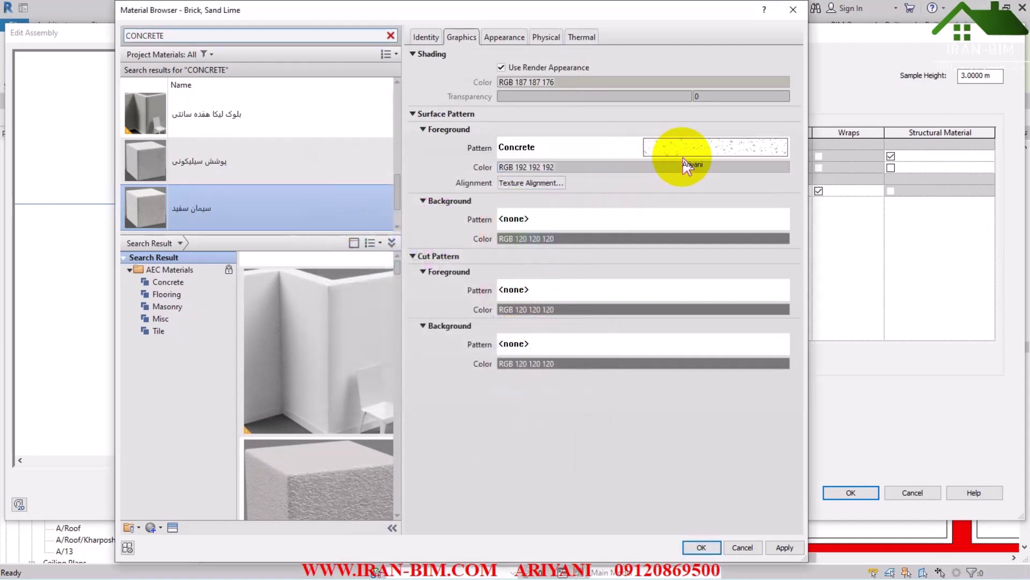
Set the material's cut foreground pattern to Concrete, and close the material settings without keeping the changes
left_click(579, 290)
left_click(492, 216)
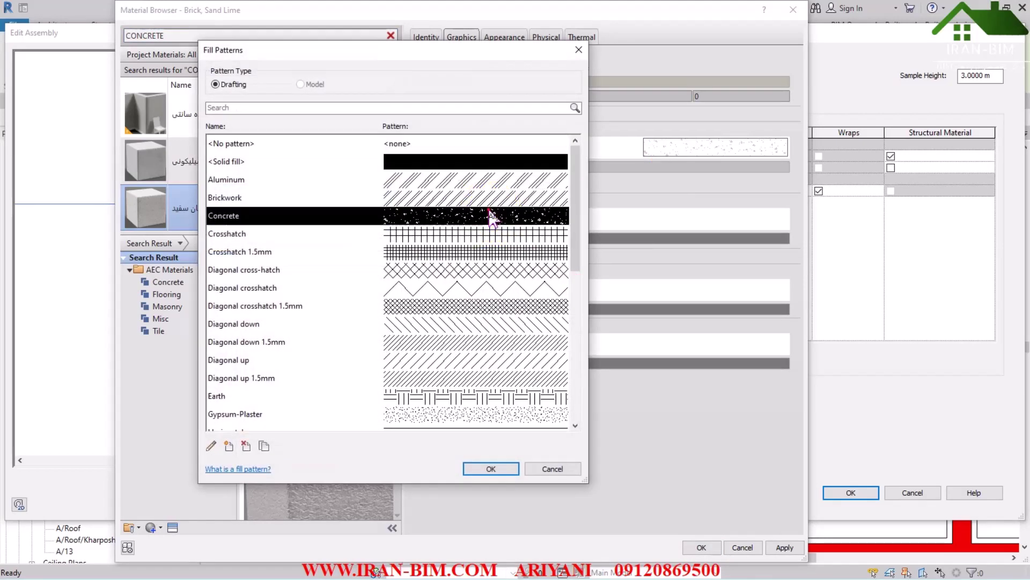
left_click(476, 475)
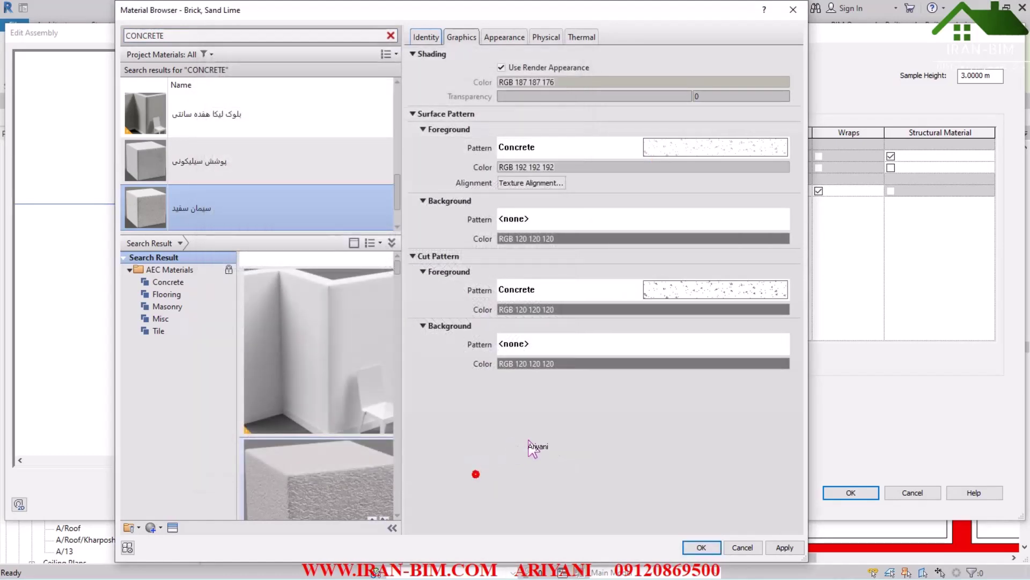
left_click(761, 547)
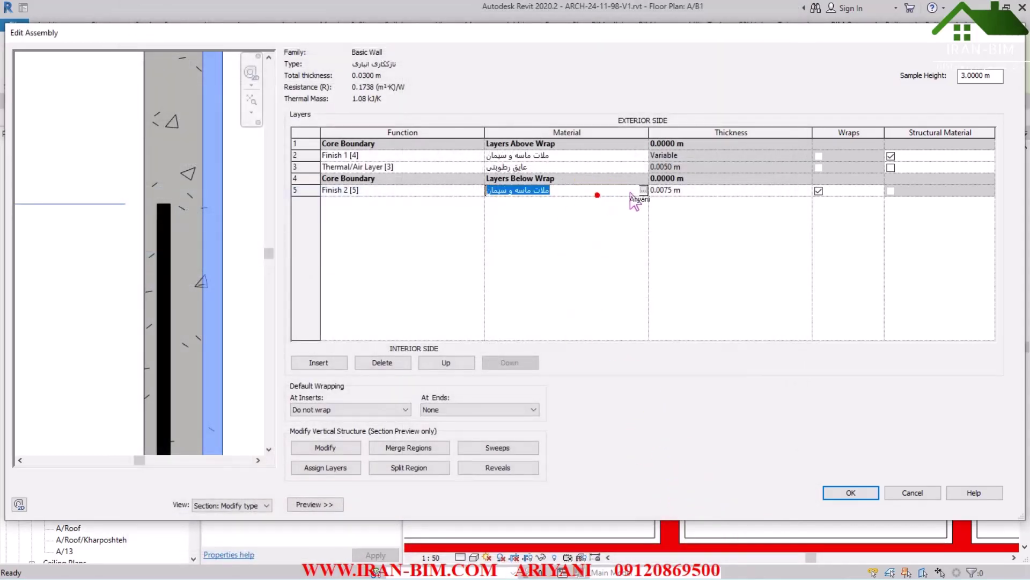
For the Finish 2 layer's material, search for CONCRETE and add Brick, Sand Lime from the library to the project materials
left_click(644, 190)
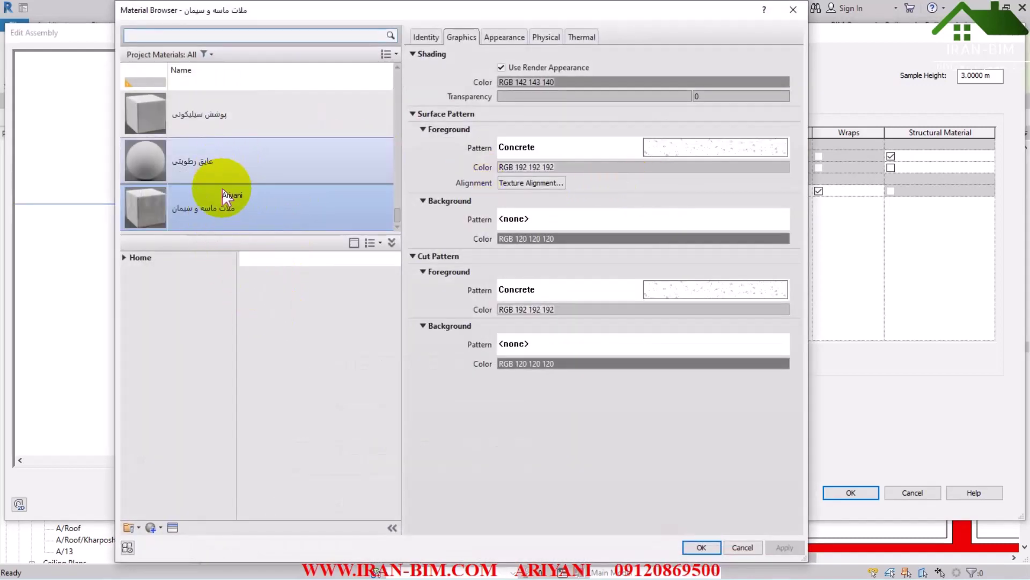
scroll(195, 133, "up", 1)
left_click(174, 35)
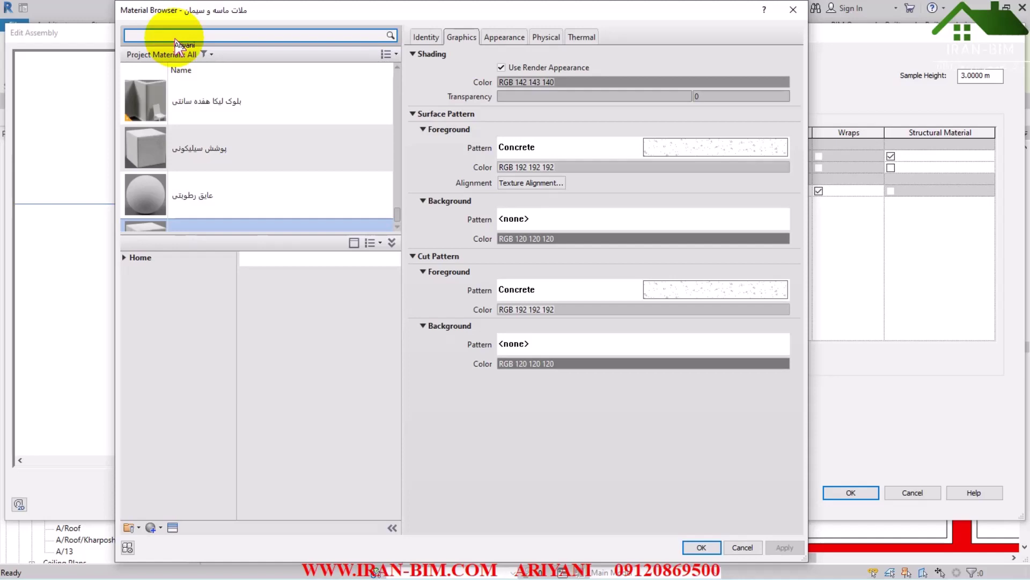
key("Return")
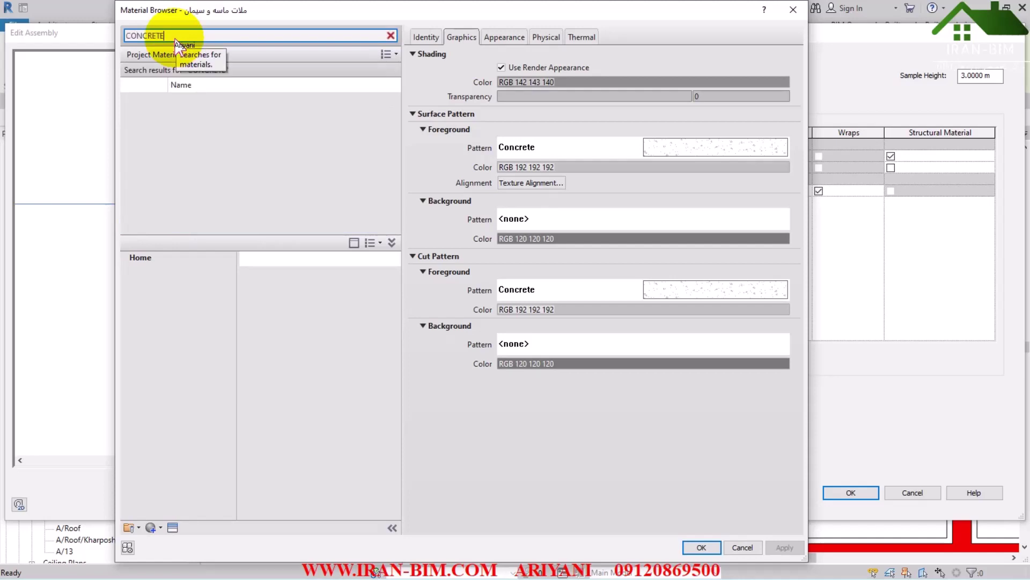
mouse_move(341, 371)
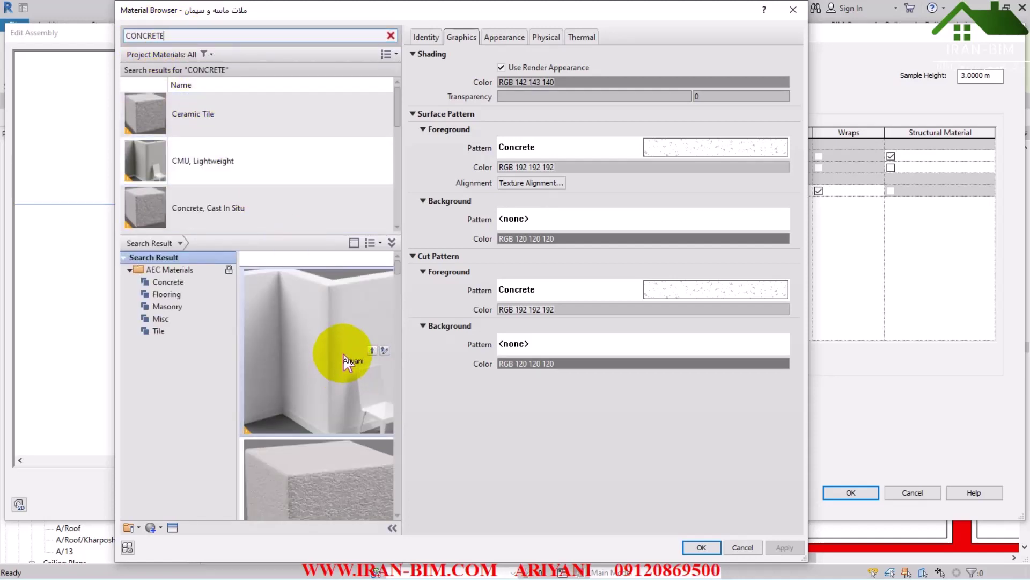
left_click(371, 351)
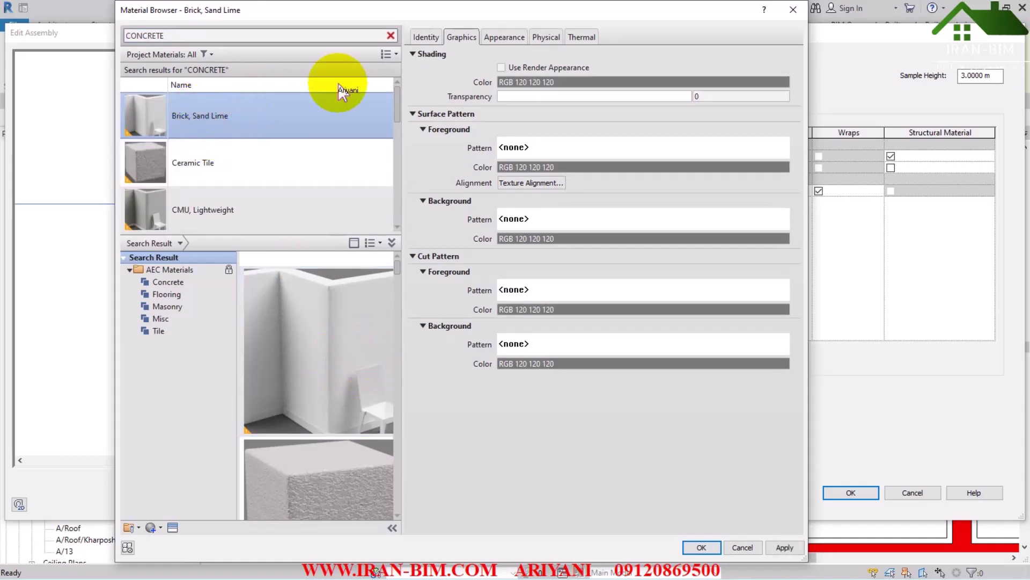
Duplicate the Brick, Sand Lime material and name the copy سیمان سفید
left_click(427, 37)
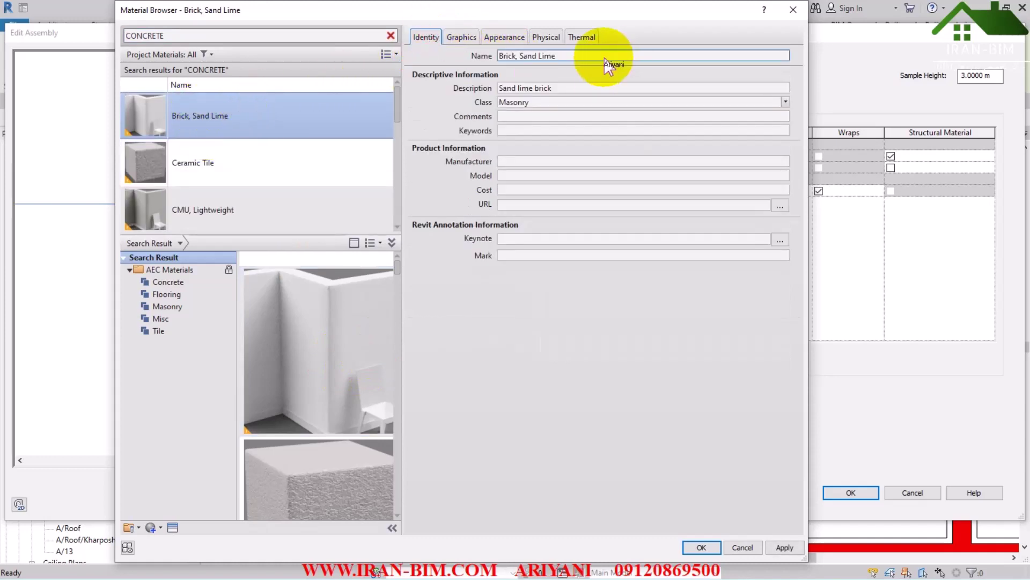
right_click(210, 119)
left_click(242, 134)
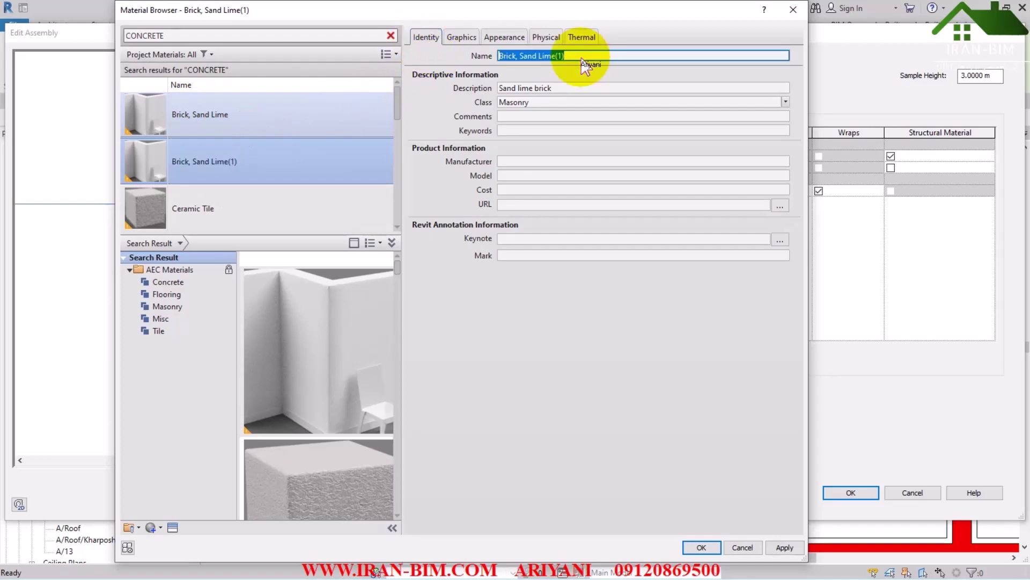
type("سیمان سفید")
Assign the Walls keynote W-010 to the سیمان سفید material and turn on Use Render Appearance for its shading
left_click(779, 240)
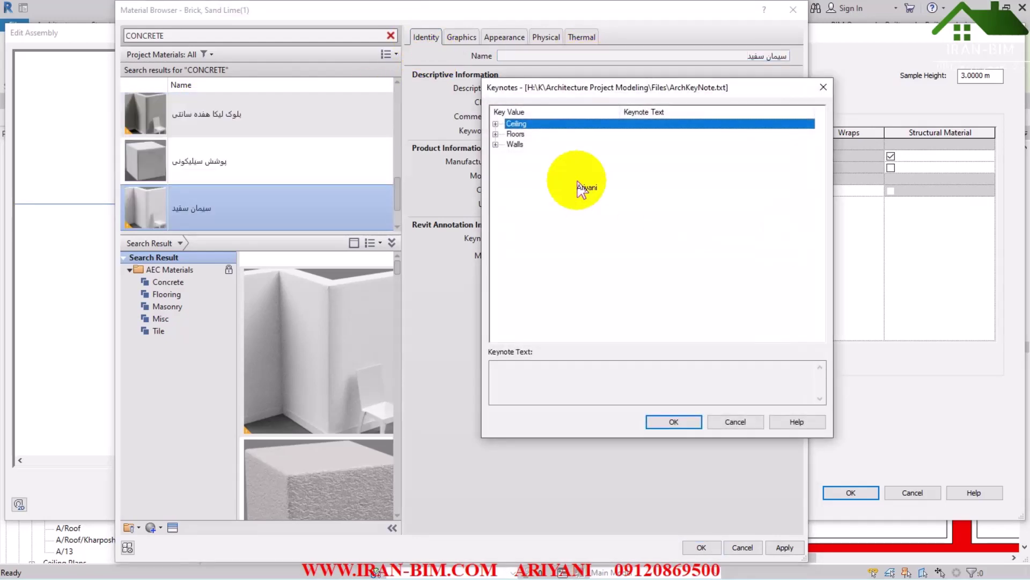
left_click(496, 144)
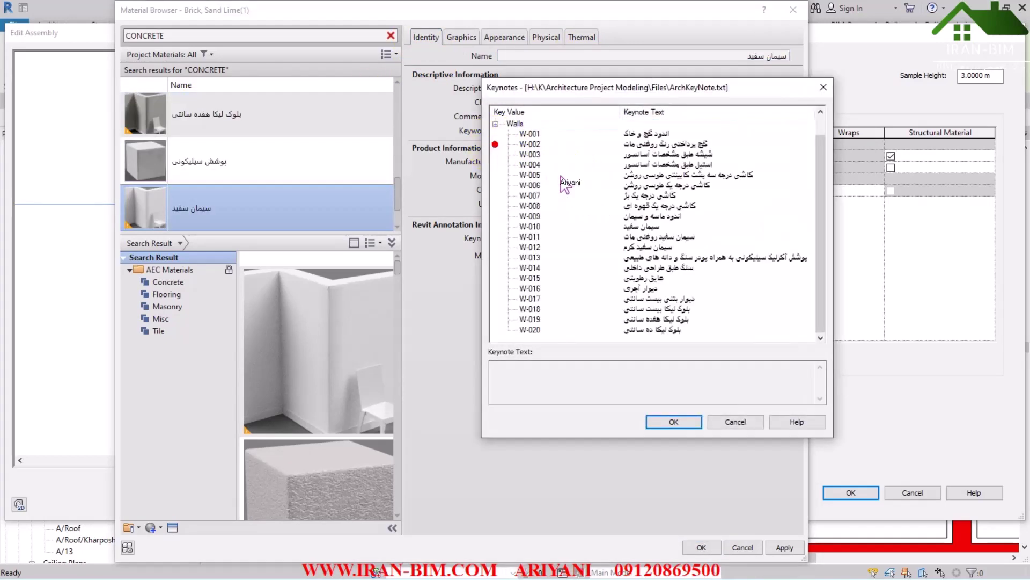
left_click(649, 226)
left_click(673, 421)
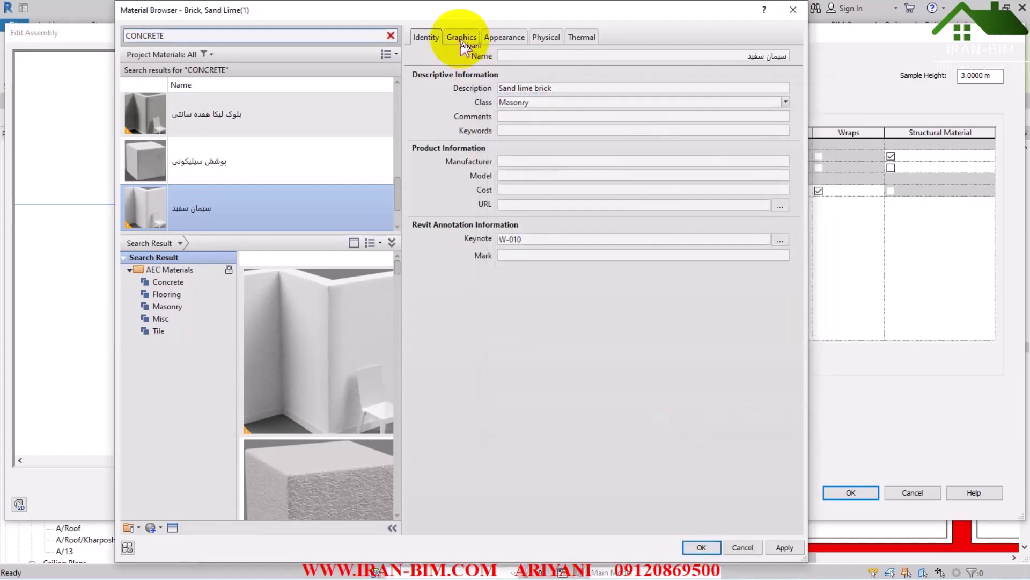
left_click(462, 37)
left_click(519, 66)
Search the replacement assets for CONCRETE and replace the material's appearance with Concrete - Precast Rough from the Appearance Library
left_click(505, 37)
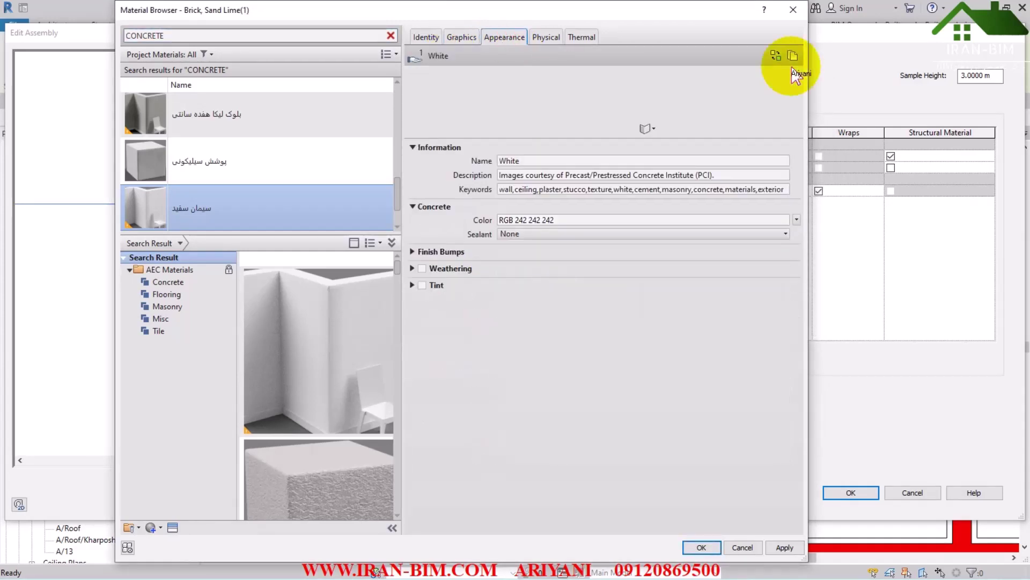
left_click(776, 55)
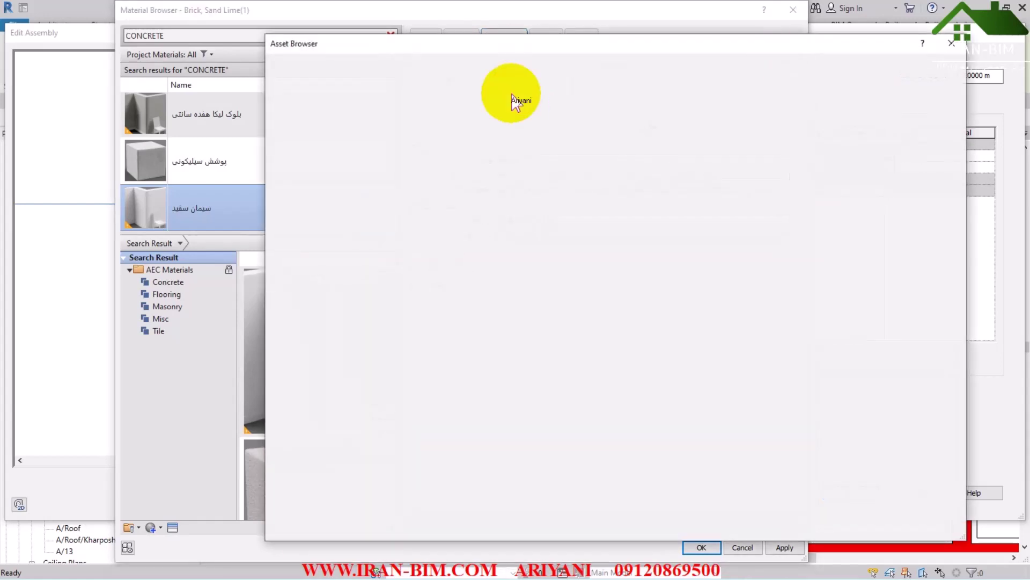
left_click(724, 65)
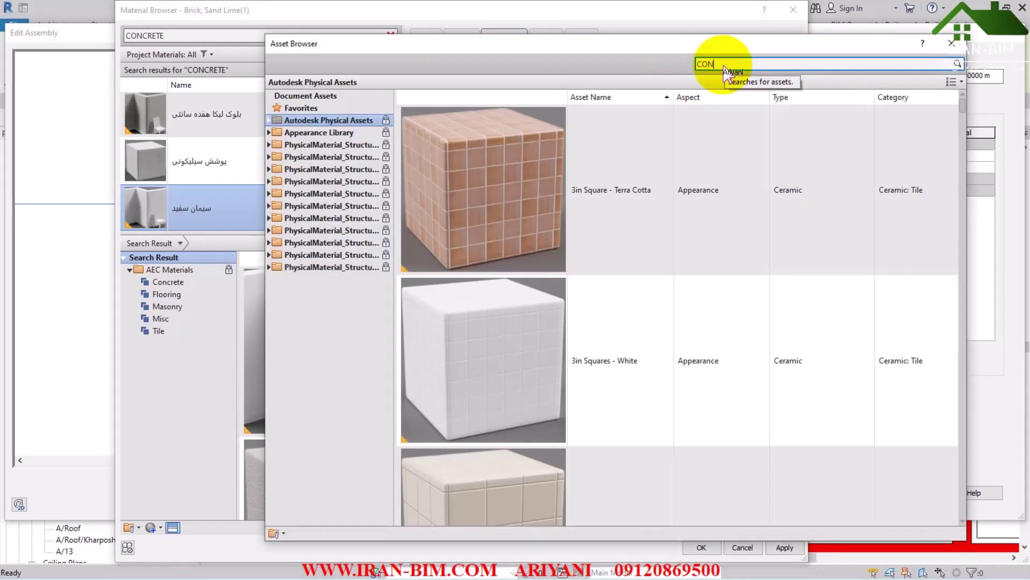
key("Return")
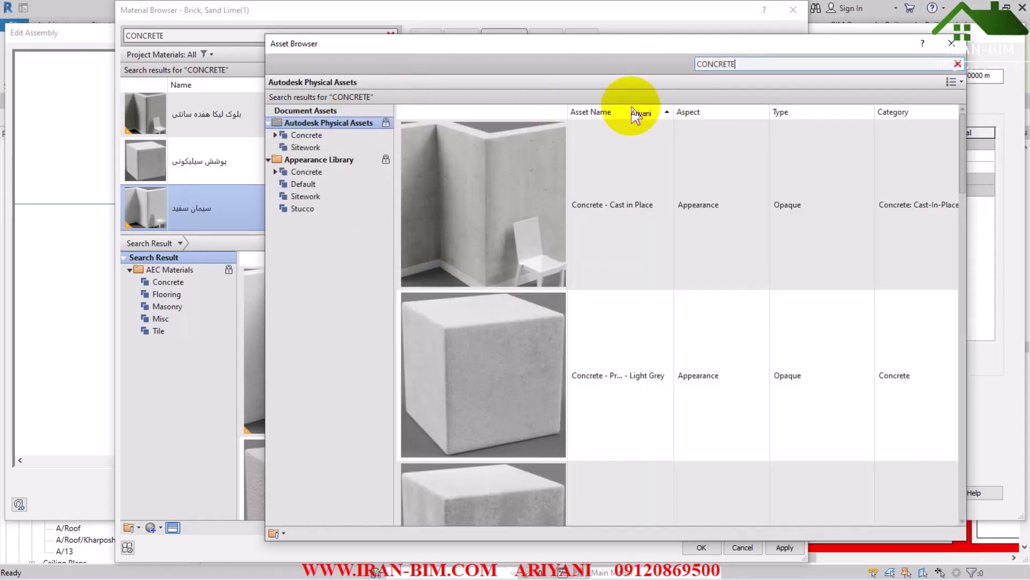
left_click(307, 172)
scroll(614, 313, "down", 5)
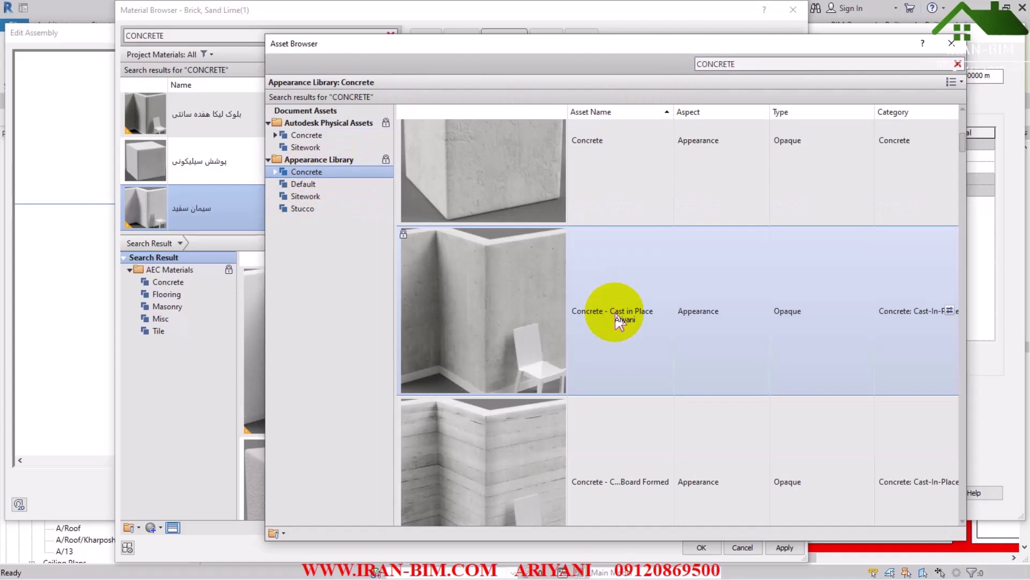
scroll(620, 322, "down", 10)
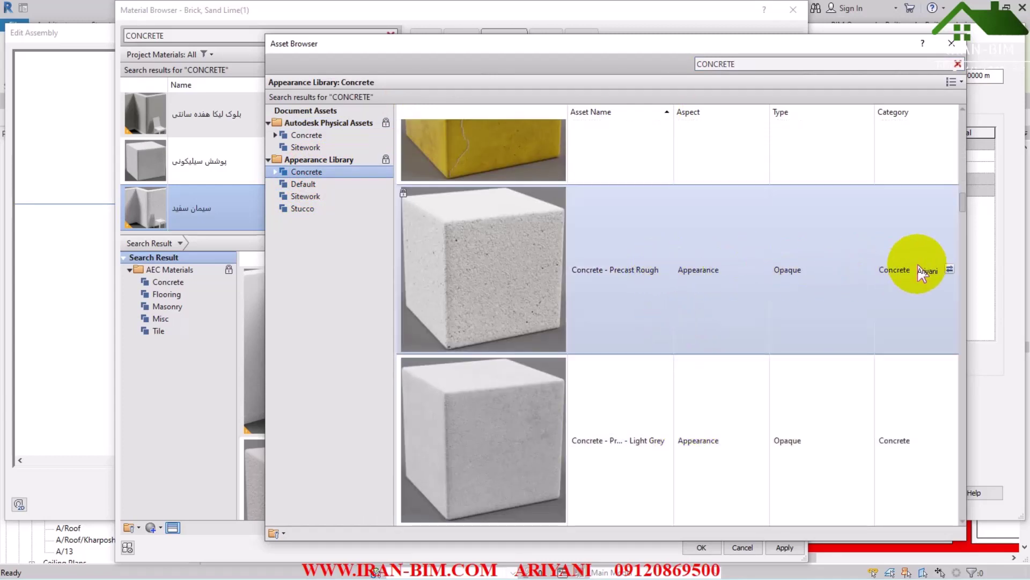
left_click(950, 270)
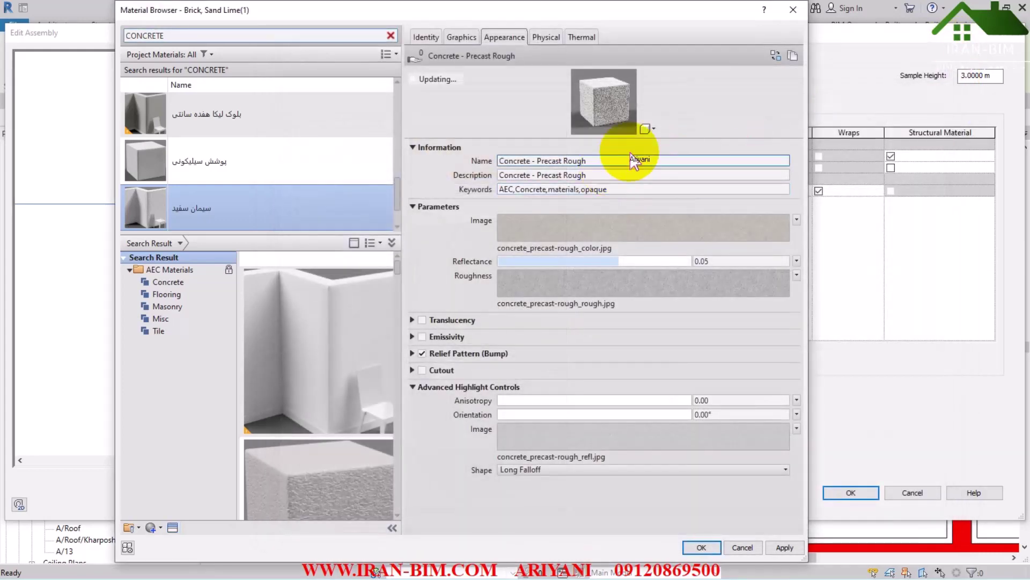
Rename the appearance asset as سیمان سفید and assign the سیمان سفید material to the Finish 2 layer
left_click(642, 155)
left_click_drag(597, 162, 558, 165)
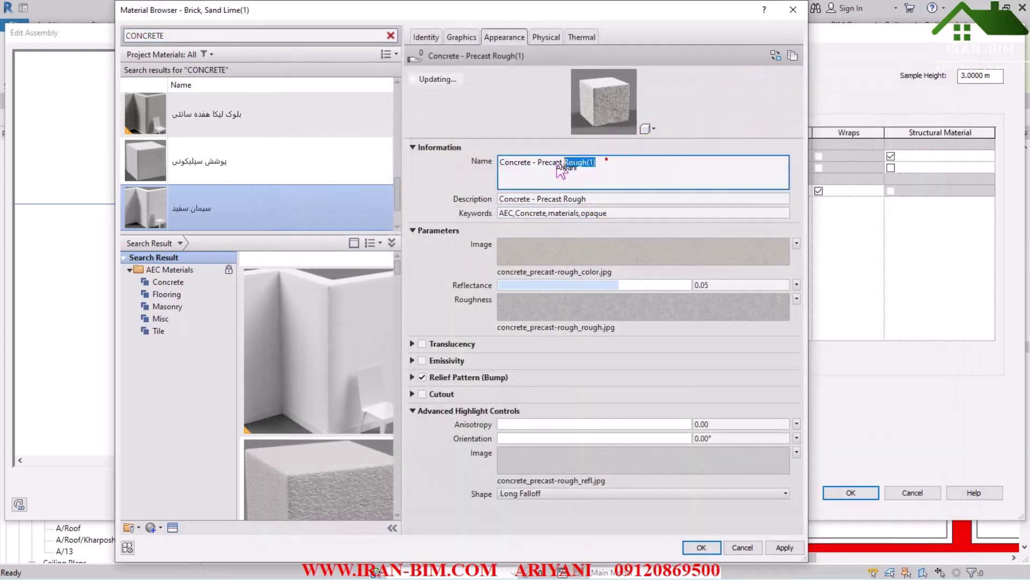
type("سیمان سفید")
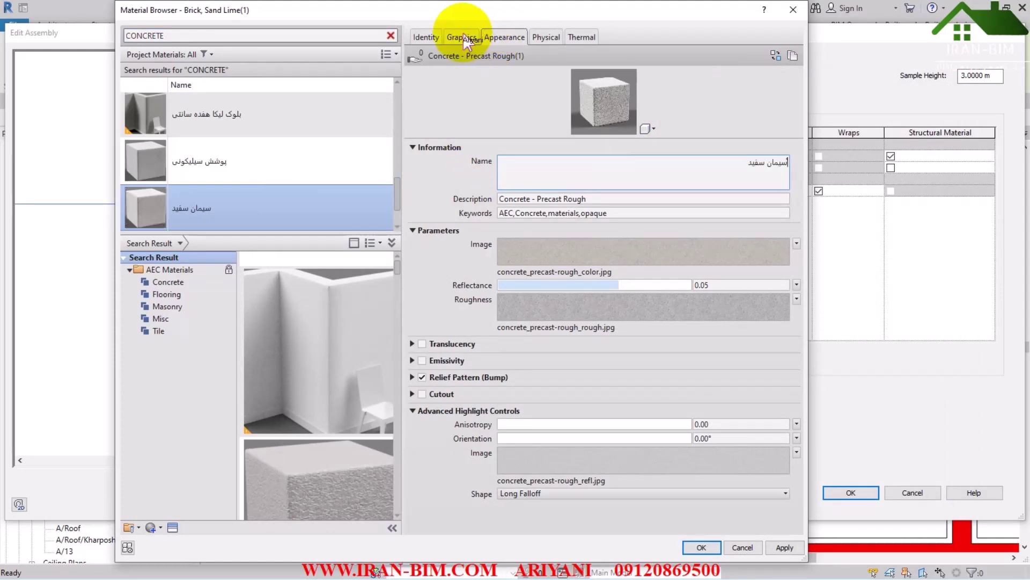
left_click(426, 38)
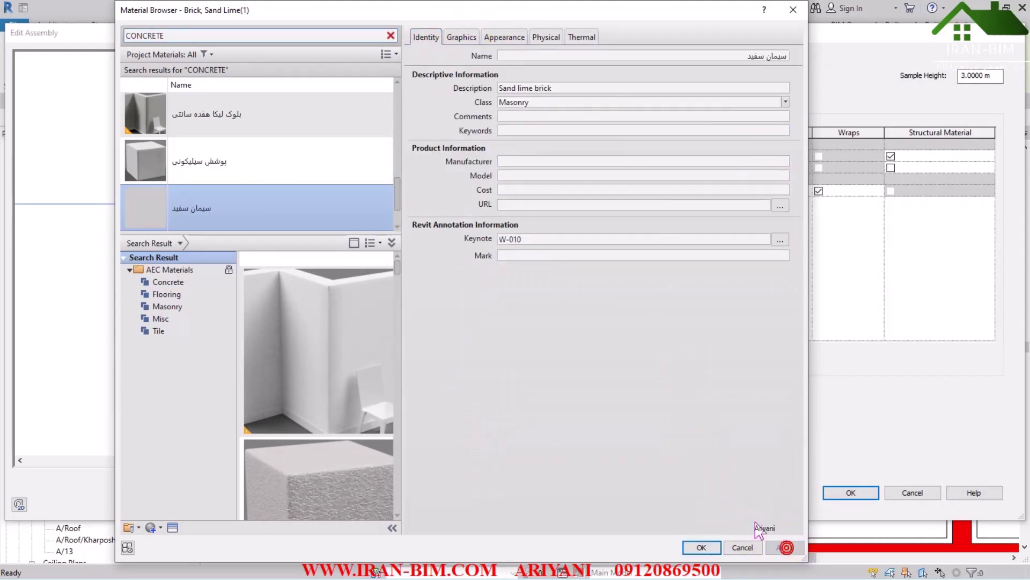
left_click(700, 548)
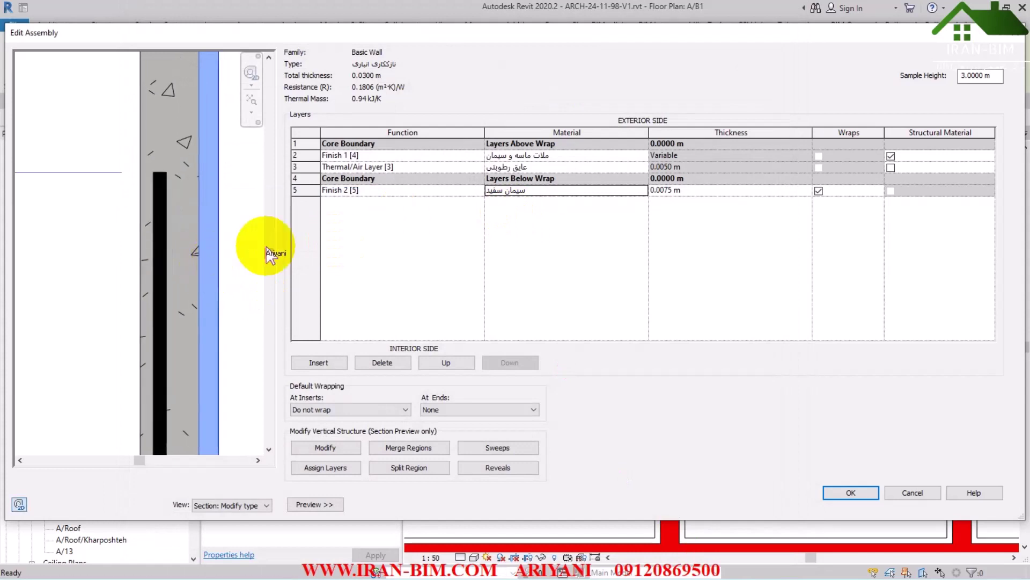
Set the سیمان سفید material's foreground surface pattern to Concrete with colour RGB 216 216 216
left_click(303, 167)
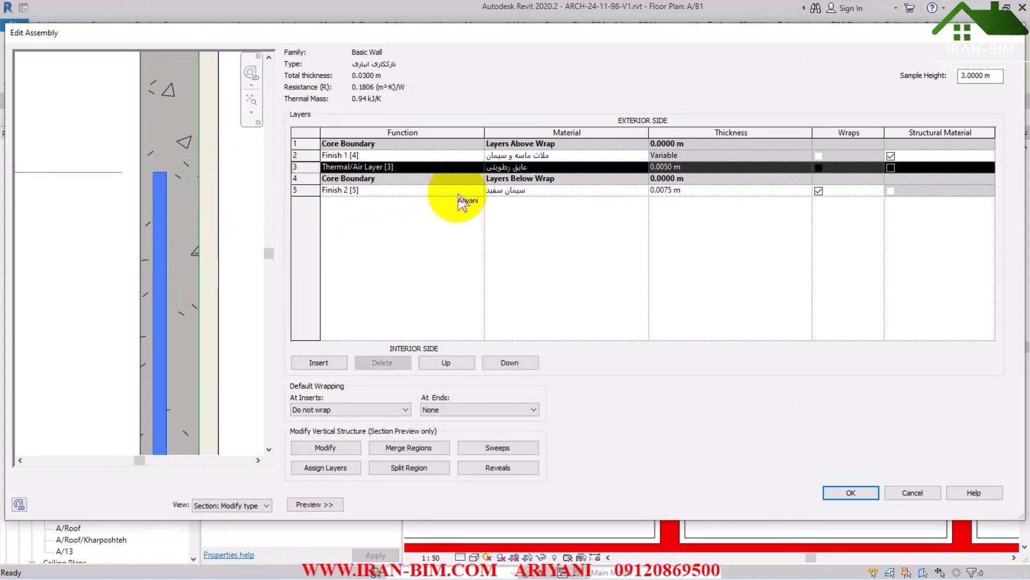
left_click(642, 191)
left_click(643, 190)
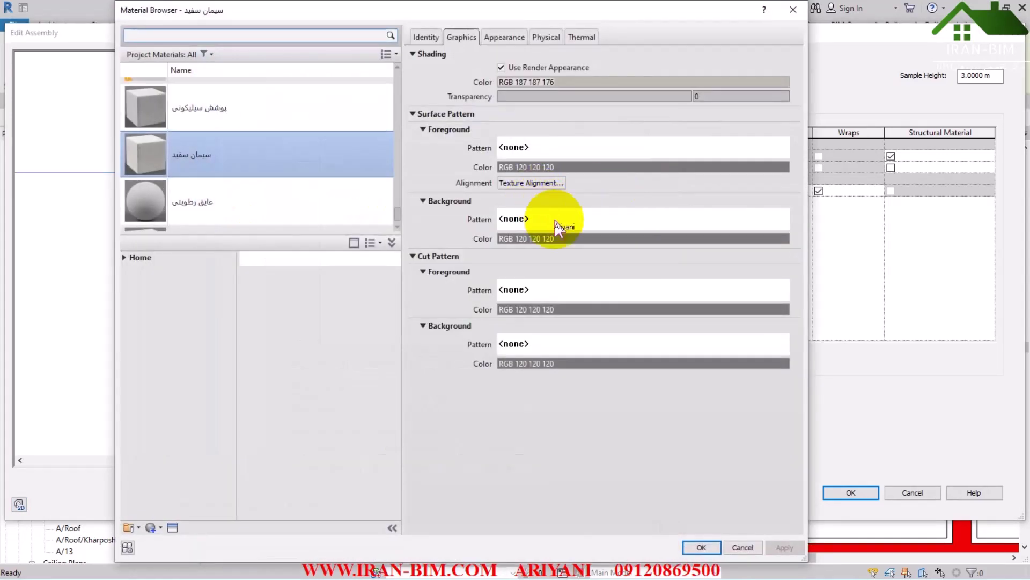
left_click(577, 143)
left_click(469, 220)
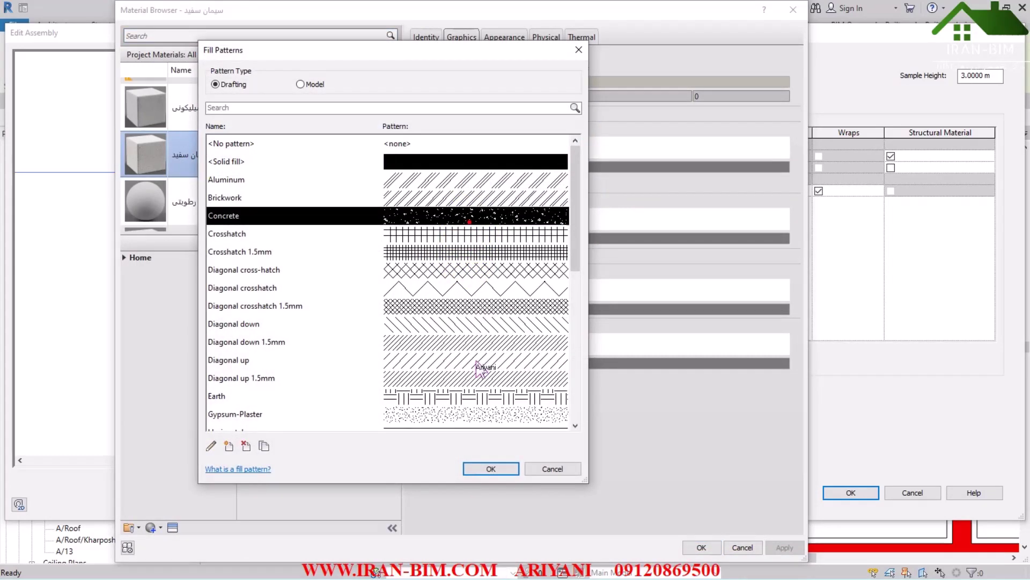
left_click(476, 469)
left_click(565, 168)
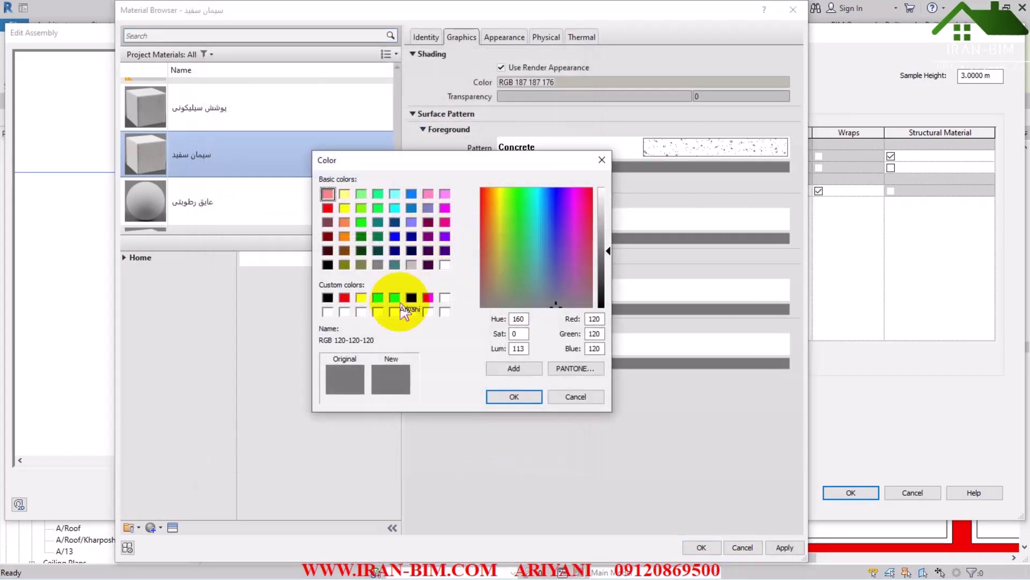
left_click(411, 266)
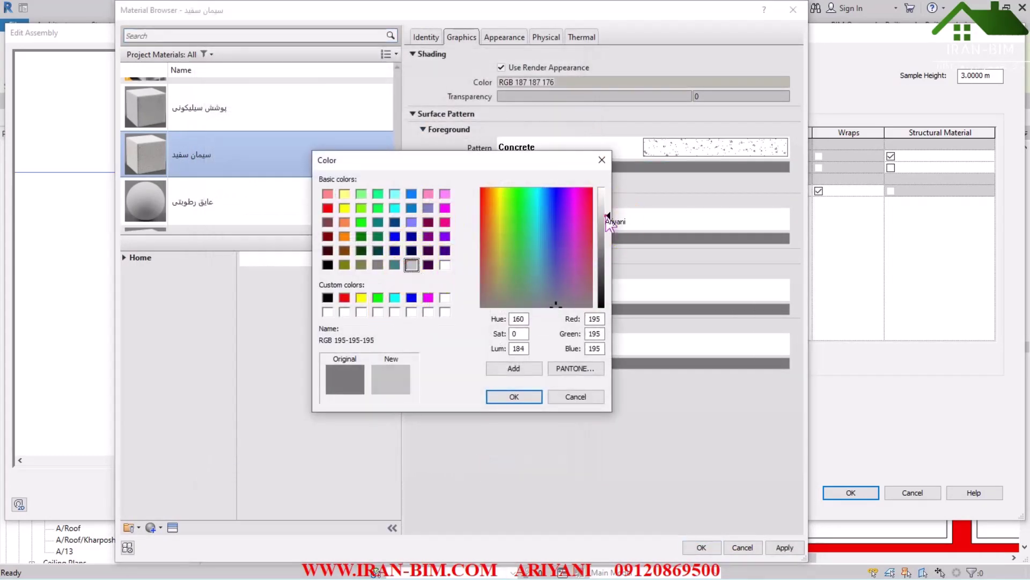
left_click(523, 396)
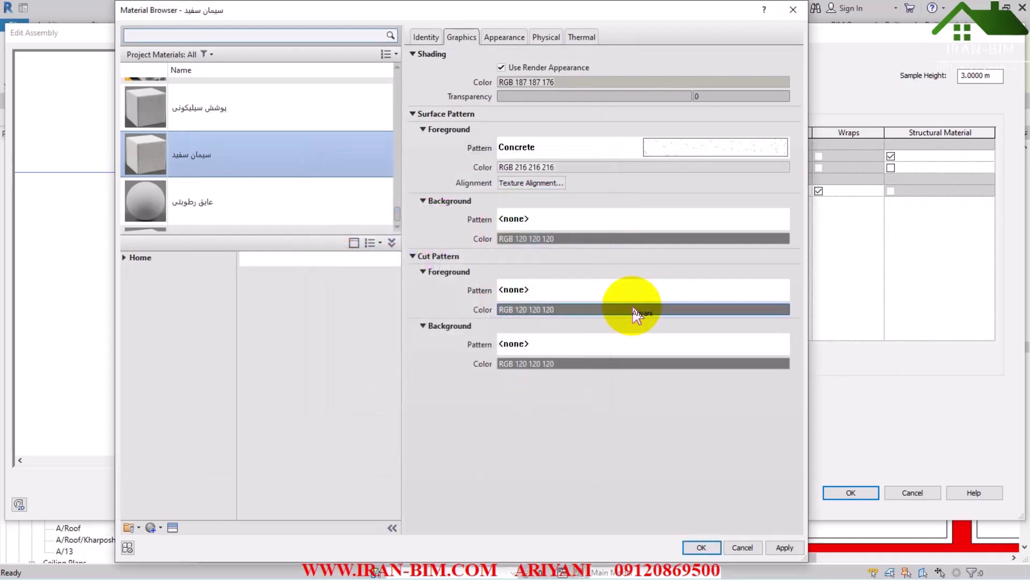
Set the material's foreground cut pattern to Concrete in RGB 192 192 192 and confirm the material and wall type
left_click(636, 288)
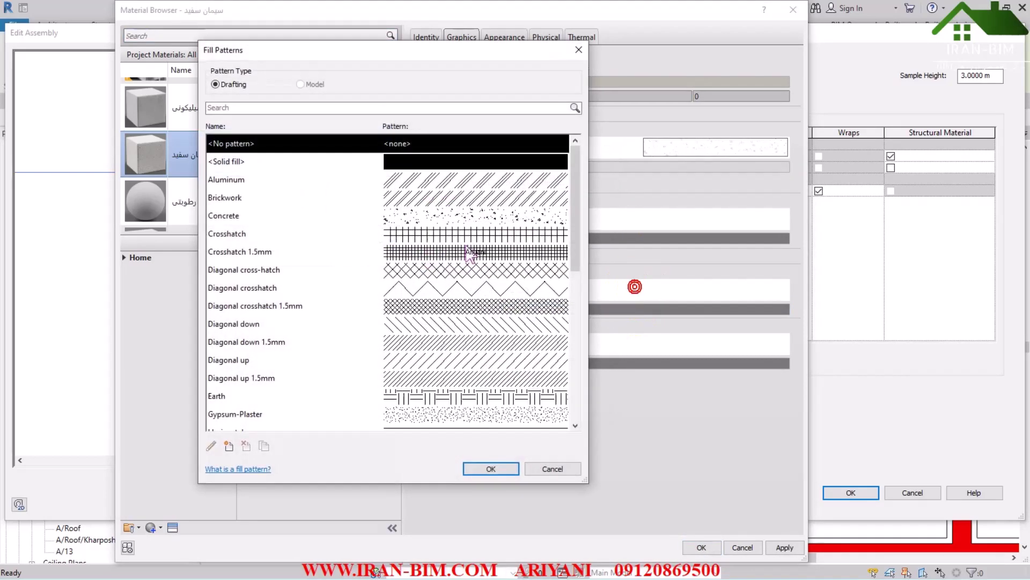
left_click(465, 217)
left_click(494, 469)
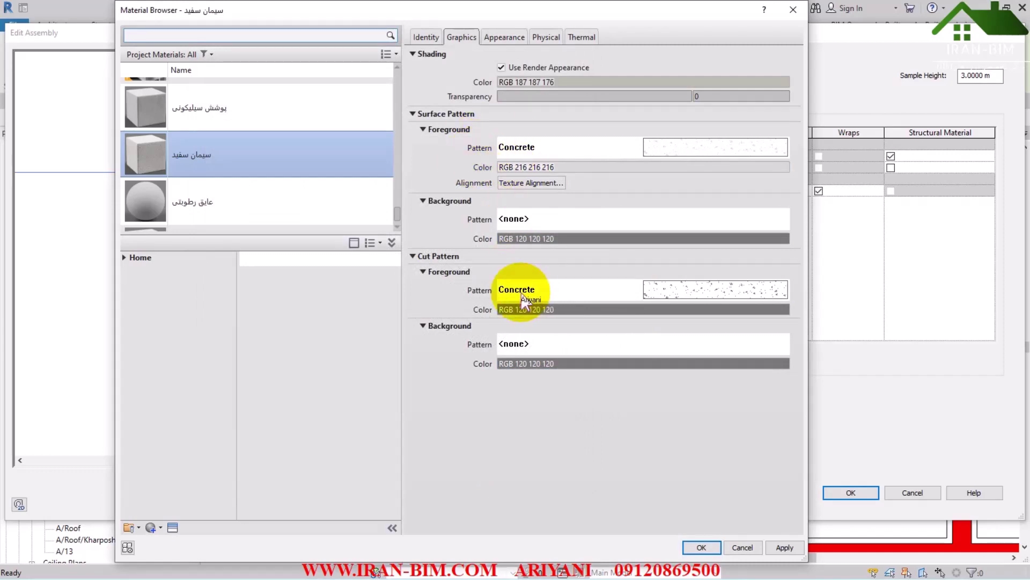
left_click(590, 309)
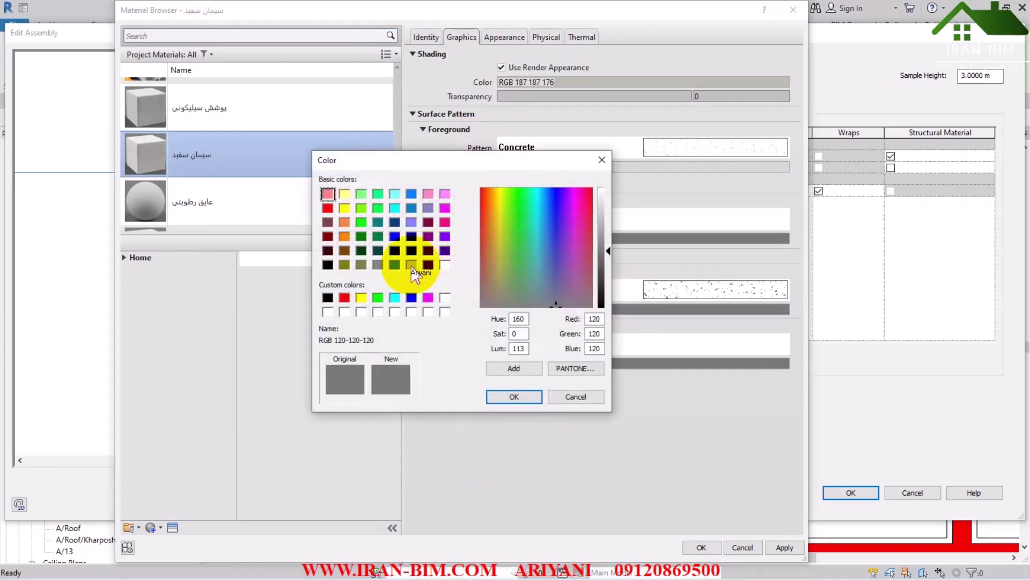
left_click(513, 396)
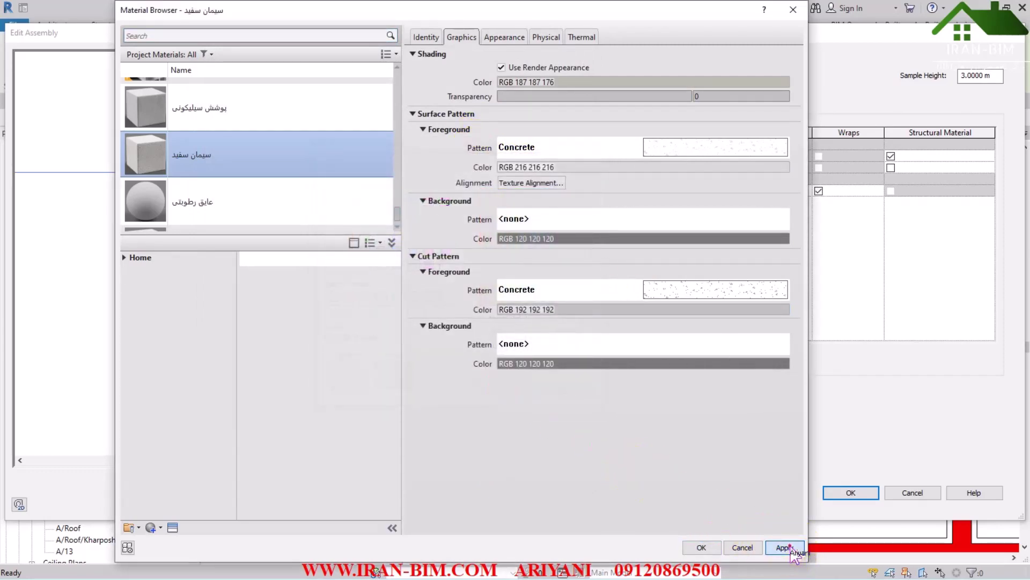
left_click(691, 552)
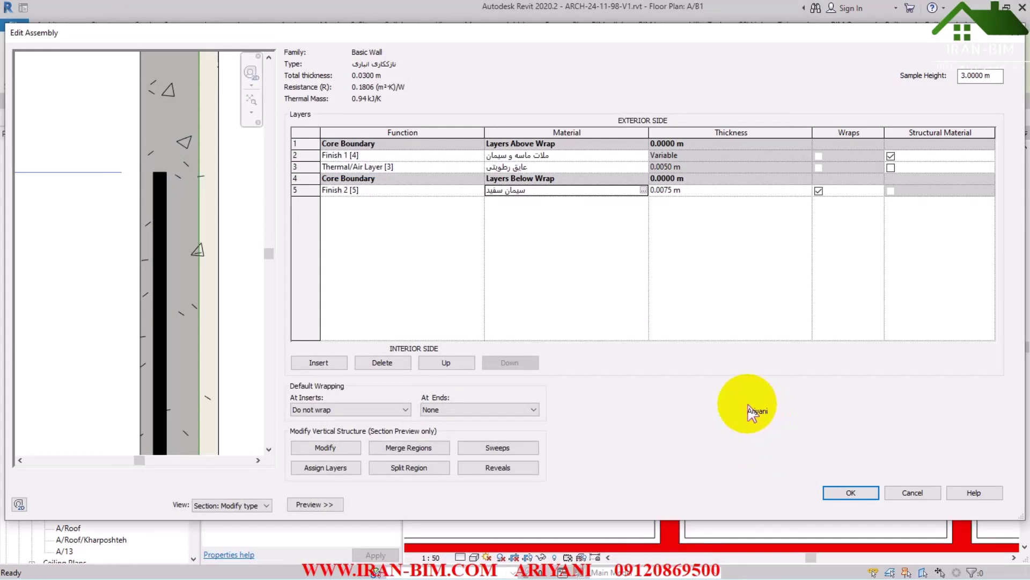
left_click(844, 493)
left_click(987, 504)
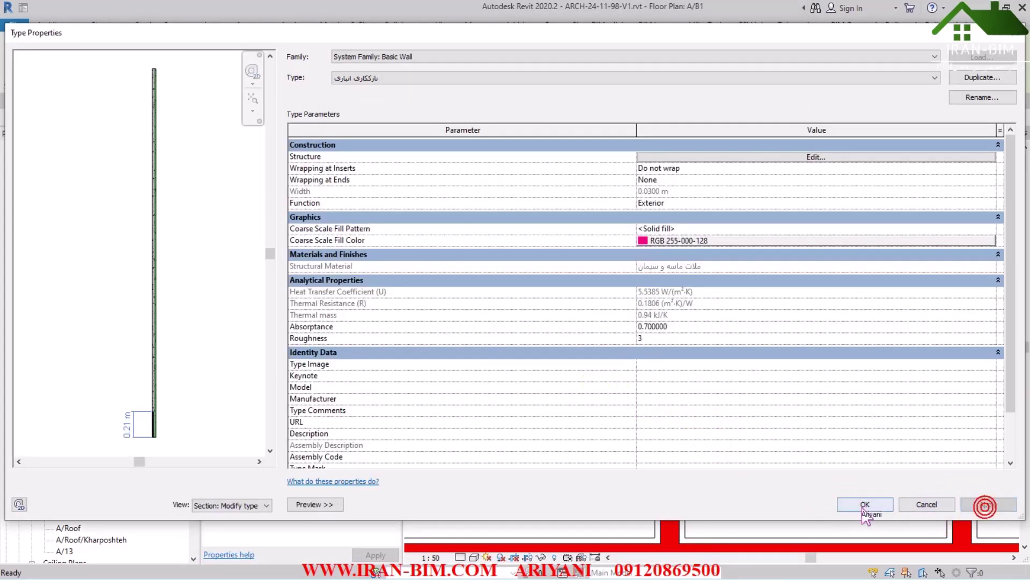
left_click(864, 505)
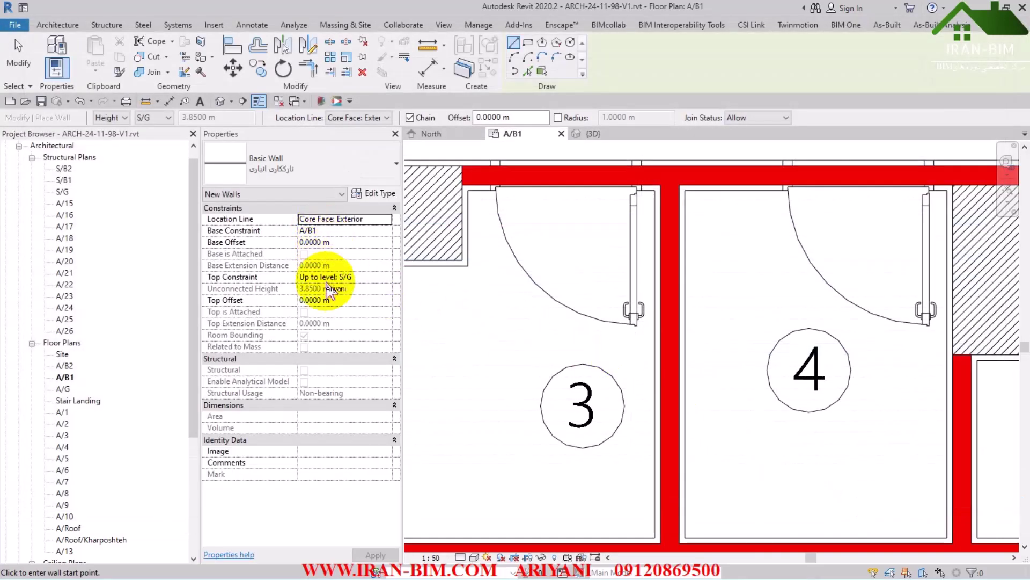
Draw a rectangle of نازککاری انباری finish walls along the inner wall faces of storage room 4
middle_click_drag(672, 304, 596, 309)
left_click(528, 43)
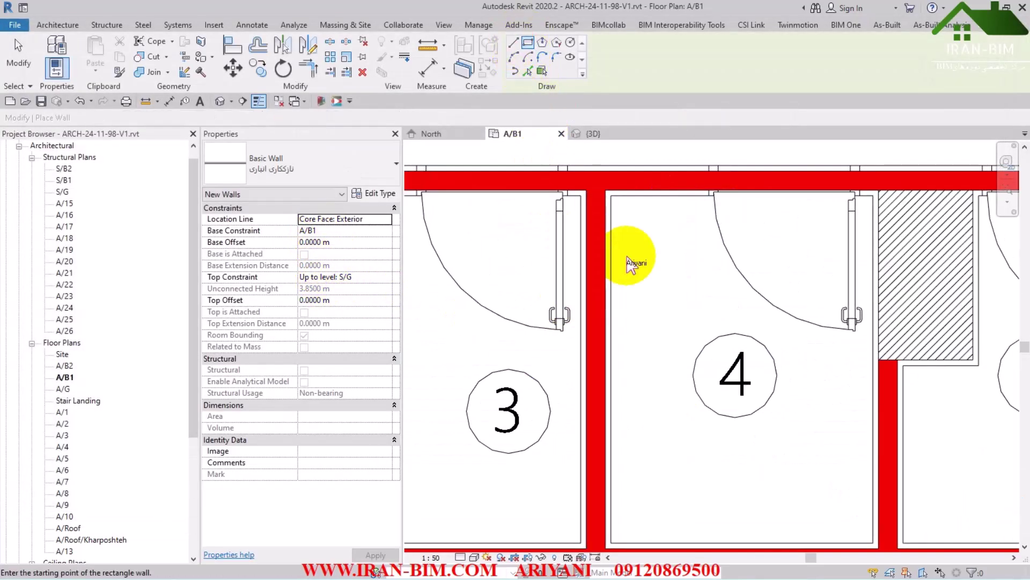
middle_click_drag(633, 260, 794, 288)
scroll(732, 287, "down", 2)
scroll(525, 172, "up", 2)
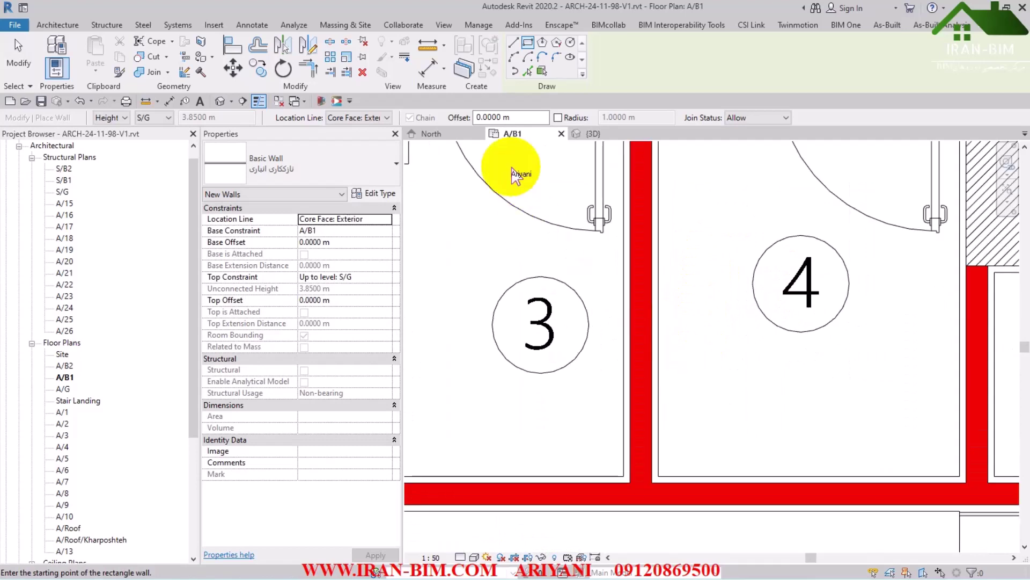
scroll(622, 207, "down", 2)
scroll(639, 177, "up", 3)
middle_click_drag(663, 168, 625, 257)
left_click(629, 188)
scroll(683, 288, "down", 4)
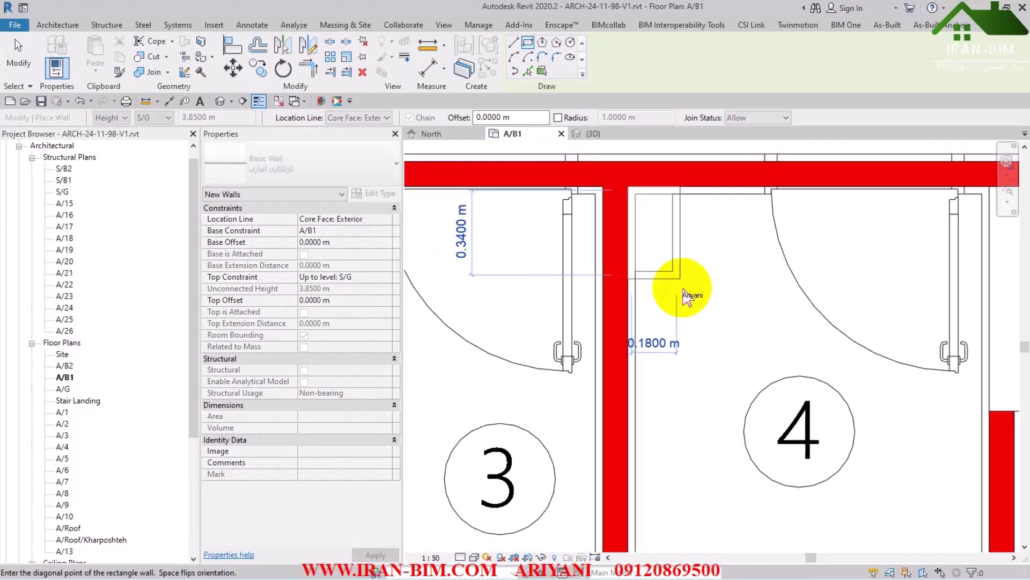
scroll(720, 333, "up", 3)
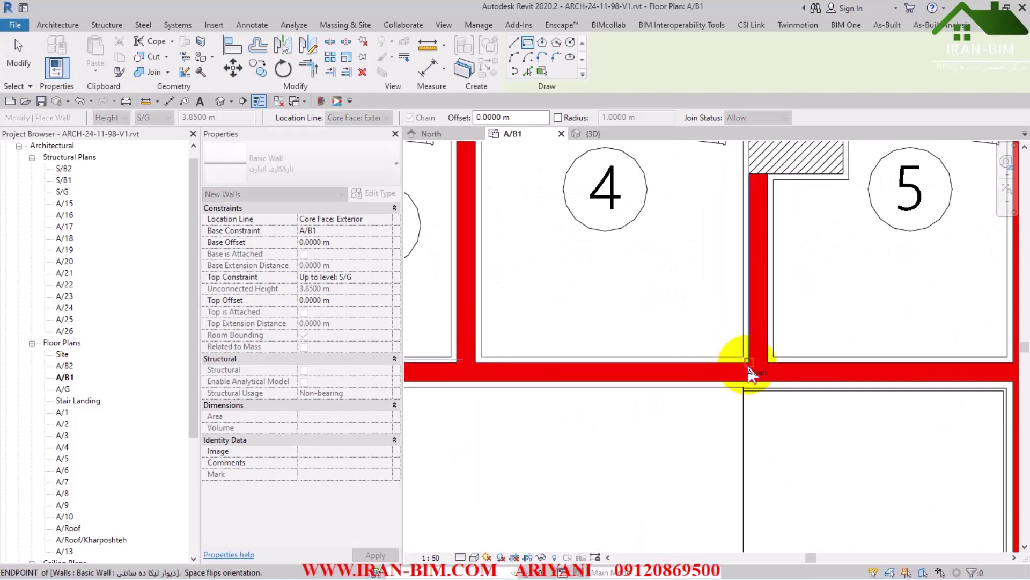
left_click(744, 359)
scroll(616, 317, "down", 2)
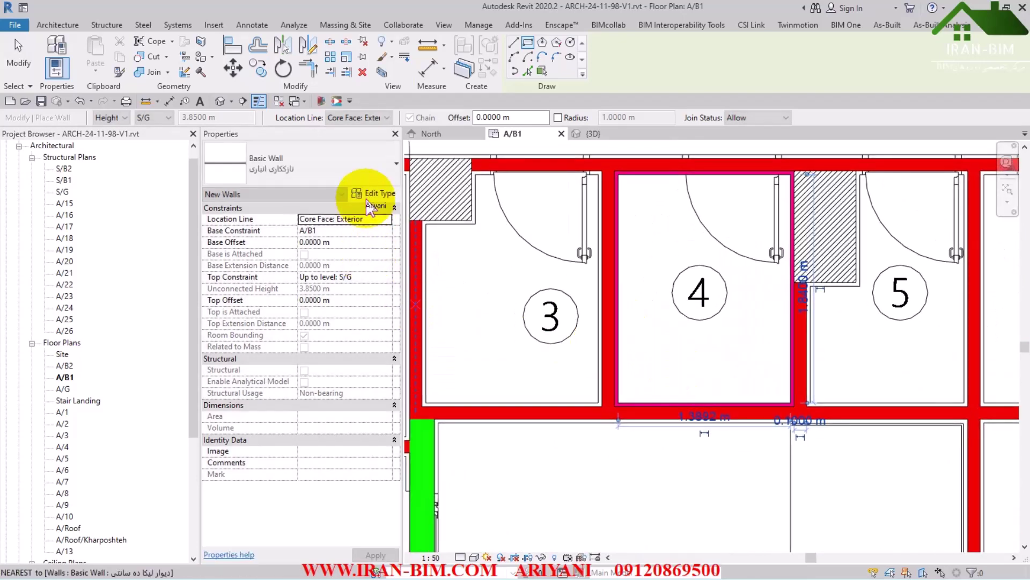
Set the finish wall type's Coarse Scale Fill Color to Cyan
left_click(371, 193)
left_click(686, 231)
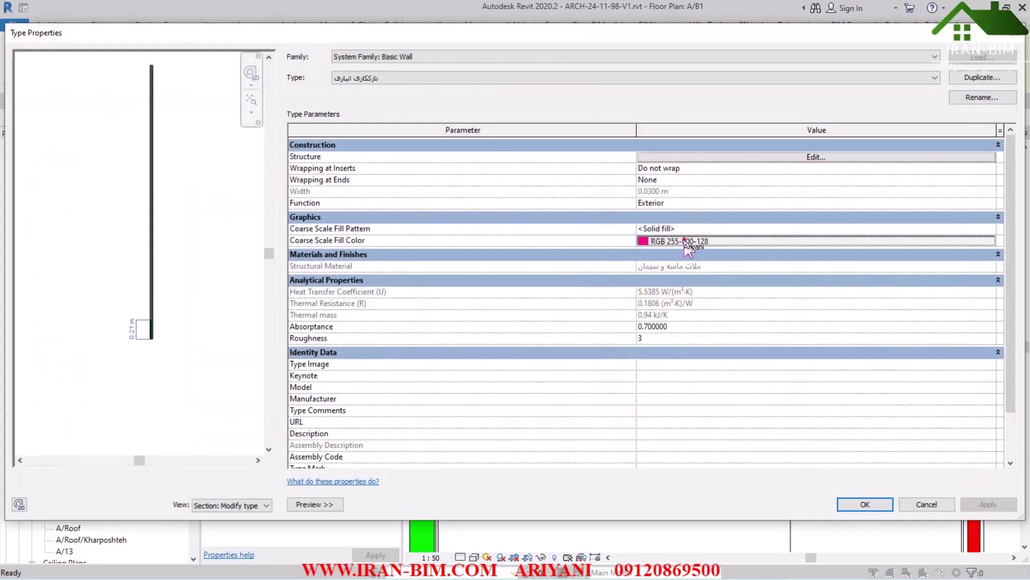
left_click(685, 241)
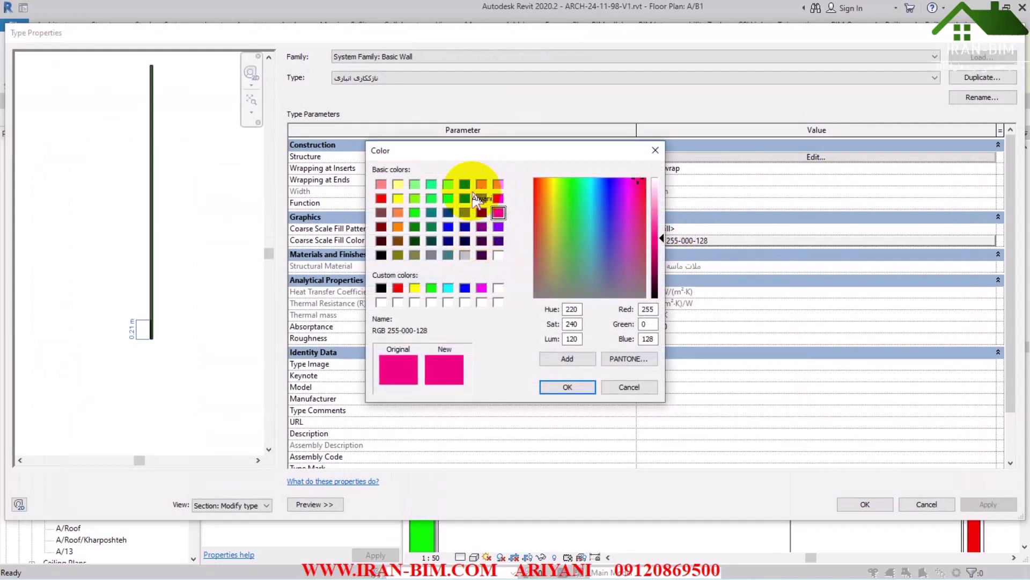
left_click(448, 198)
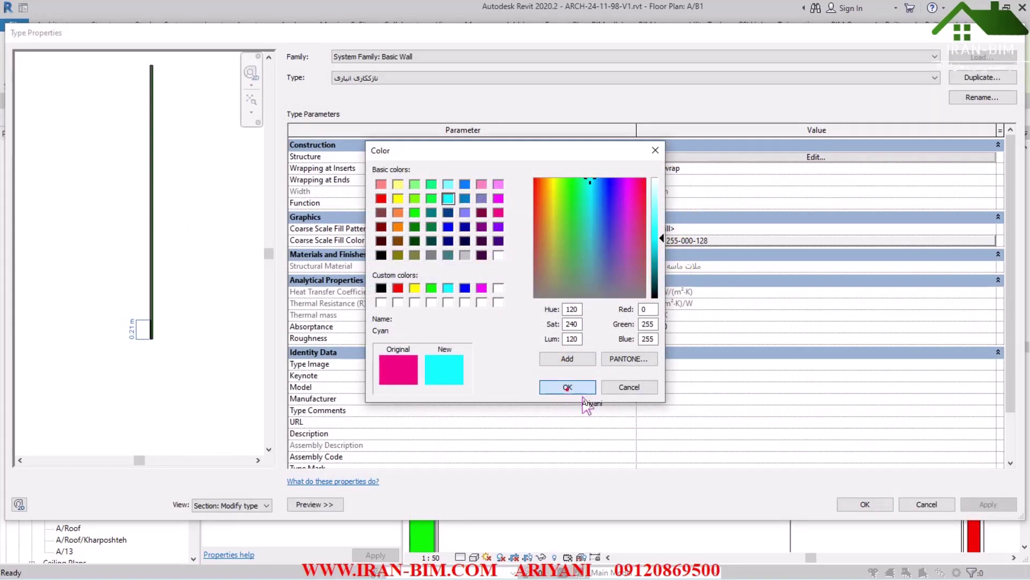
left_click(567, 387)
left_click(865, 504)
Draw a rectangle of finish walls corner to corner along the inner wall faces of storage room 6
scroll(717, 384, "down", 2)
scroll(625, 347, "up", 4)
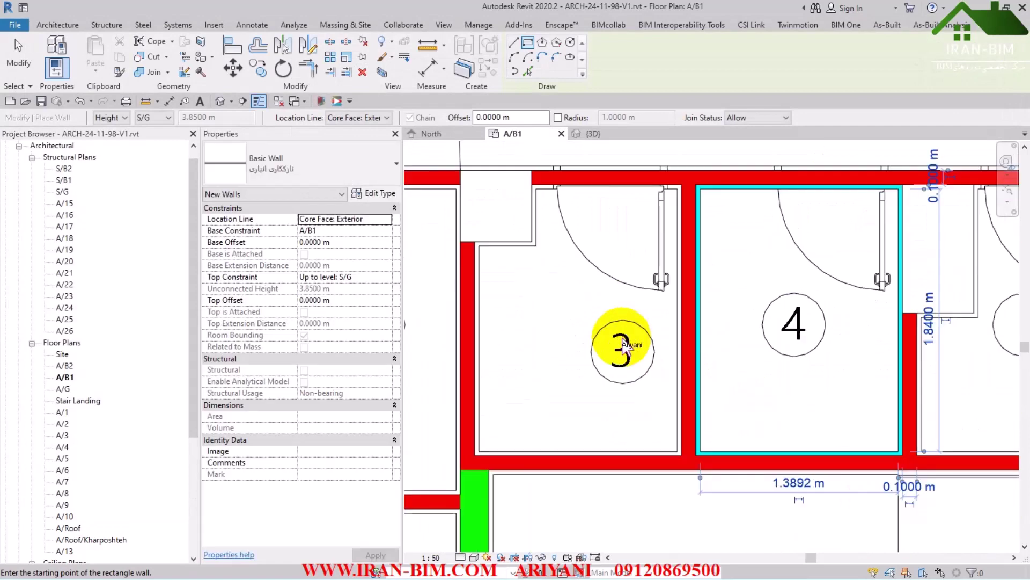
middle_click_drag(624, 346, 574, 389)
left_click(695, 451)
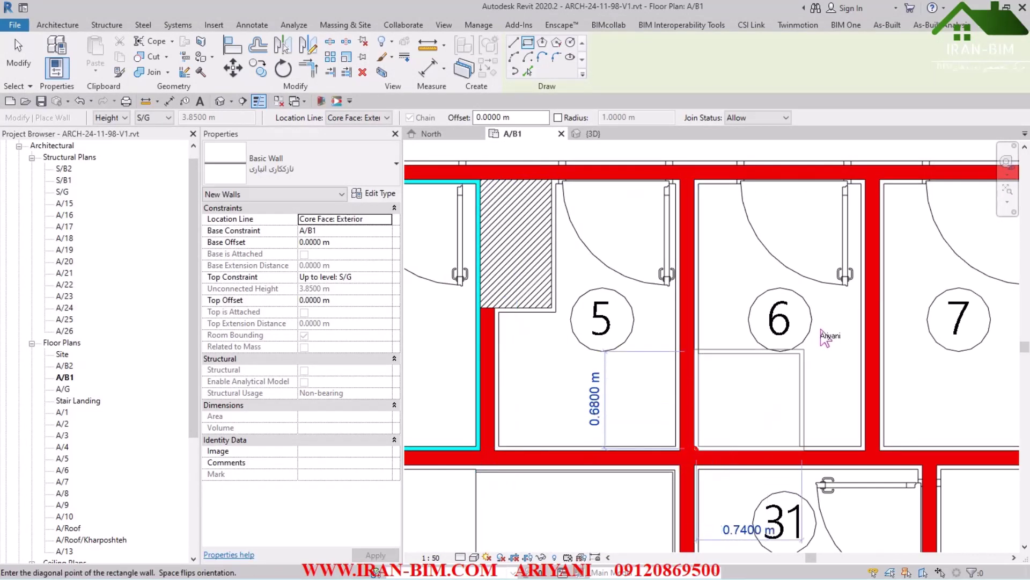
left_click(862, 182)
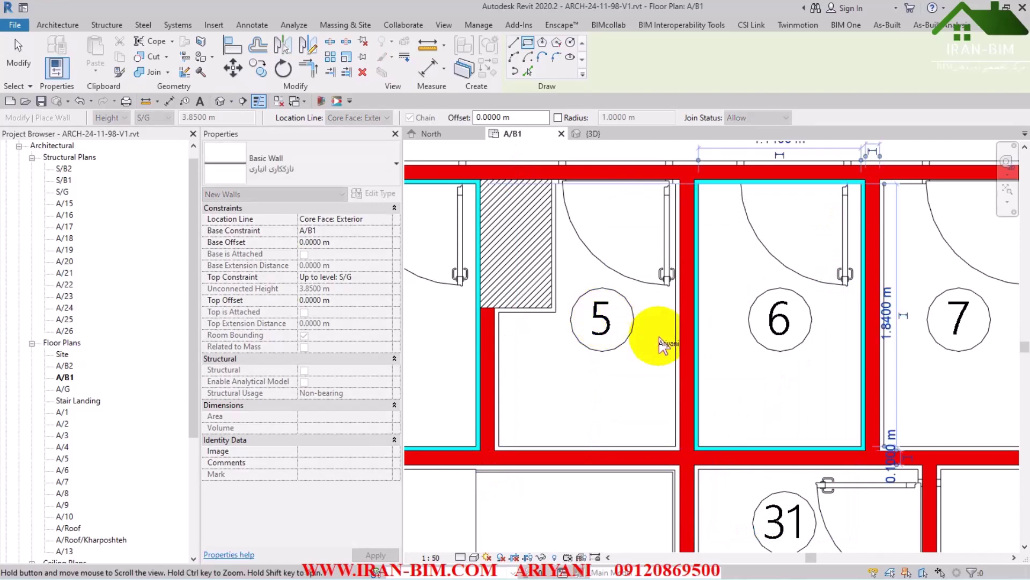
Draw chained finish walls in room 5 up the wall shared with room 4 and around the hatched column to the door-side wall
middle_click_drag(488, 343, 644, 345)
scroll(633, 338, "up", 2)
left_click(515, 73)
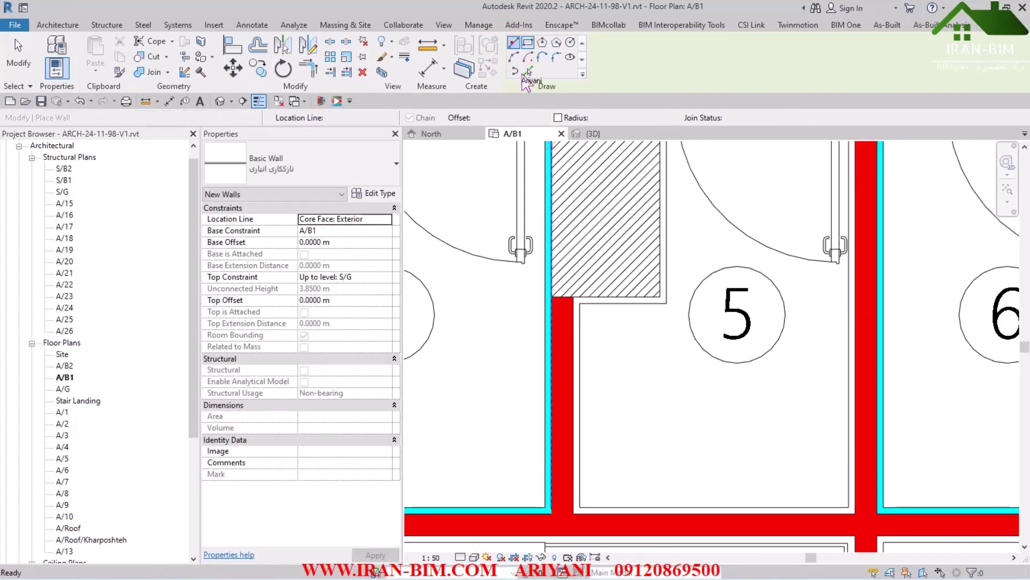
left_click(574, 511)
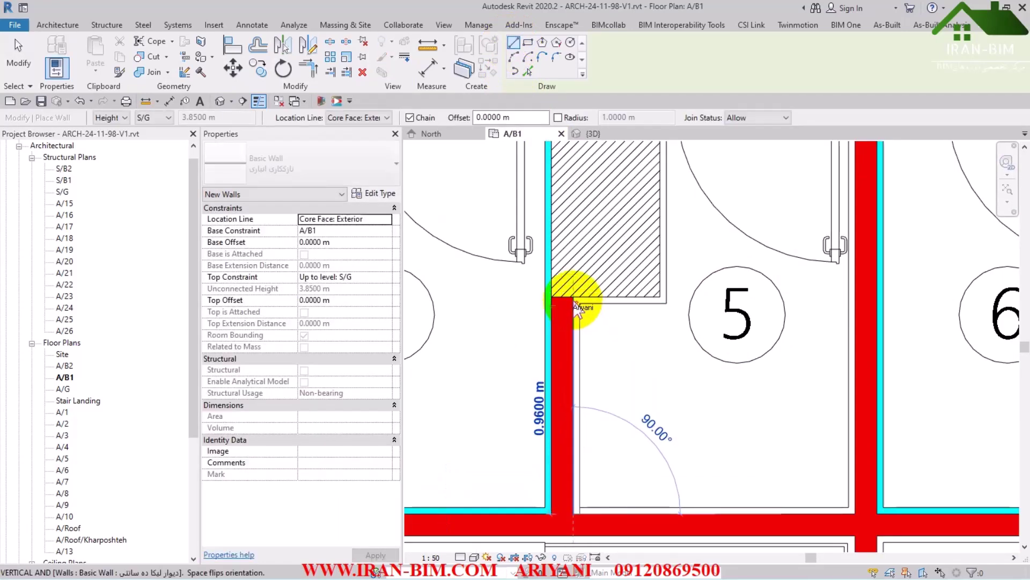
left_click(574, 297)
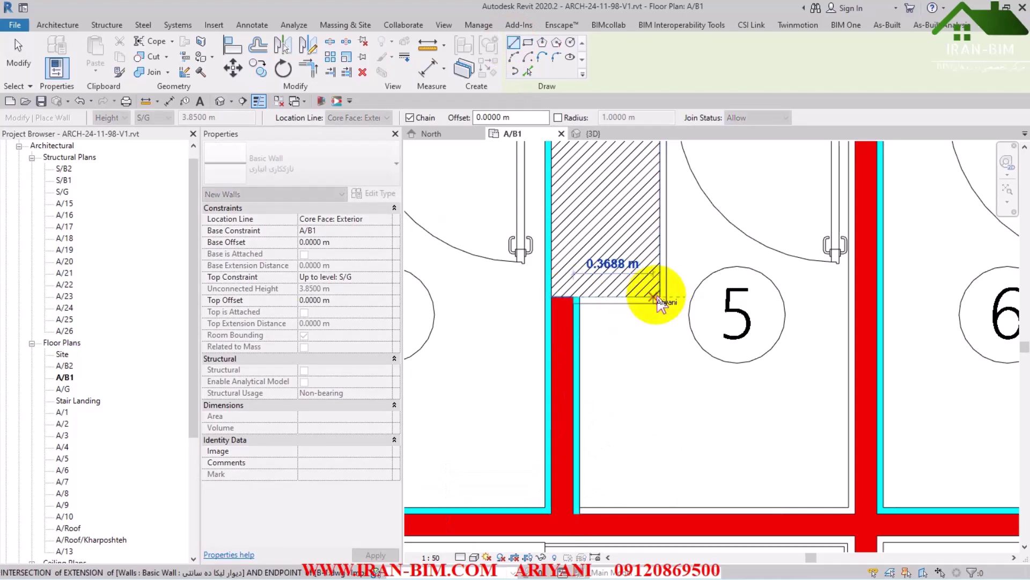
left_click(660, 296)
scroll(628, 292, "up", 3)
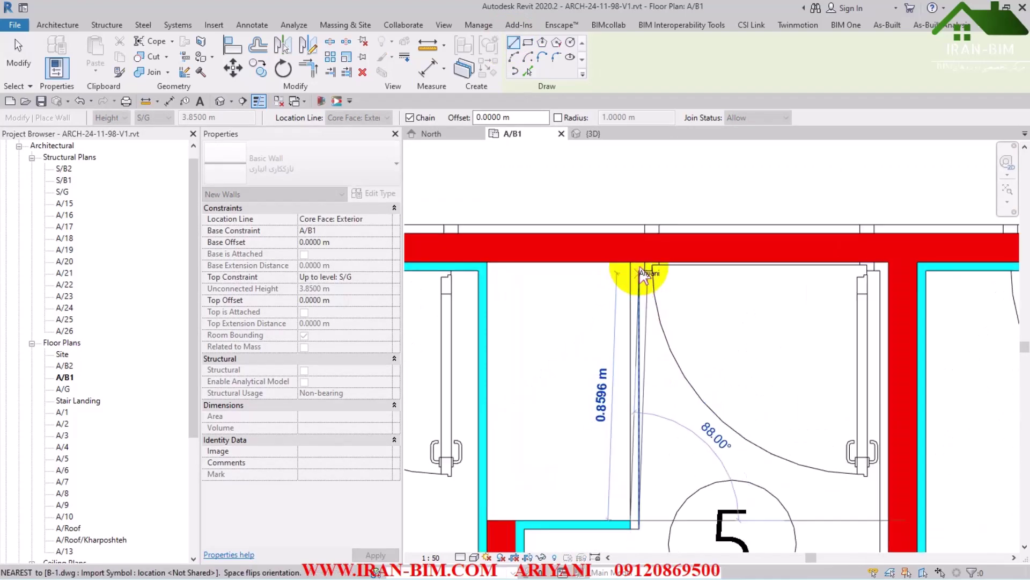
left_click(664, 271)
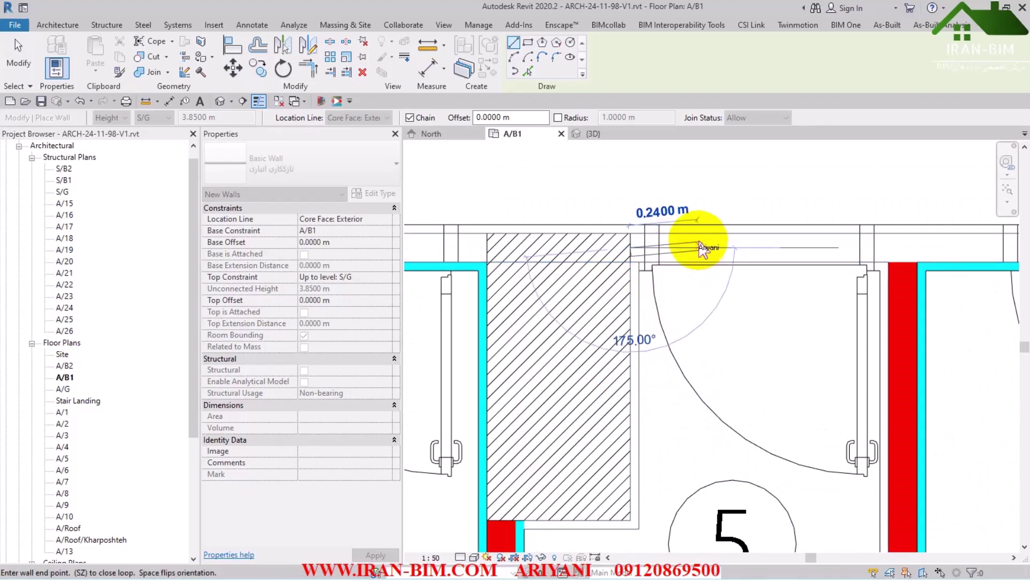
scroll(652, 273, "up", 3)
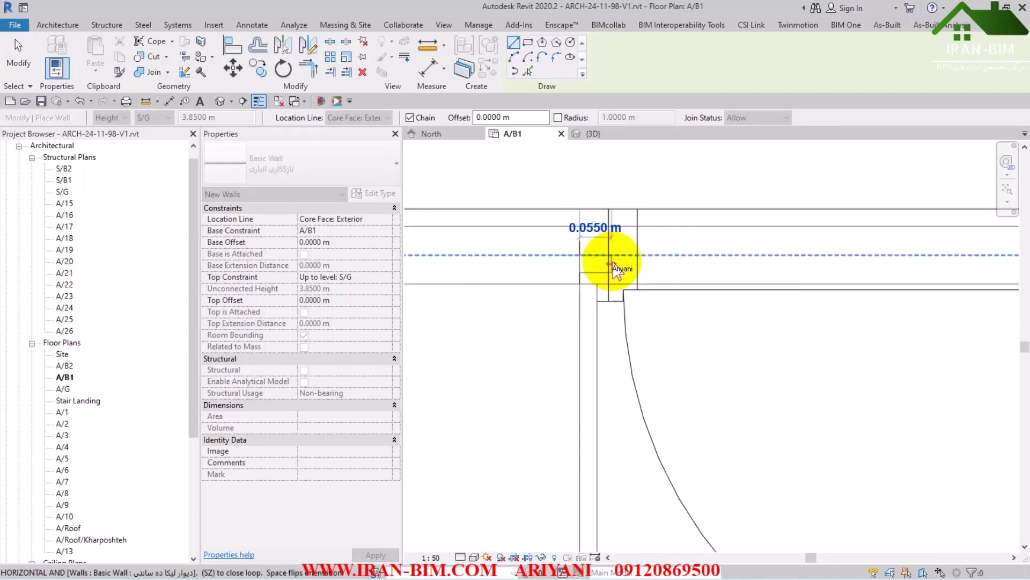
scroll(616, 271, "down", 3)
right_click(596, 254)
left_click(626, 261)
Draw a finish wall along room 5's door-side wall from beside the column to the corner nearest room 6
scroll(665, 275, "up", 3)
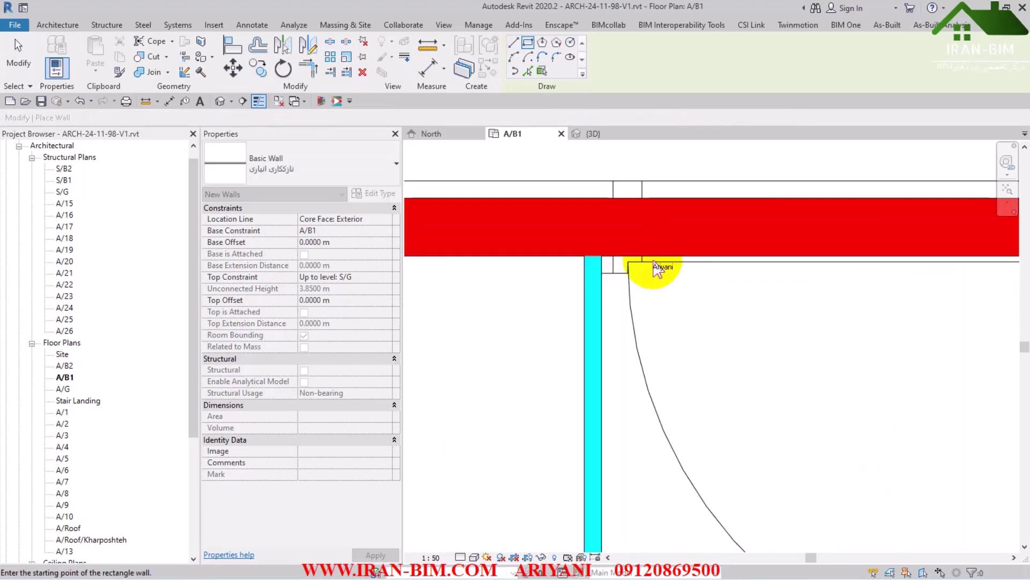
left_click(632, 258)
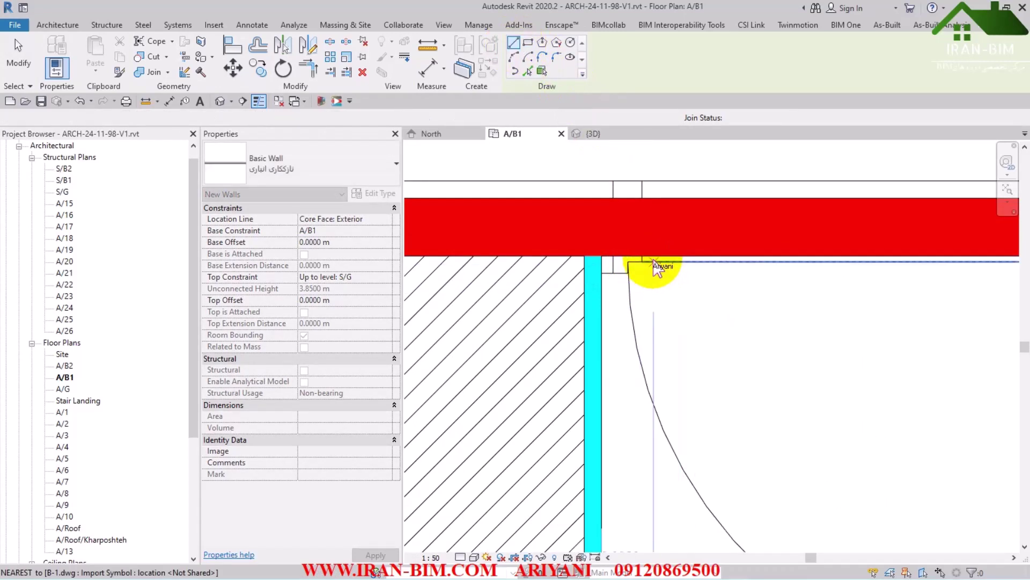
left_click(666, 269)
middle_click_drag(810, 288, 696, 296)
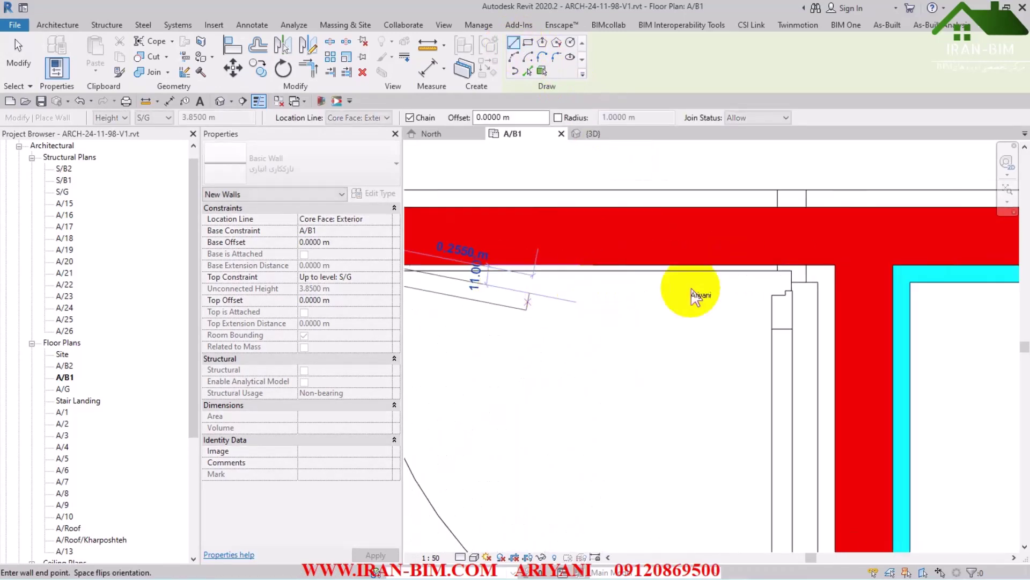
left_click(834, 271)
right_click(856, 237)
left_click(885, 241)
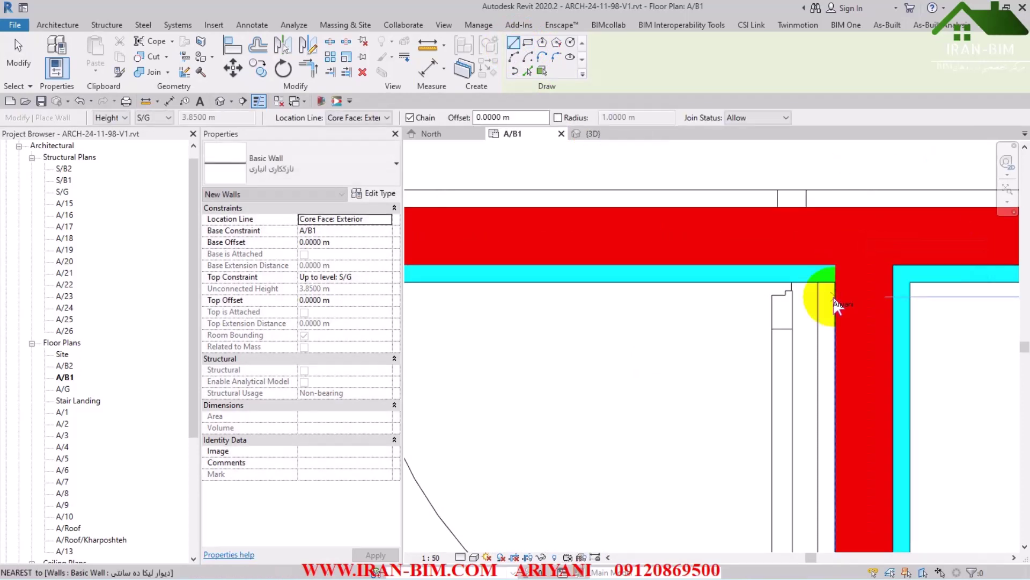
Draw two separate finish walls in room 5: down the wall shared with room 6, and about 1.04 m along the wall opposite the door side
left_click(836, 304)
middle_click_drag(732, 379, 783, 207)
scroll(884, 403, "down", 2)
middle_click_drag(883, 403, 823, 223)
scroll(856, 311, "down", 1)
scroll(828, 333, "up", 2)
left_click(838, 346)
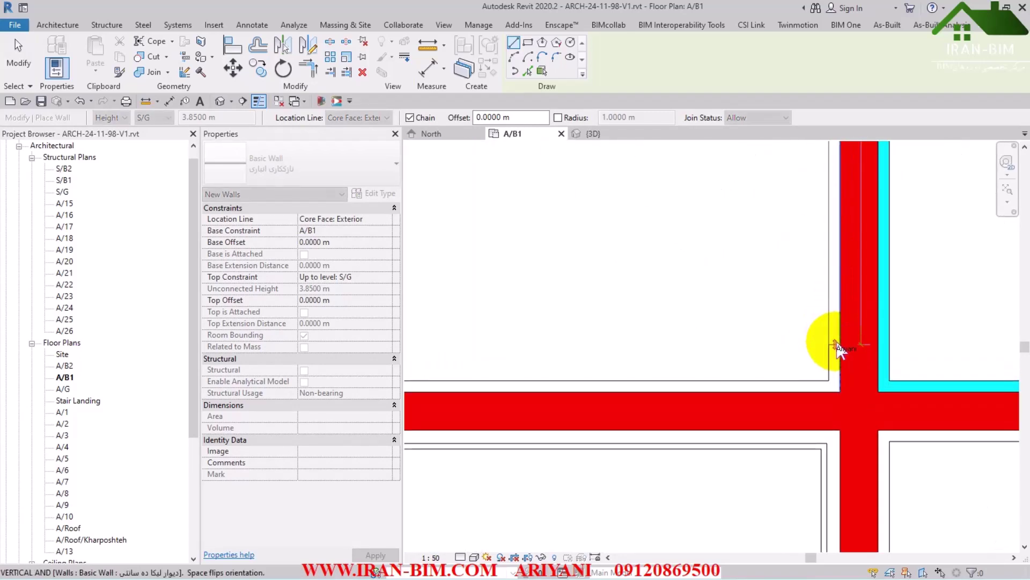
left_click(834, 225)
right_click(766, 299)
left_click(778, 302)
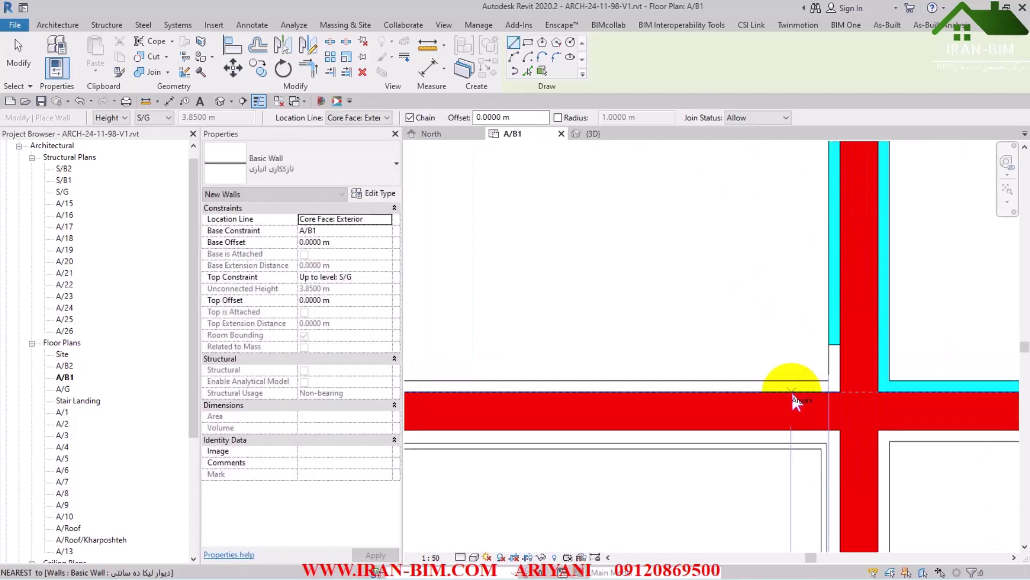
left_click(791, 391)
middle_click_drag(947, 370, 622, 384)
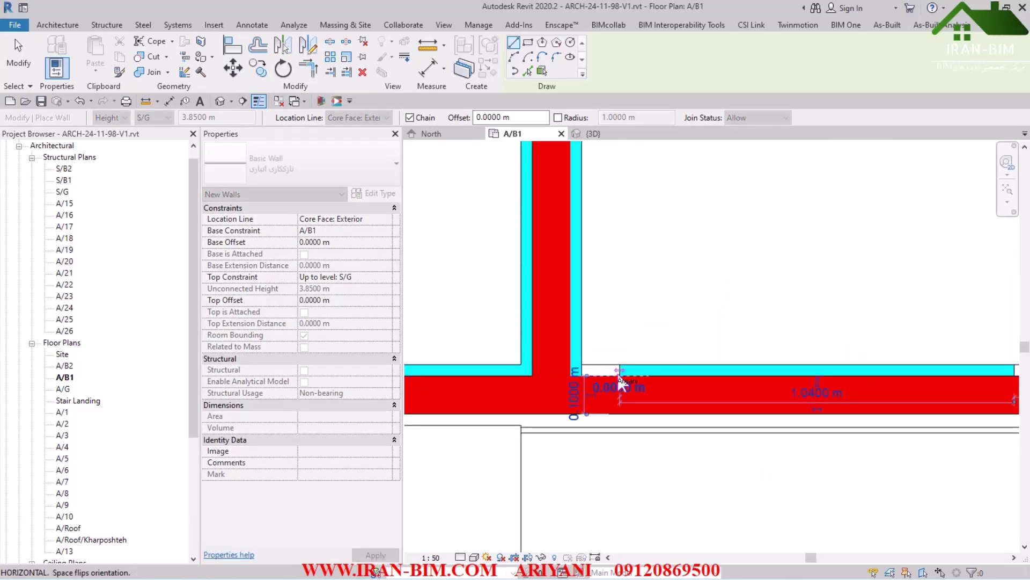
Trim room 5's finish walls to clean corners at both ends of the wall opposite the door side
left_click(309, 69)
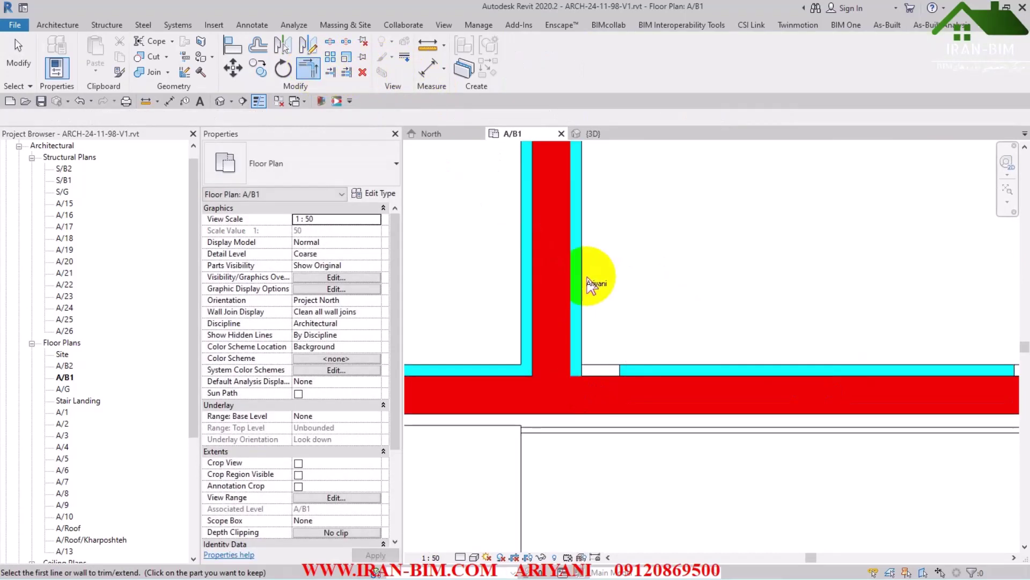
left_click(590, 285)
left_click(631, 370)
scroll(639, 350, "down", 1)
middle_click_drag(640, 350, 690, 353)
scroll(690, 353, "up", 1)
left_click(696, 367)
left_click(738, 322)
Trim room 5's door-side finish wall into corners with the finish beside the hatched column and the finish on room 6's shared wall
scroll(663, 299, "down", 2)
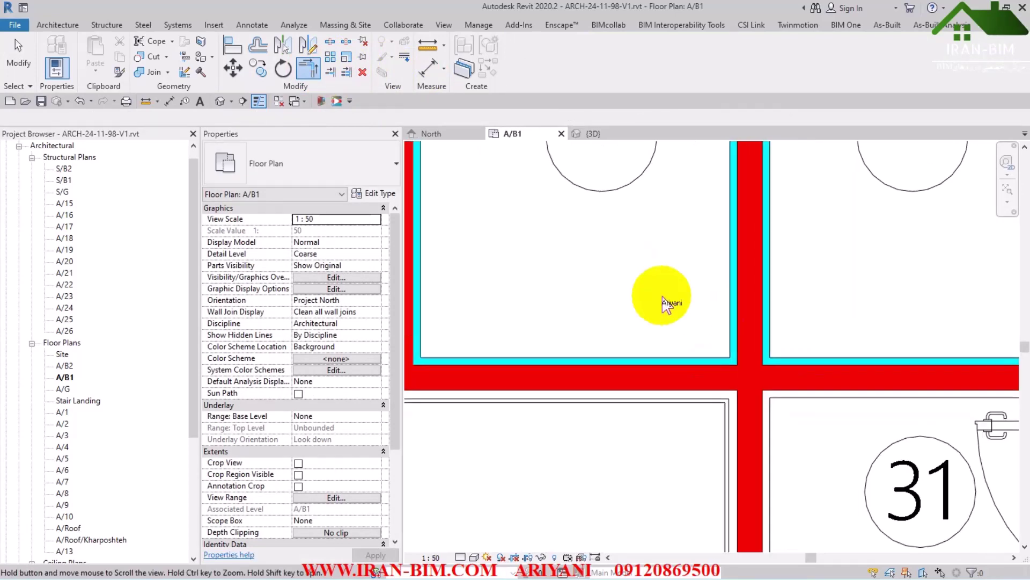
middle_click_drag(662, 299, 617, 299)
scroll(585, 285, "up", 2)
scroll(585, 285, "up", 1)
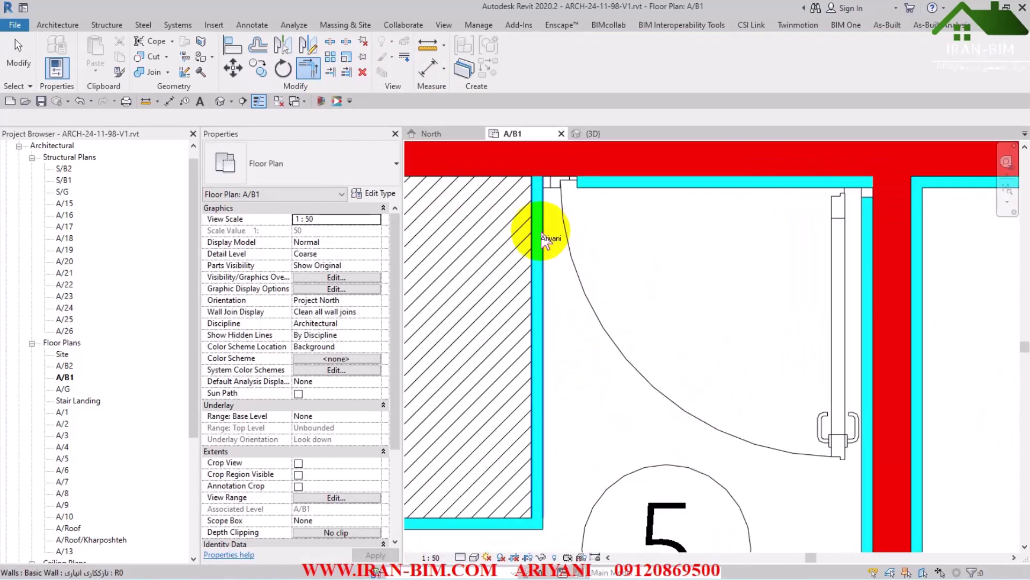
middle_click_drag(720, 259, 713, 193)
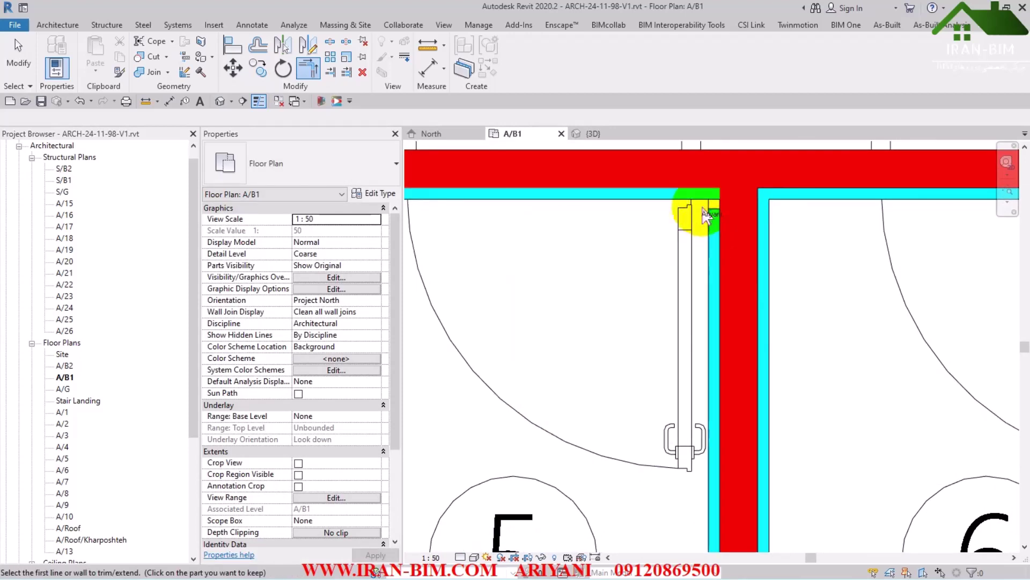
left_click(686, 248)
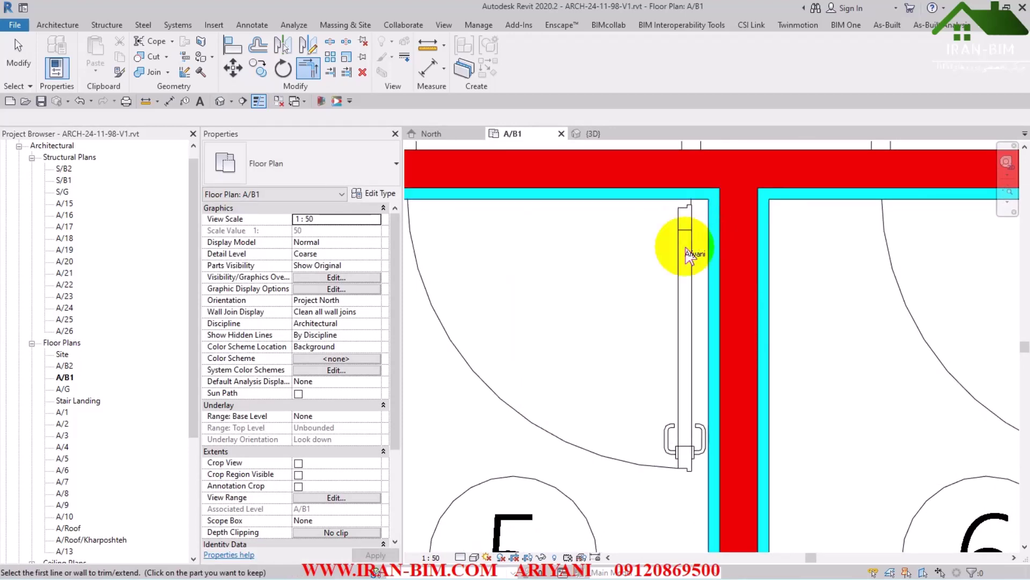
Examine the finish walls around room 5 and the other storage rooms across the B1 floor plan
scroll(692, 259, "down", 2)
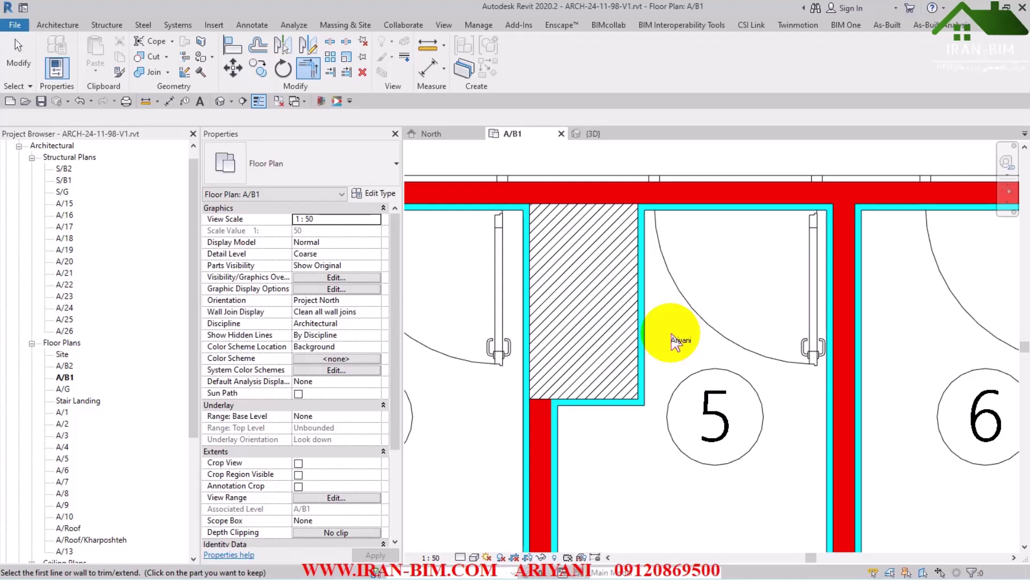
scroll(752, 290, "down", 5)
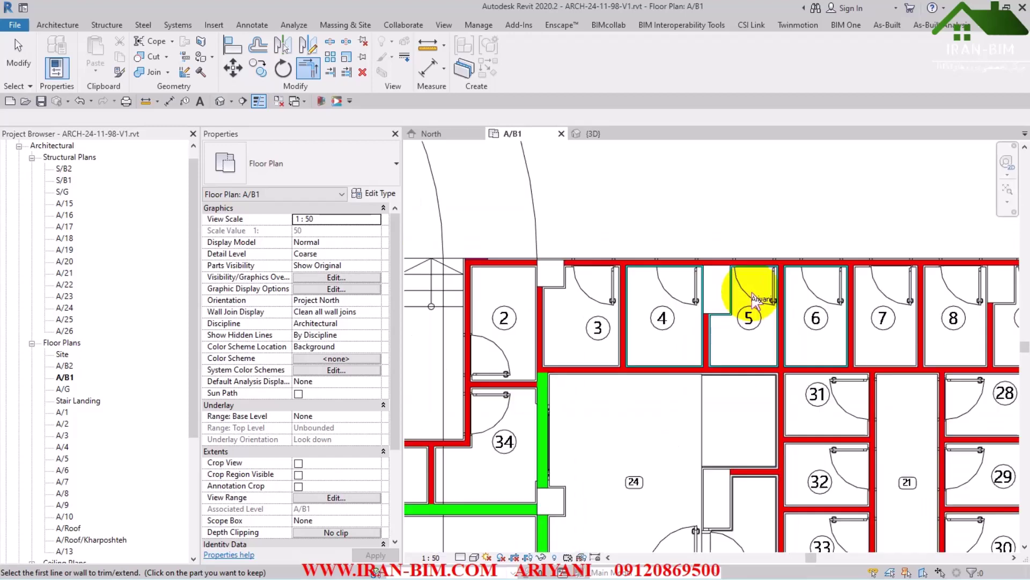
middle_click_drag(794, 362, 733, 362)
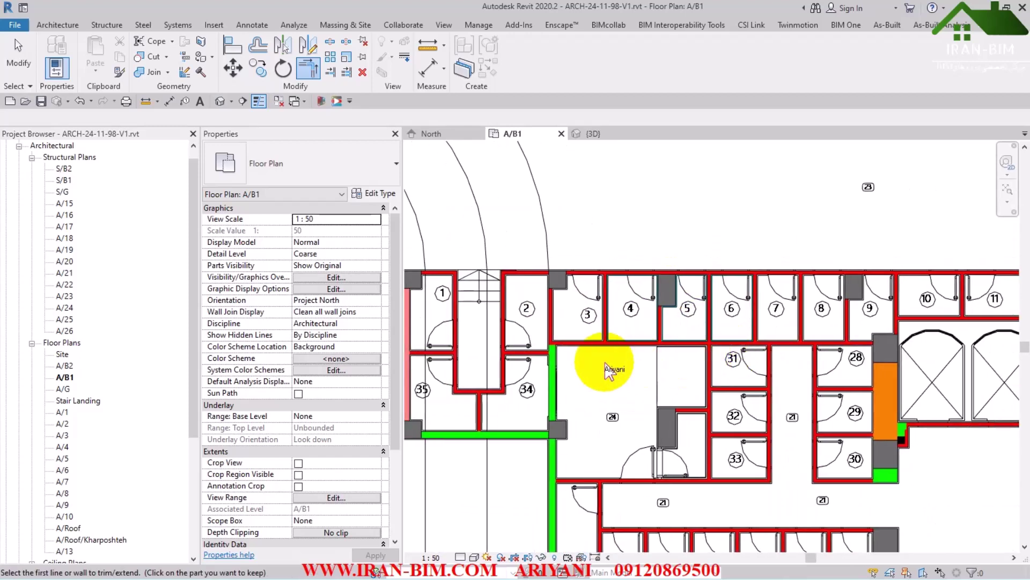
key("t")
key("r")
scroll(907, 306, "down", 1)
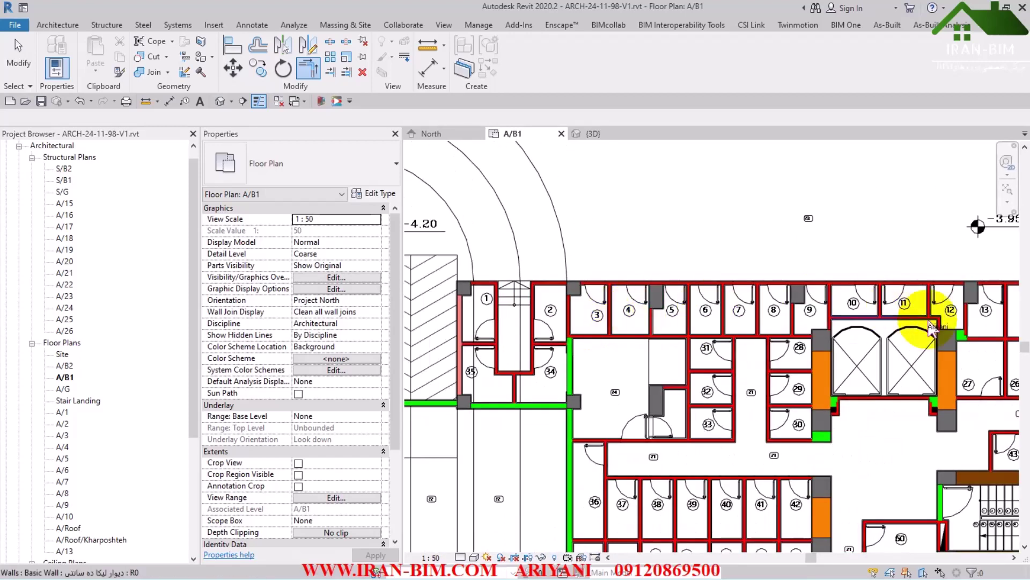
scroll(714, 330, "down", 2)
scroll(714, 330, "down", 2)
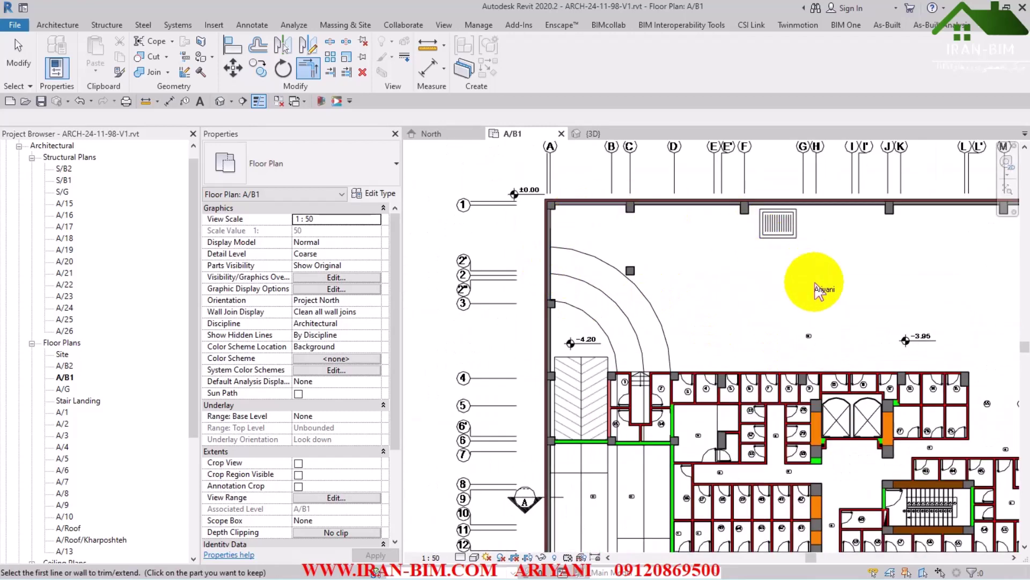
middle_click_drag(690, 345, 668, 295)
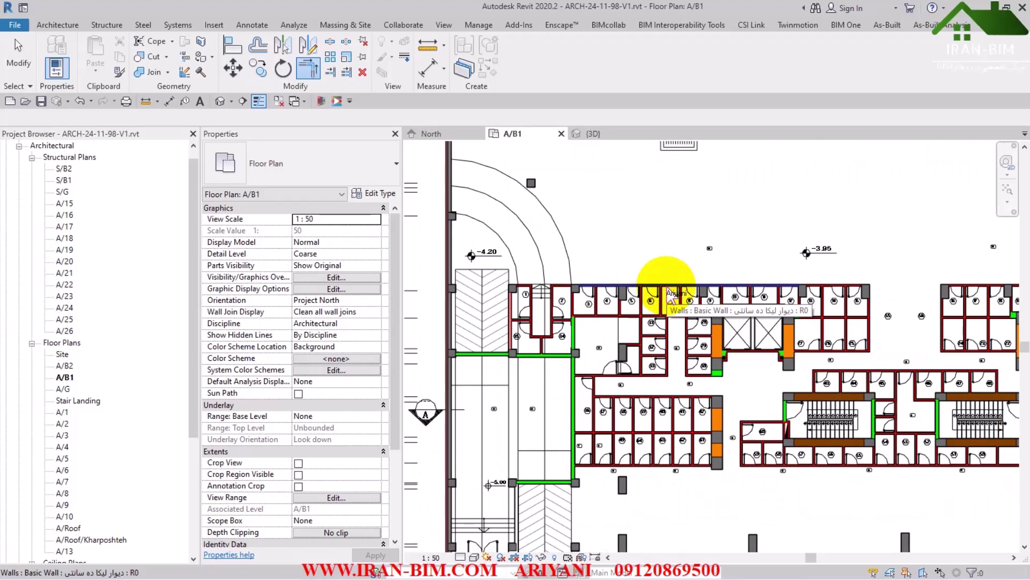